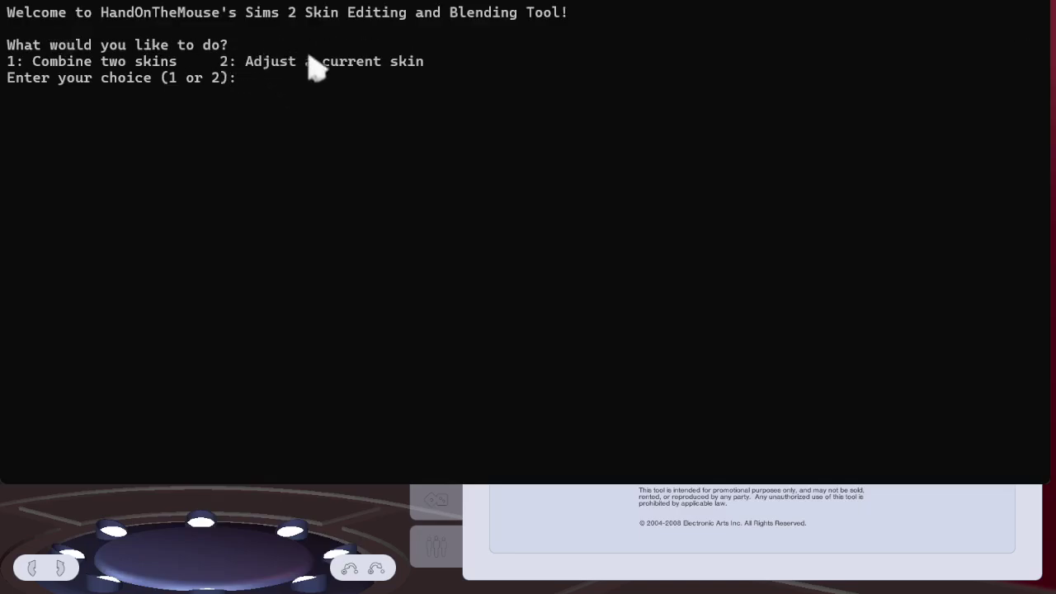
# - Review the skin tool's two options for combining two skins or adjusting a current skin
pyautogui.moveTo(492, 66); pyautogui.dragTo(51, 40)
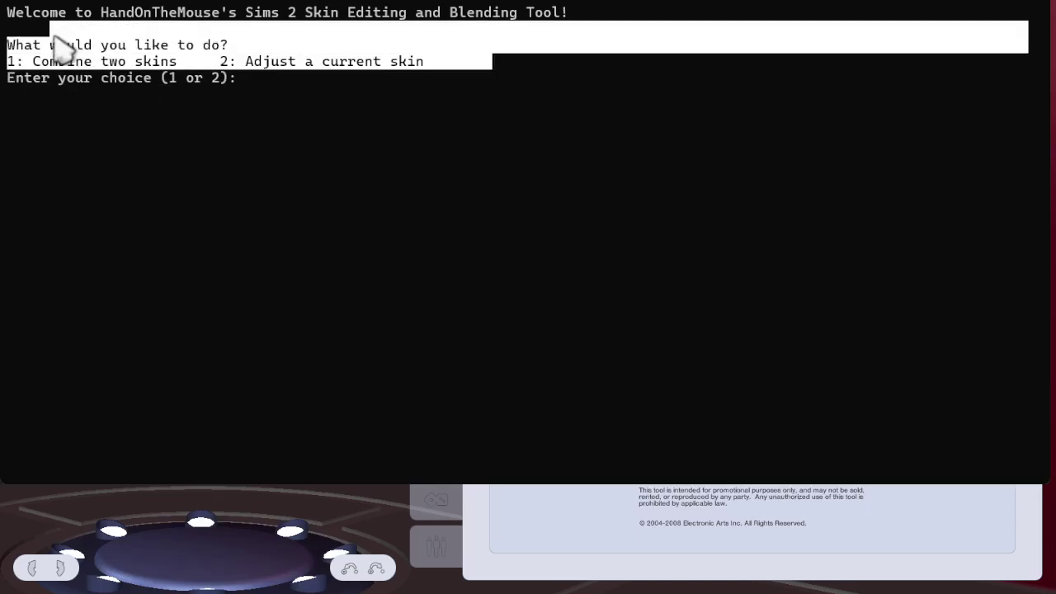
pyautogui.click(30, 64)
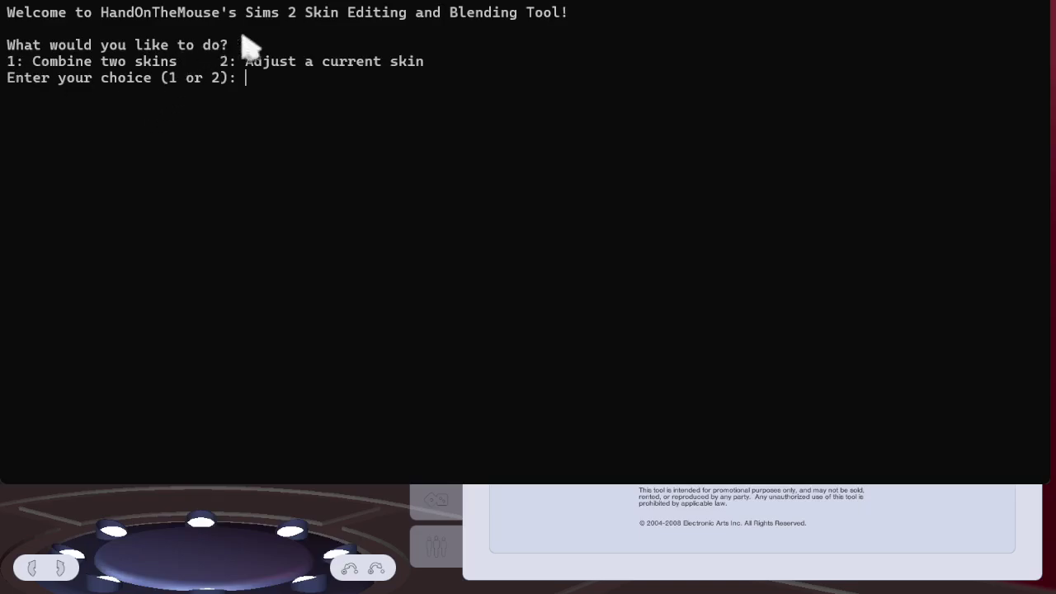
pyautogui.click(197, 63)
pyautogui.moveTo(198, 62); pyautogui.dragTo(3, 67)
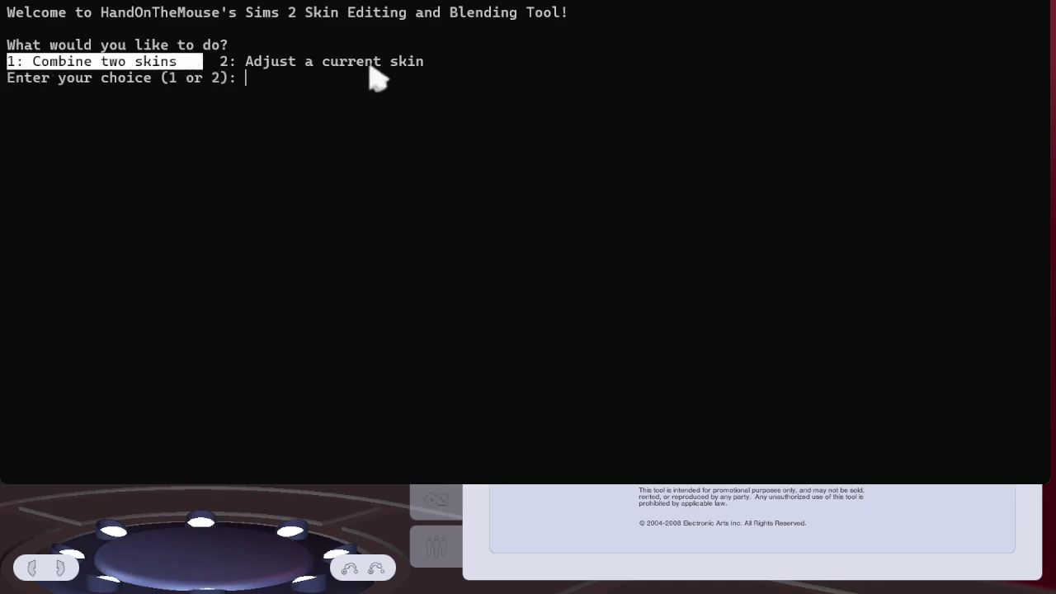
pyautogui.moveTo(444, 61); pyautogui.dragTo(195, 68)
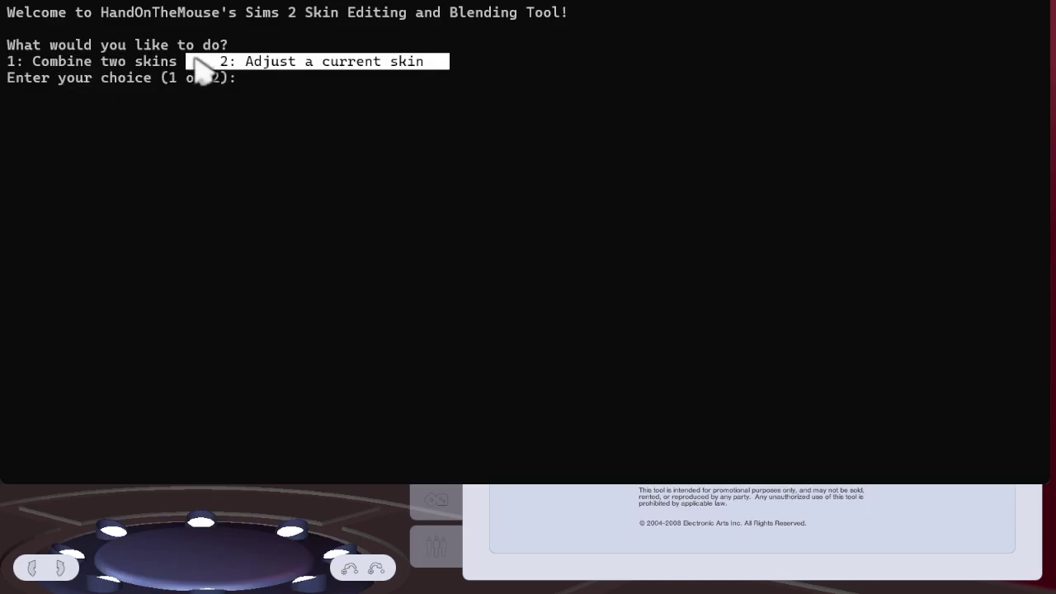
pyautogui.rightClick(379, 69)
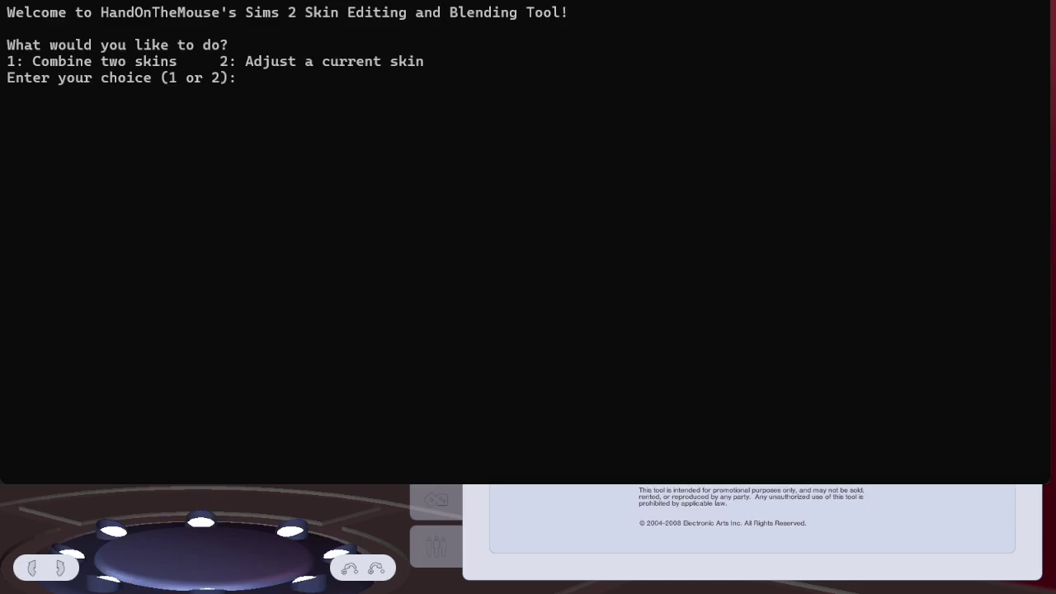
pyautogui.moveTo(200, 63); pyautogui.dragTo(3, 66)
pyautogui.rightClick(754, 235)
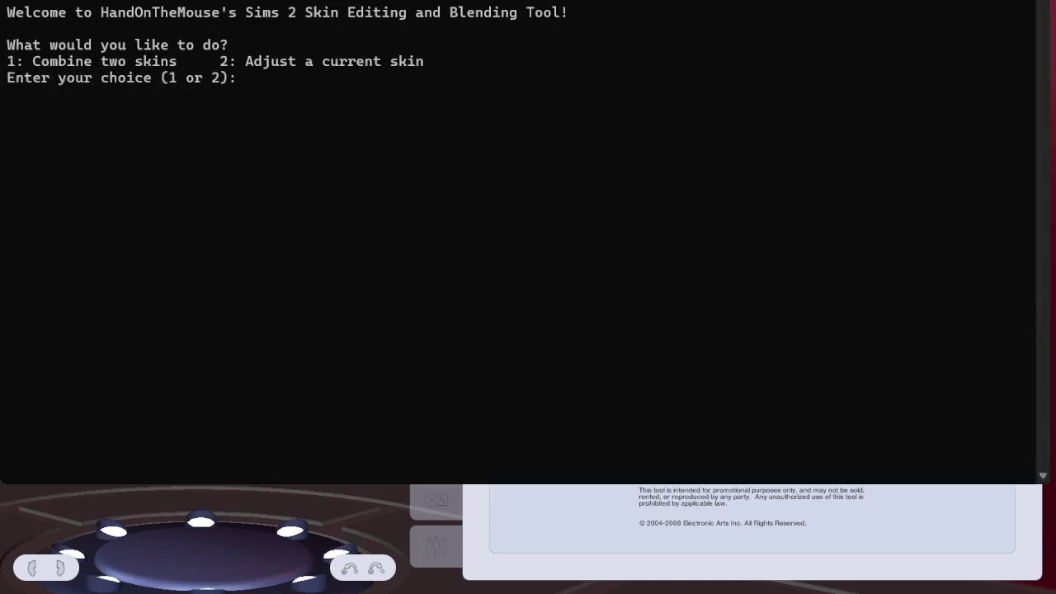
# - Switch to The Sims 2 Body Shop and start a new genetics parts project
pyautogui.click(1053, 264)
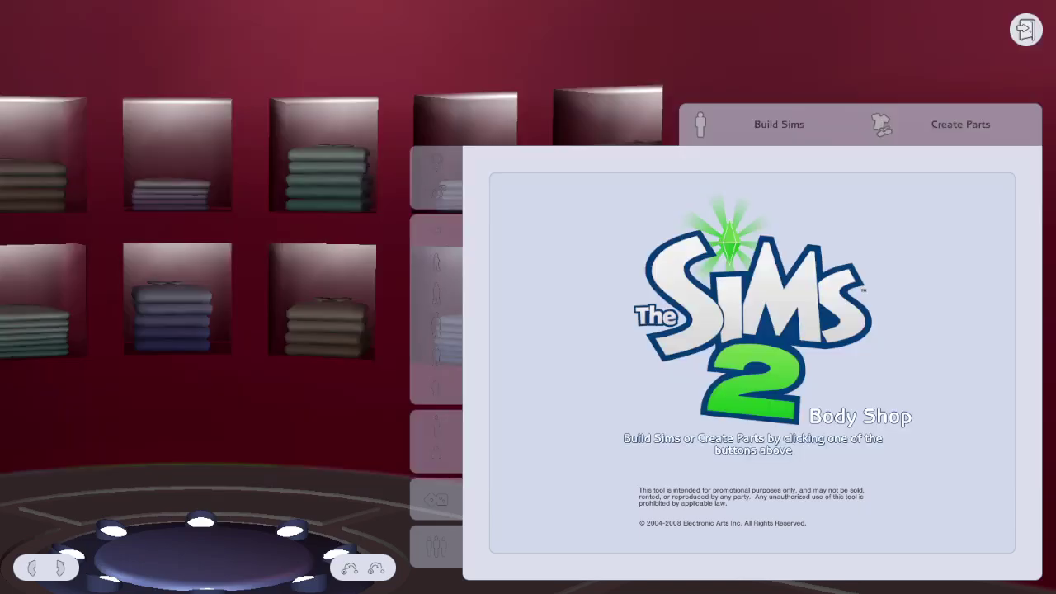
pyautogui.click(907, 132)
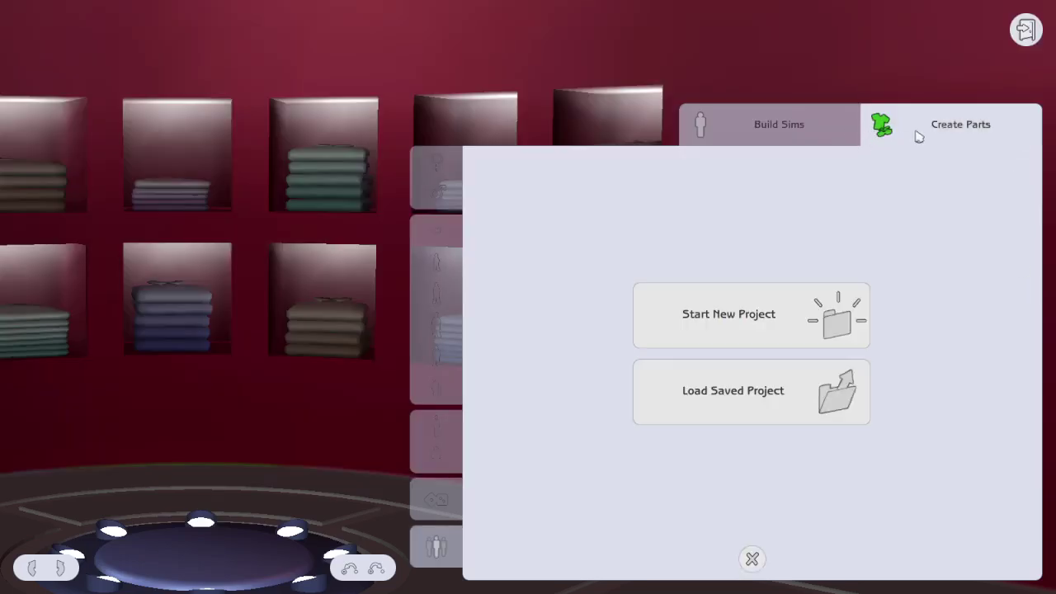
pyautogui.click(762, 302)
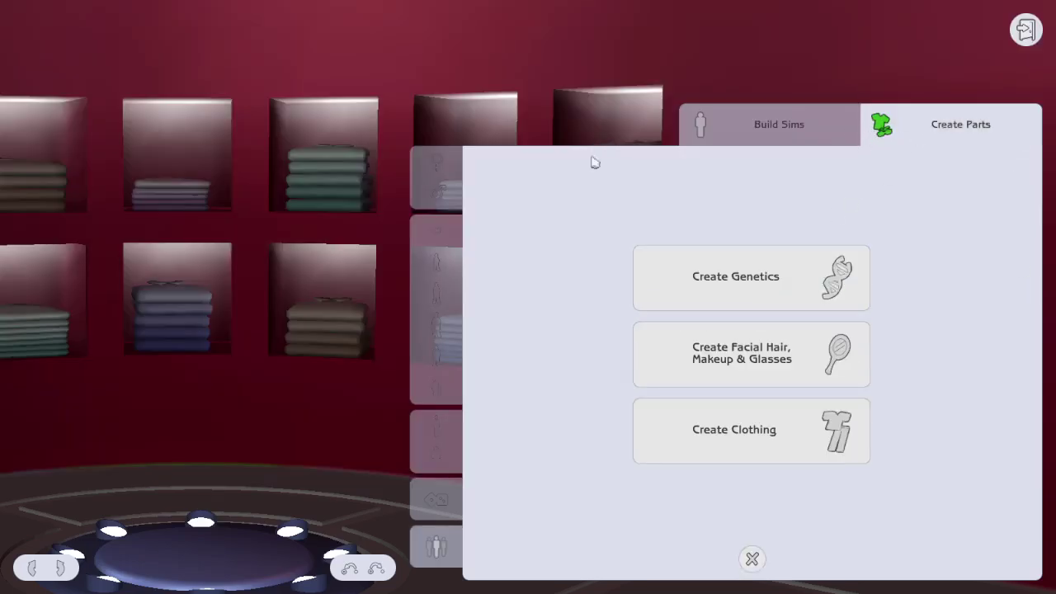
pyautogui.click(693, 293)
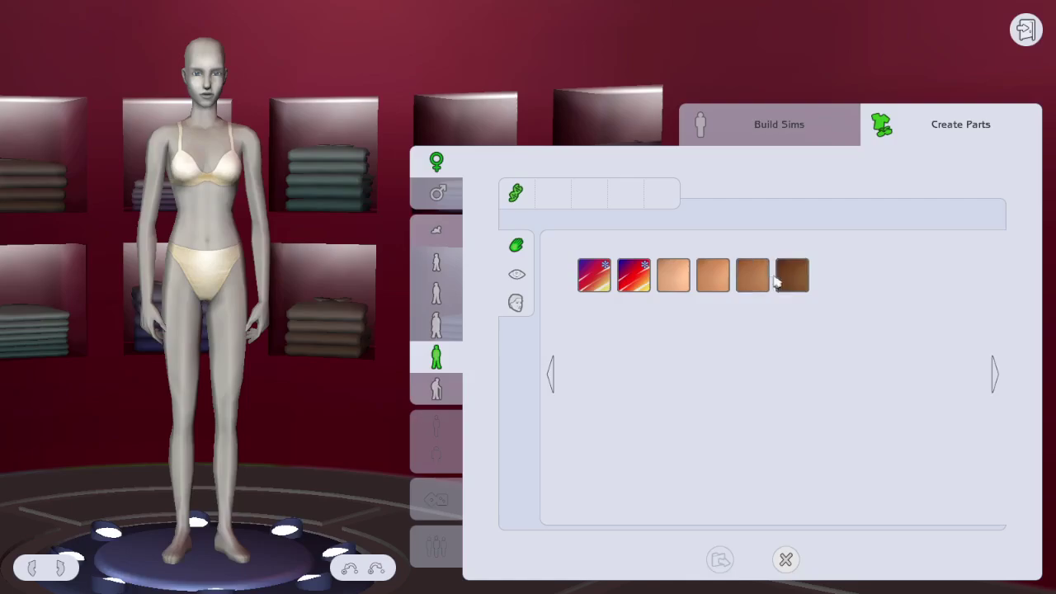
# - Preview the available skin tones and export the second-darkest default tone as a project named skin3
pyautogui.click(598, 289)
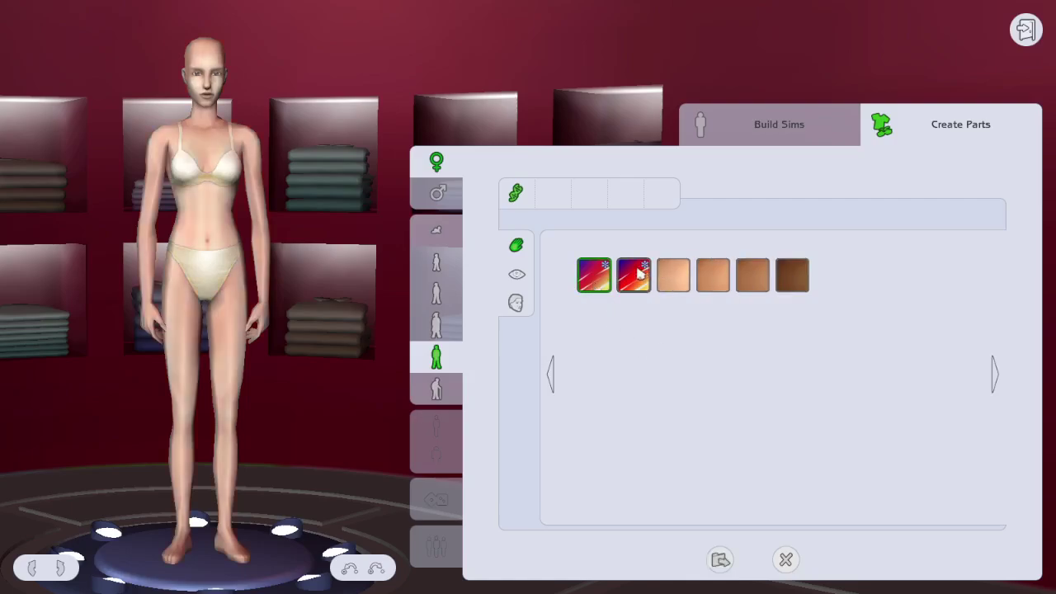
pyautogui.click(754, 281)
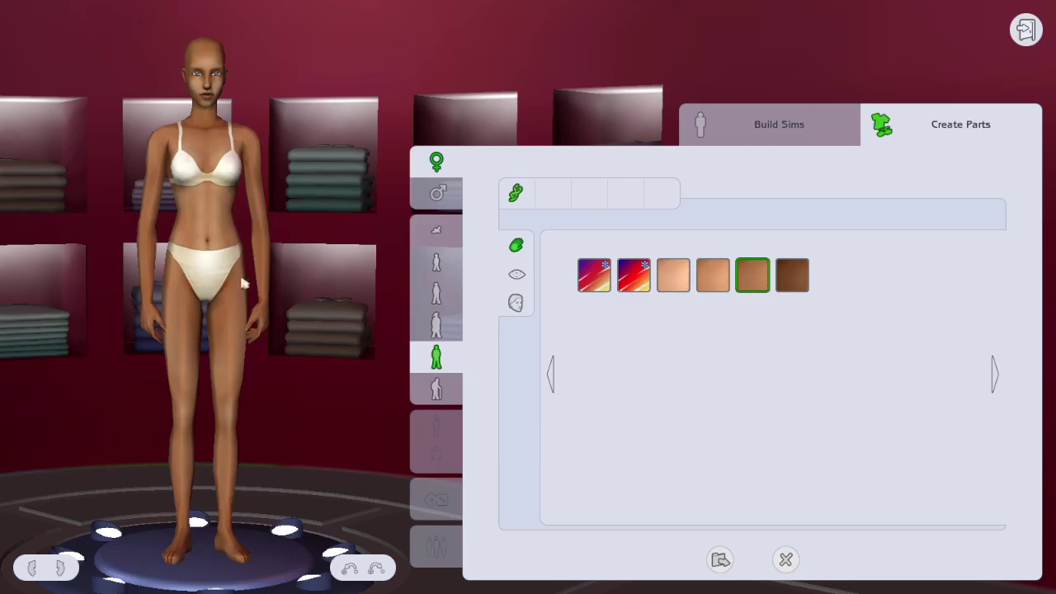
pyautogui.click(786, 276)
pyautogui.click(749, 276)
pyautogui.click(790, 288)
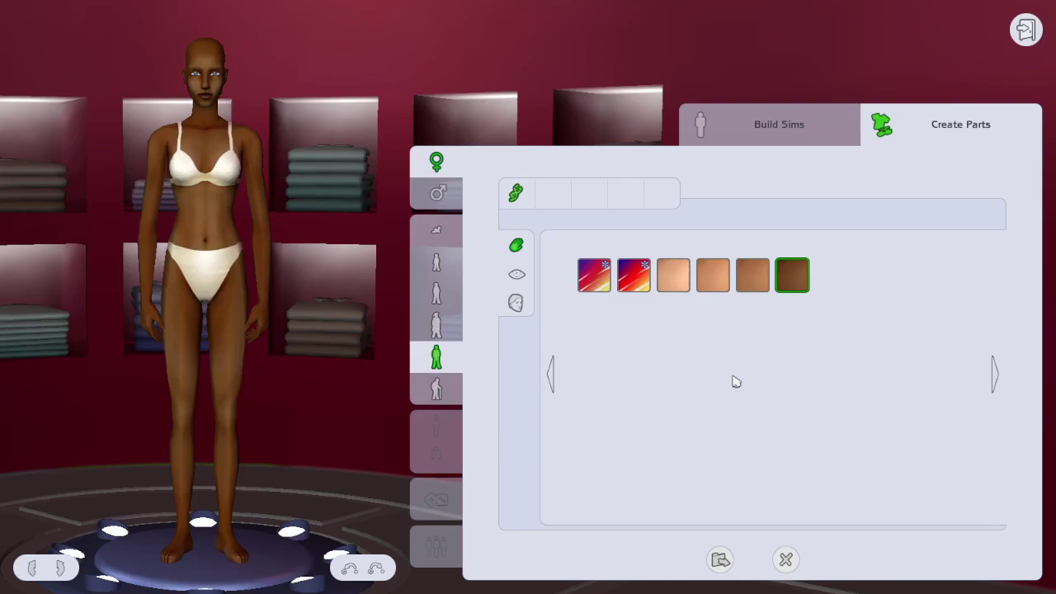
pyautogui.click(747, 276)
pyautogui.click(720, 560)
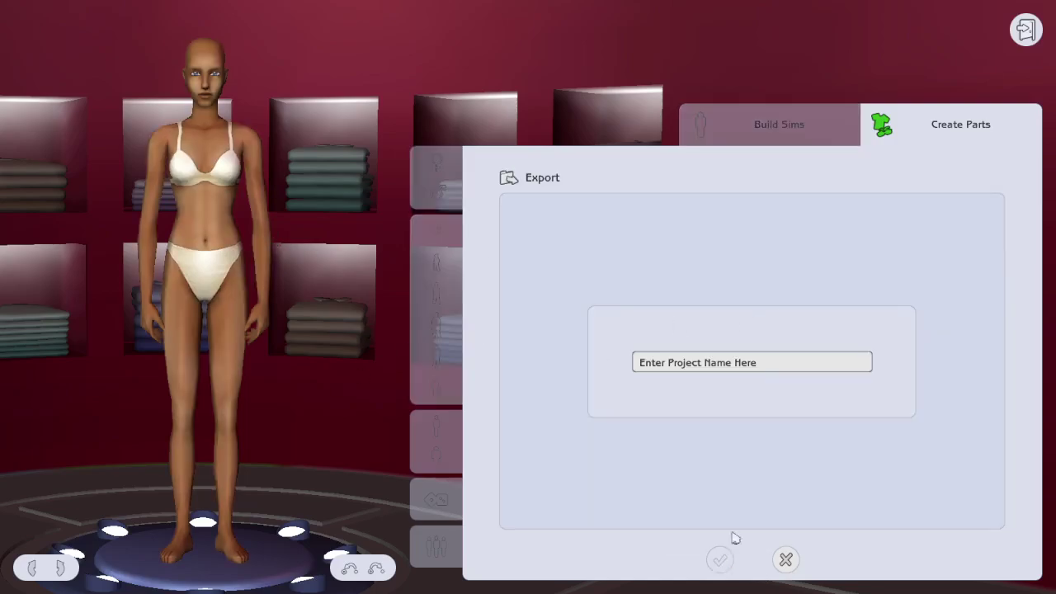
pyautogui.click(698, 363)
pyautogui.write('skin3')
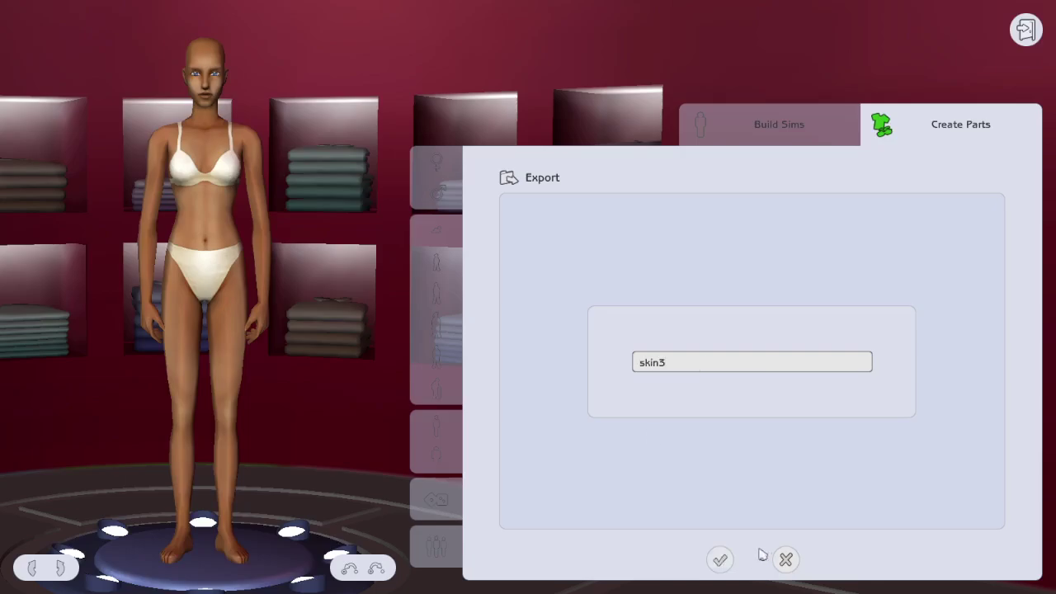
pyautogui.click(721, 561)
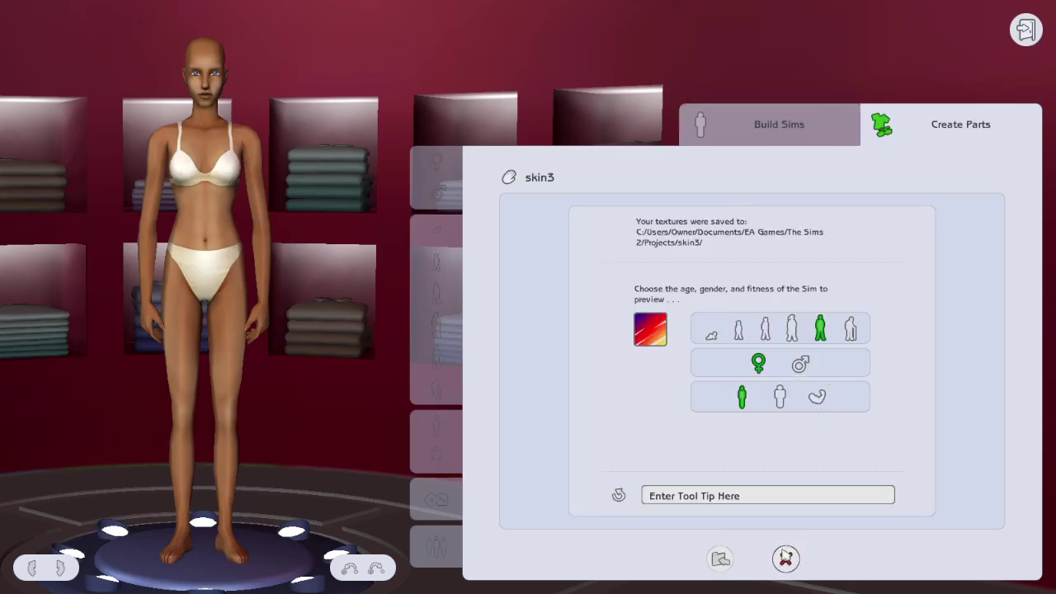
# - Close the skin3 project and start another new genetics project
pyautogui.click(785, 560)
pyautogui.click(523, 321)
pyautogui.click(686, 302)
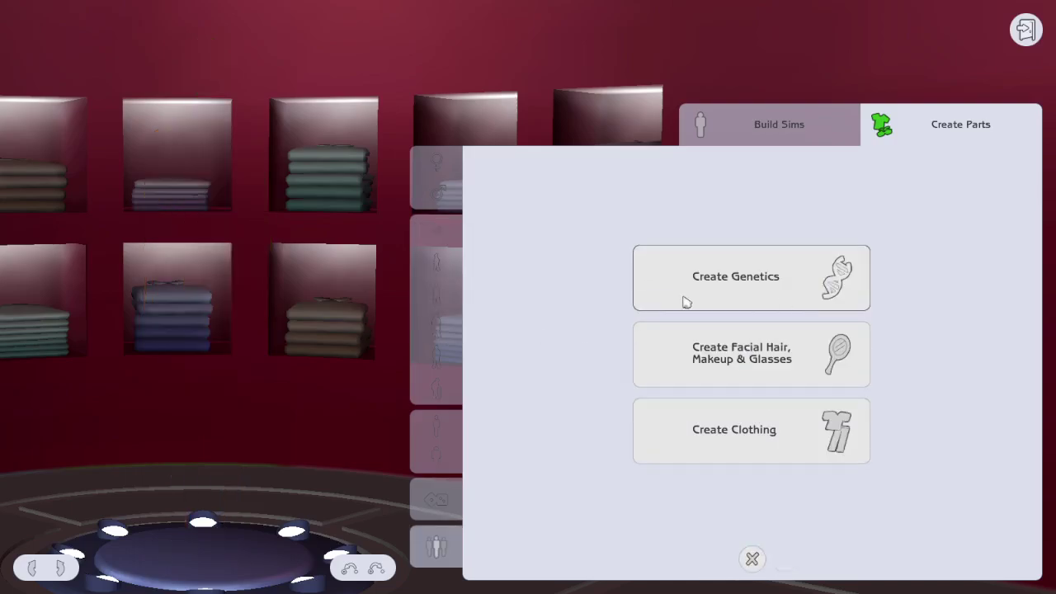
pyautogui.click(707, 286)
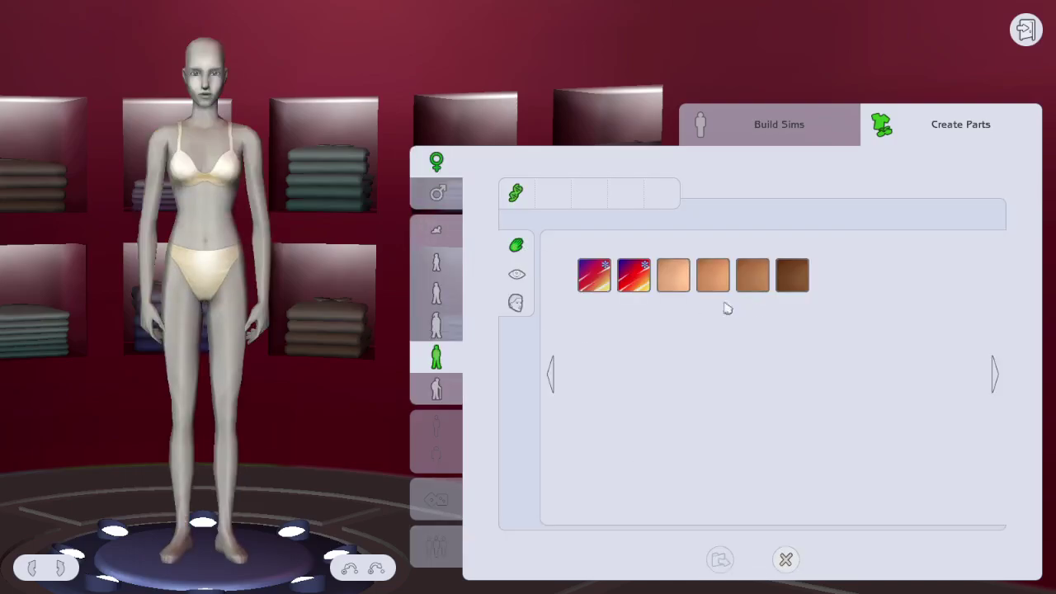
# - Export the darkest default skin tone as a project named skin4
pyautogui.click(586, 285)
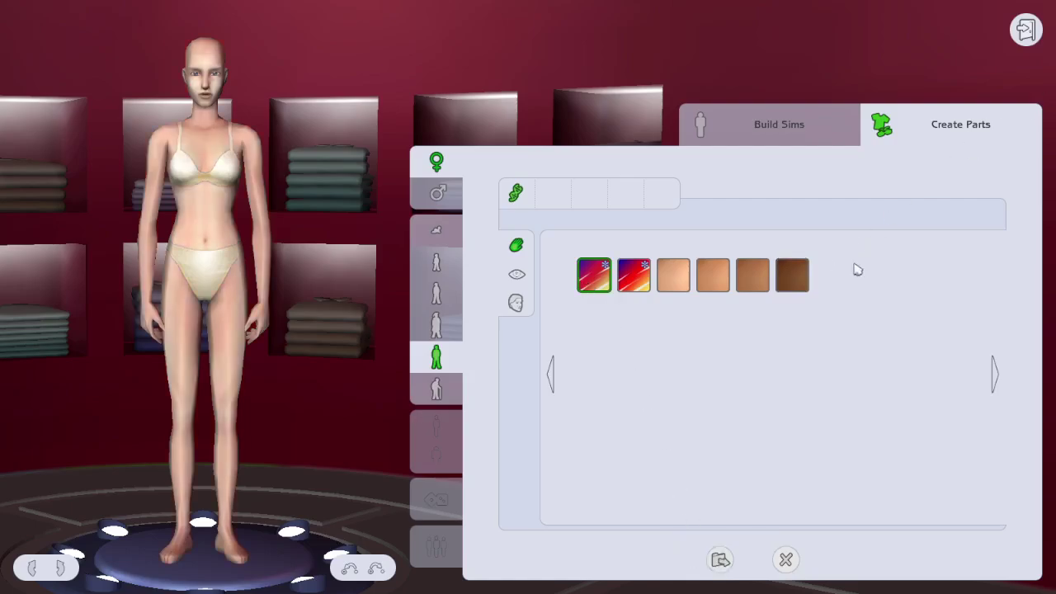
pyautogui.click(792, 275)
pyautogui.click(720, 560)
pyautogui.click(674, 365)
pyautogui.write('skin4')
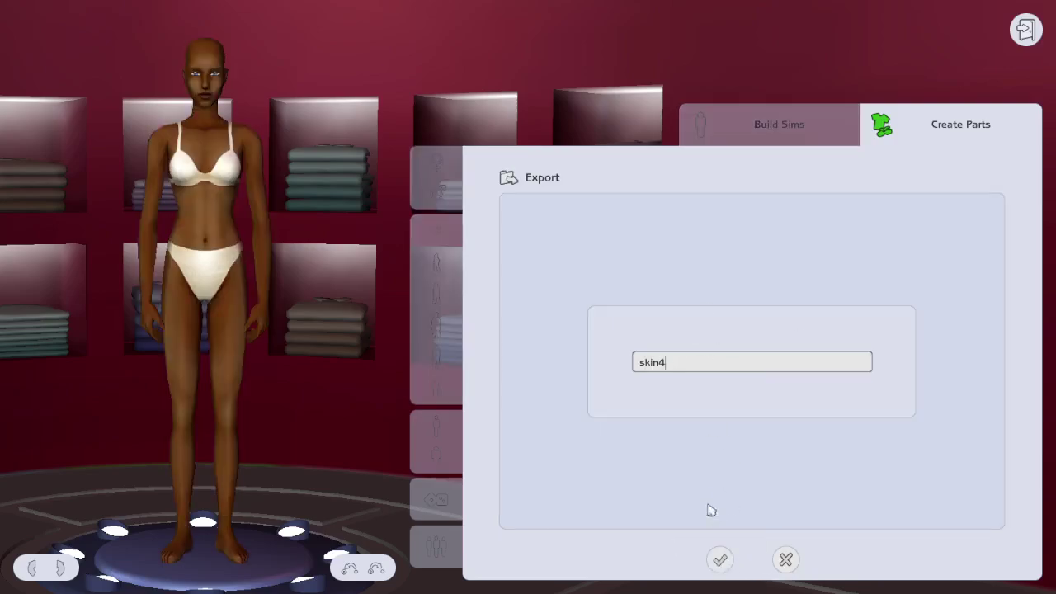
pyautogui.click(721, 560)
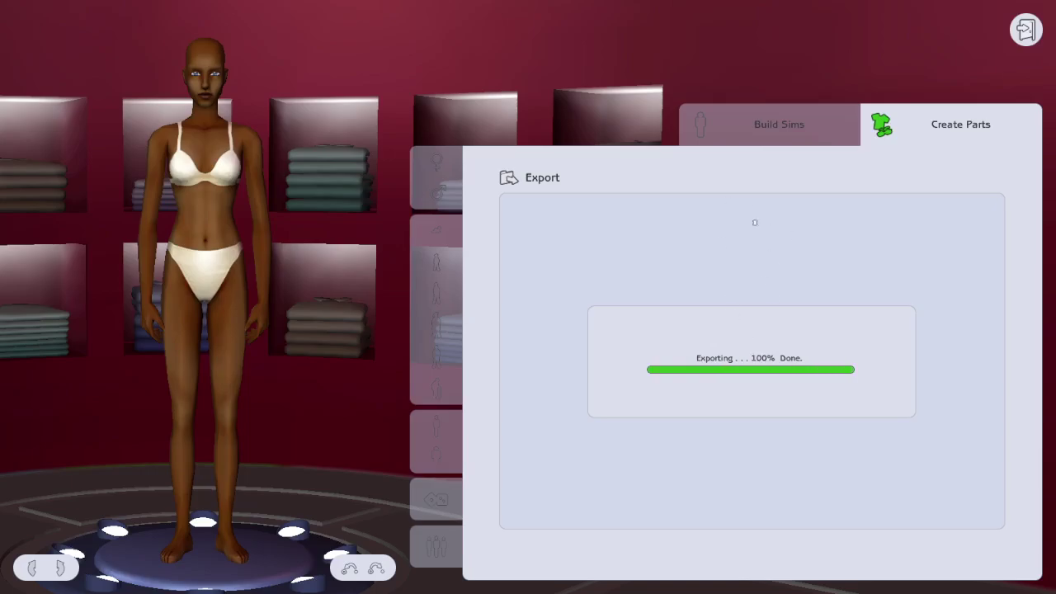
# - Close the skin4 project and start one more new genetics project
pyautogui.click(784, 561)
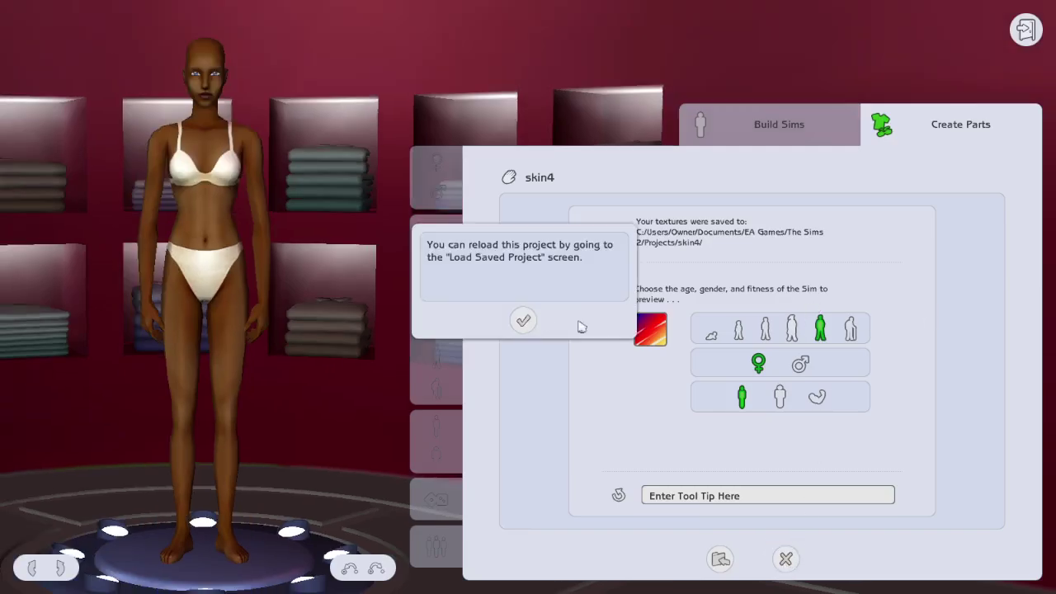
pyautogui.click(523, 320)
pyautogui.click(728, 344)
pyautogui.click(652, 272)
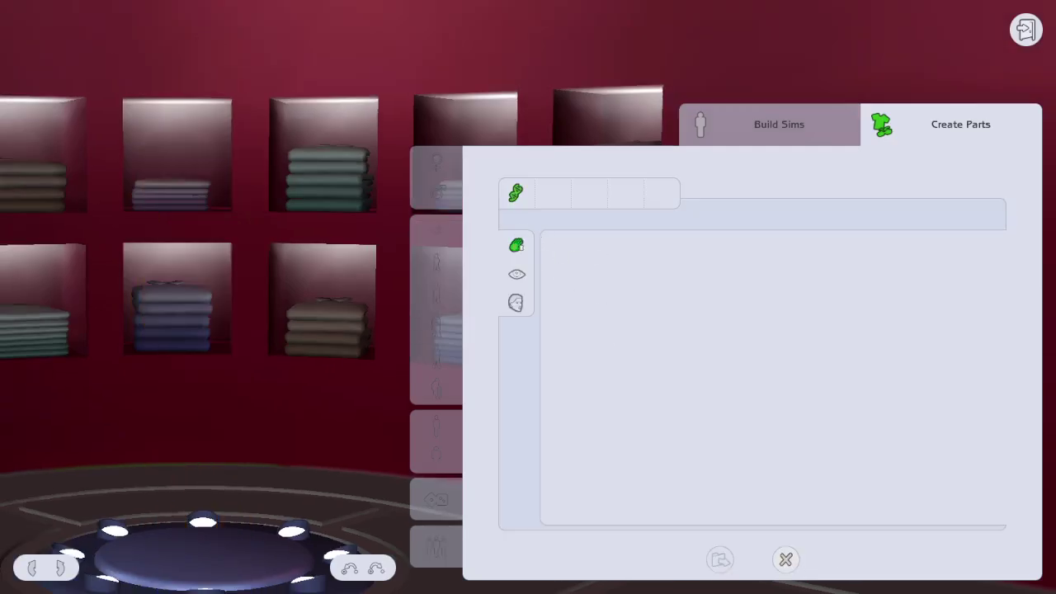
# - Export the darkest default skin tone again as a project named skin0.5
pyautogui.click(720, 561)
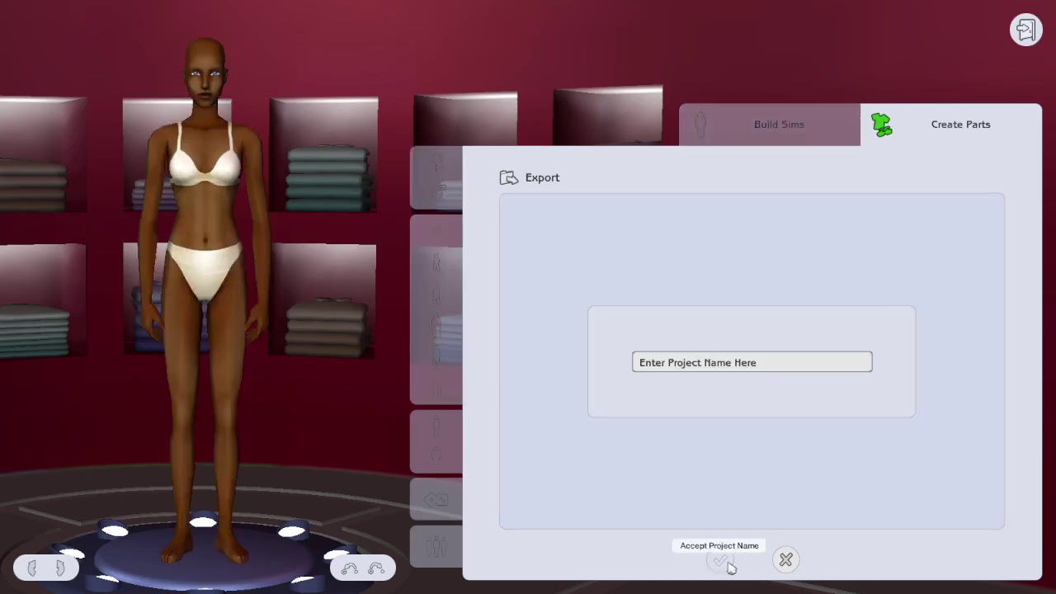
pyautogui.click(743, 362)
pyautogui.write('skin05')
pyautogui.press('BackSpace')
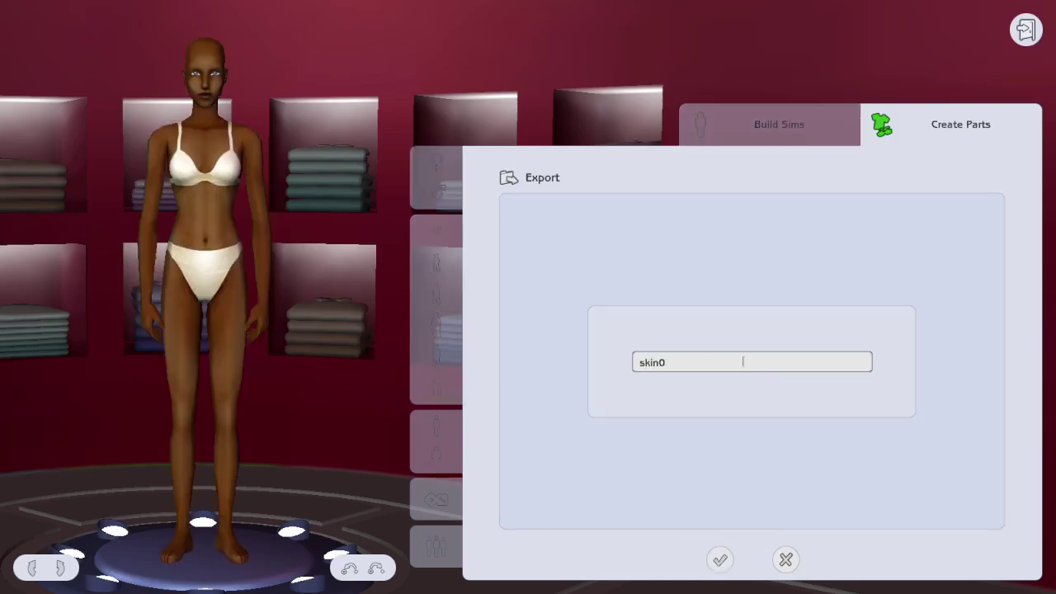
pyautogui.write('.5')
pyautogui.click(723, 561)
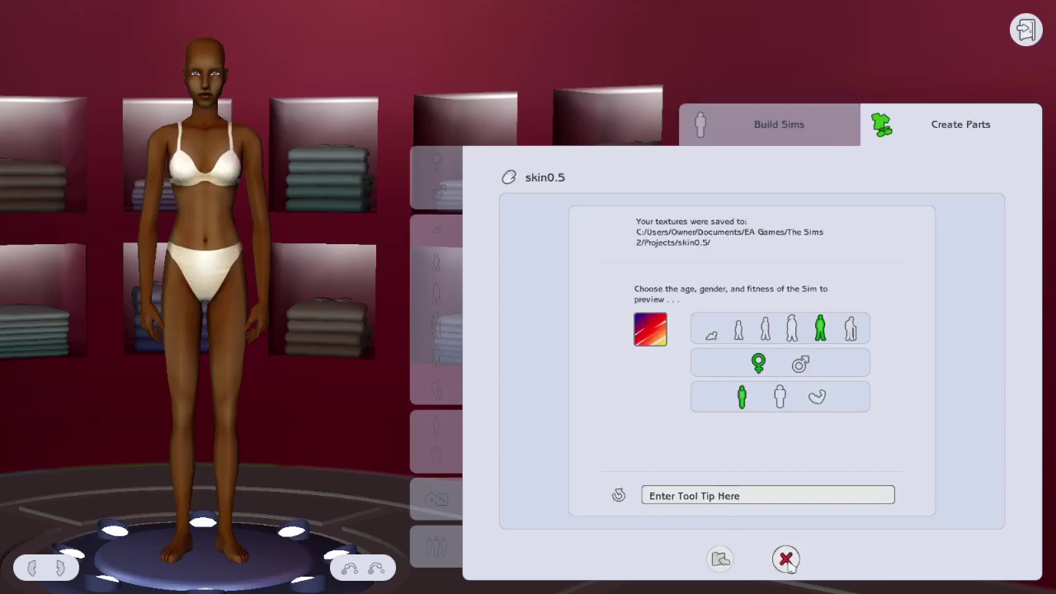
# - Reload the saved skin0.5 project and refresh its preview Sim to check the face
pyautogui.click(786, 561)
pyautogui.click(531, 324)
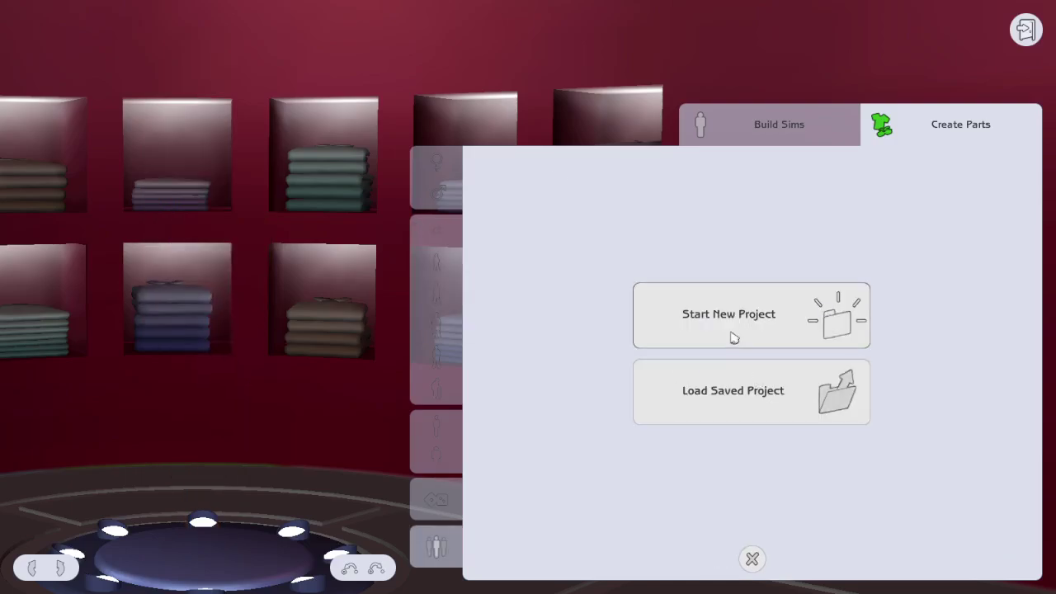
pyautogui.click(740, 386)
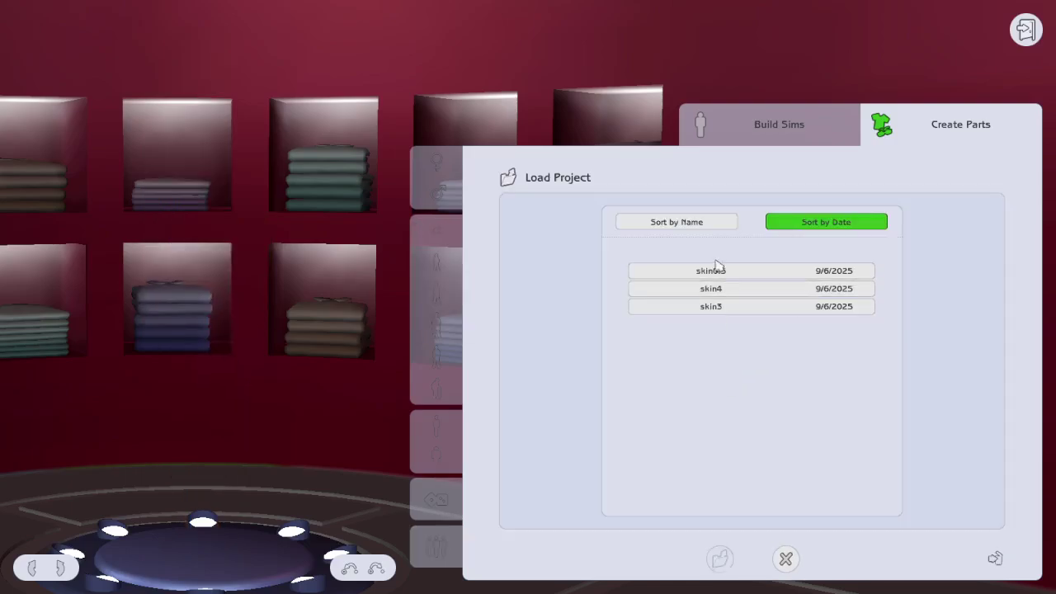
pyautogui.click(717, 269)
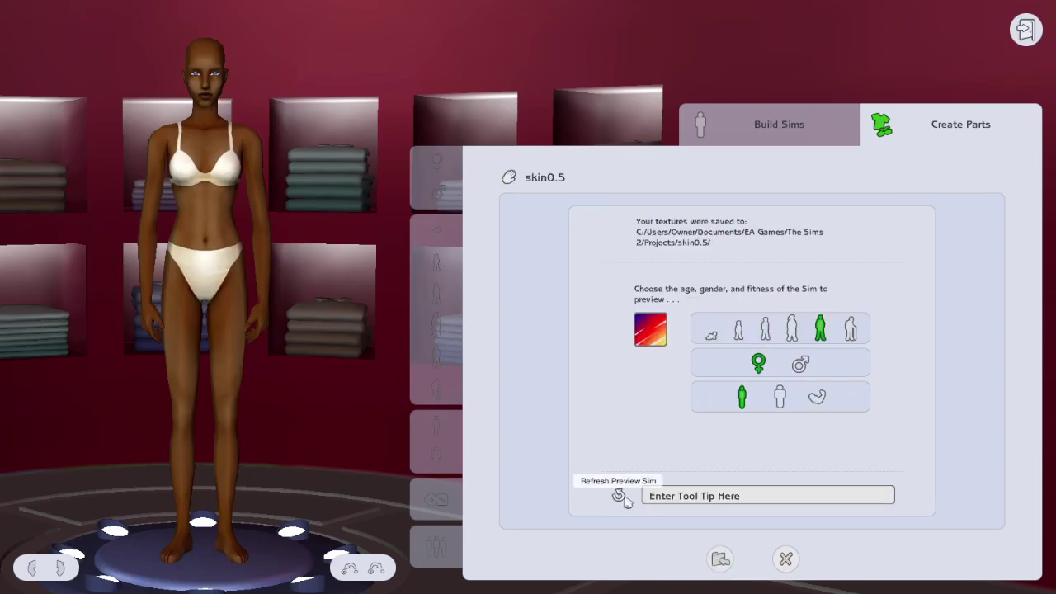
pyautogui.click(621, 495)
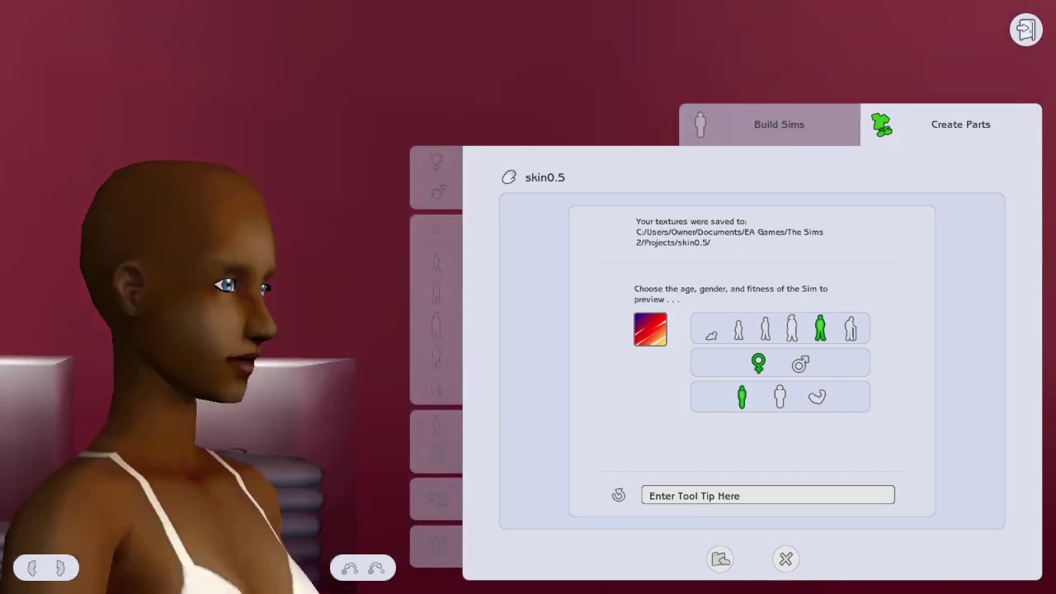
pyautogui.scroll(5, 289, 495)
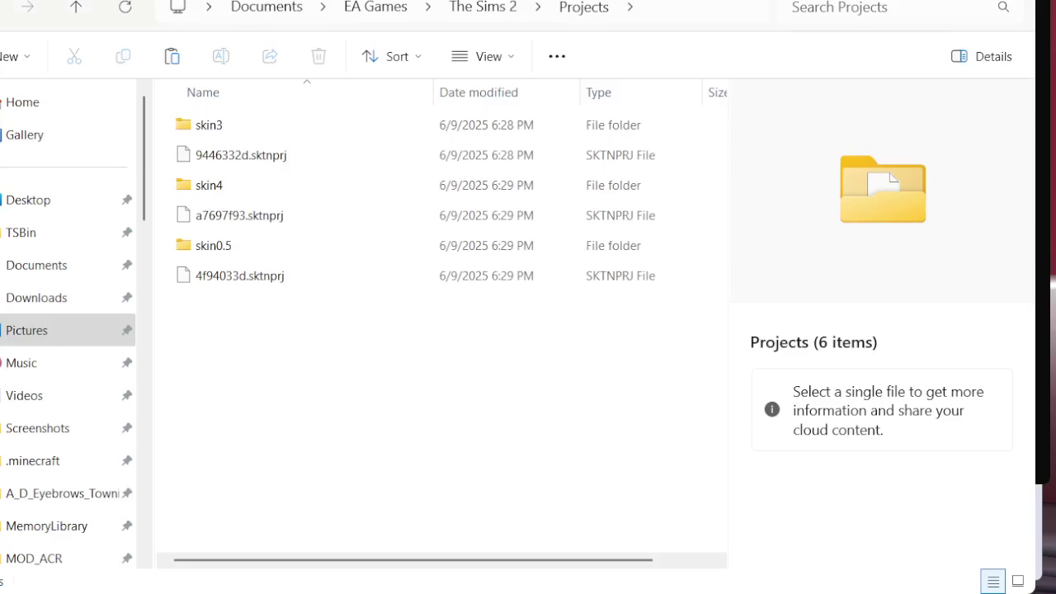
# - Inspect the exported texture images in the skin3, skin4 and skin0.5 project folders
pyautogui.click(495, 126)
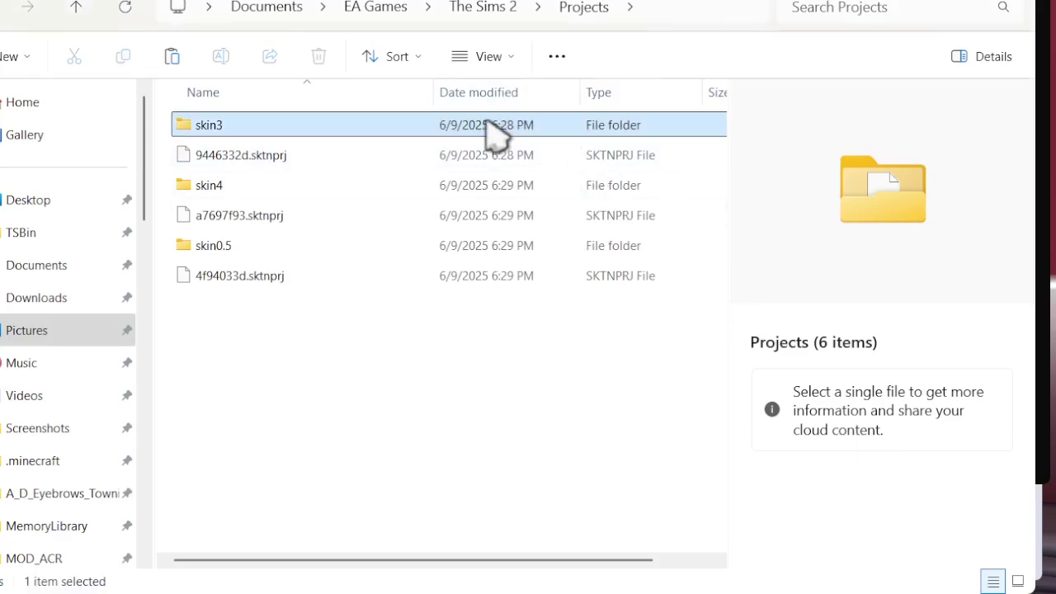
pyautogui.doubleClick(347, 130)
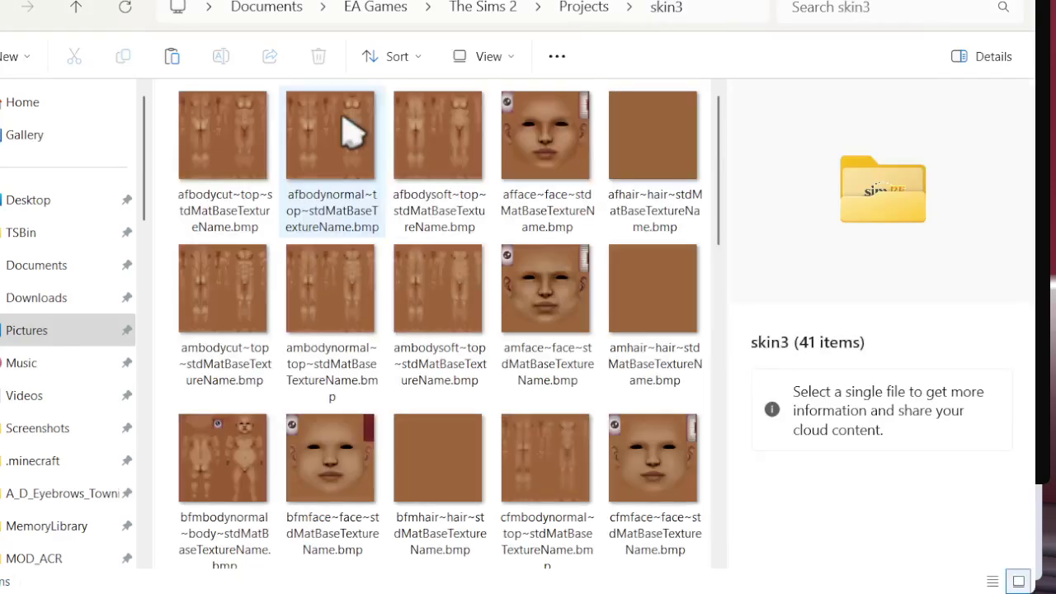
pyautogui.hotkey('alt', 'Left')
pyautogui.doubleClick(253, 201)
pyautogui.hotkey('alt', 'Left')
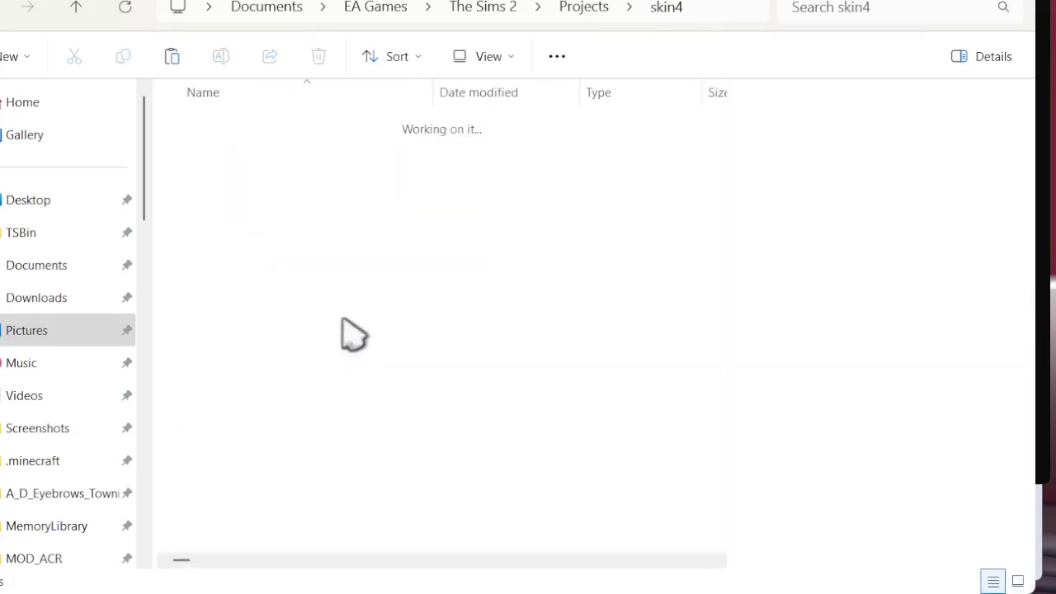
pyautogui.doubleClick(256, 128)
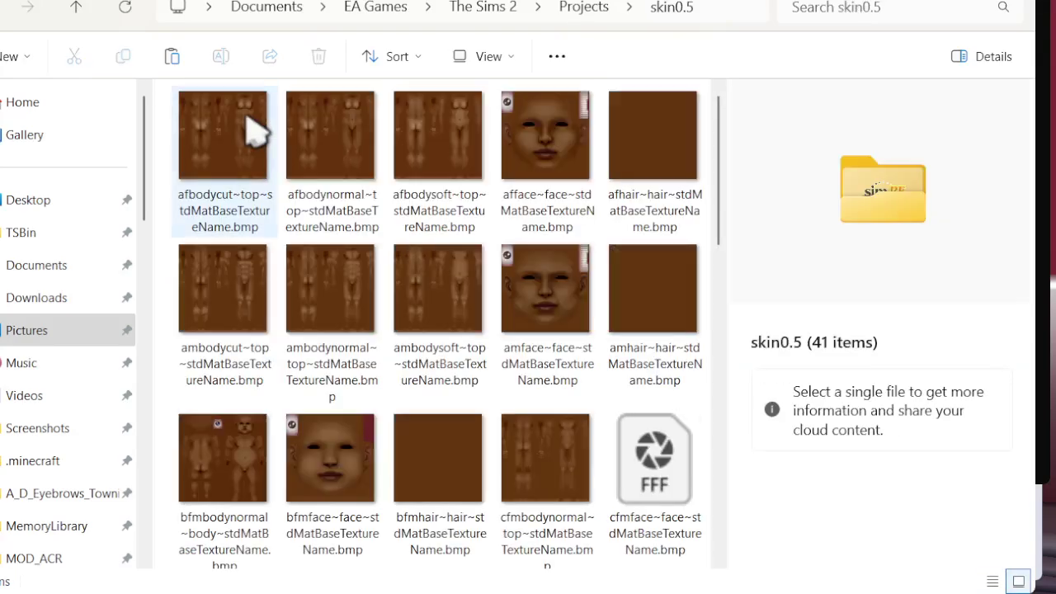
# - Look through all the texture images in the skin3 project folder, then return to the Projects folder
pyautogui.hotkey('alt', 'Left')
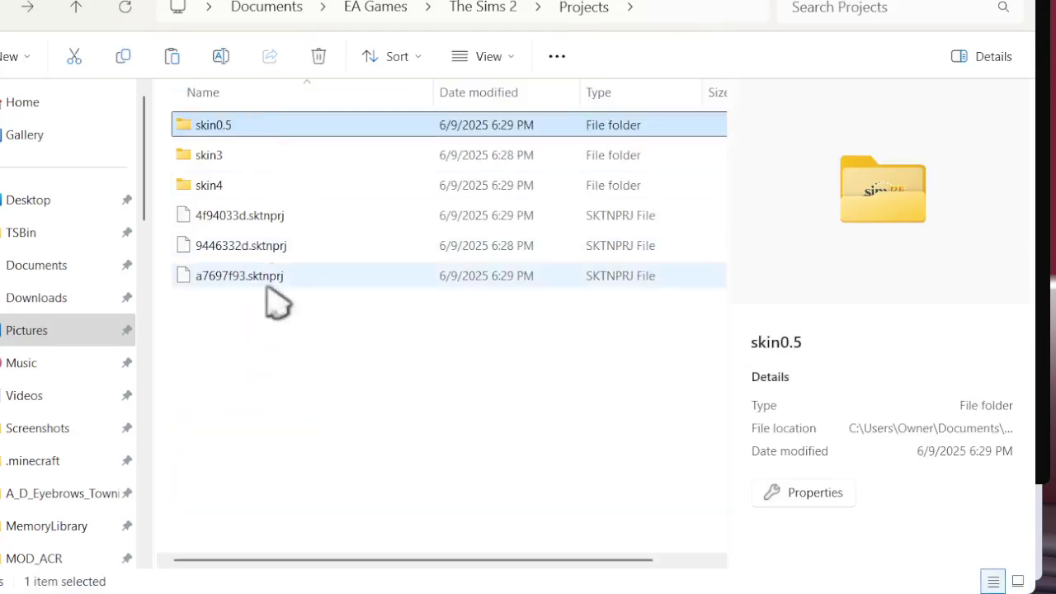
pyautogui.doubleClick(241, 161)
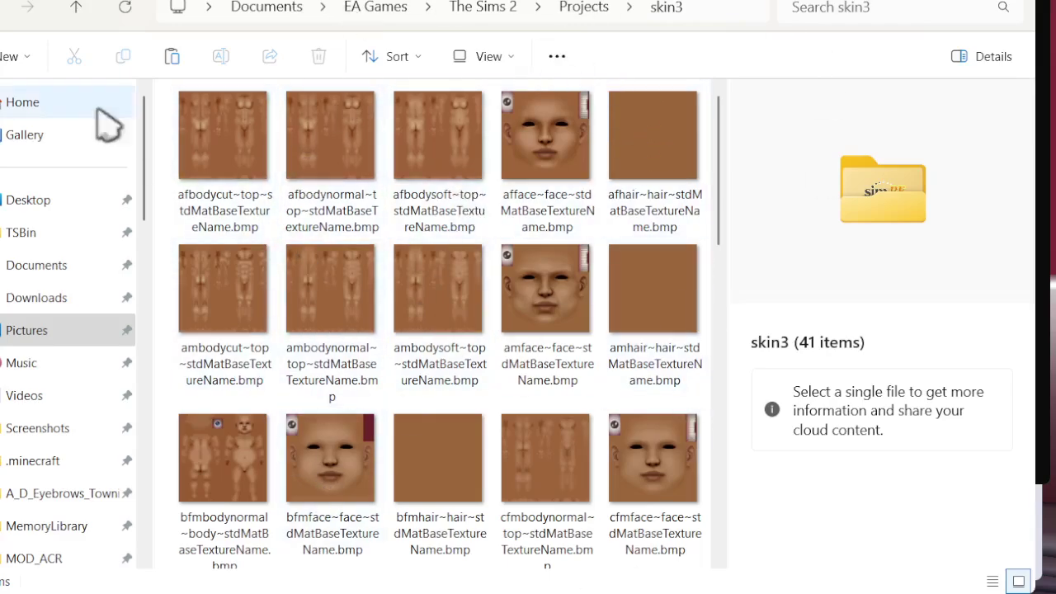
pyautogui.scroll(-2, 412, 235)
pyautogui.scroll(-6, 404, 247)
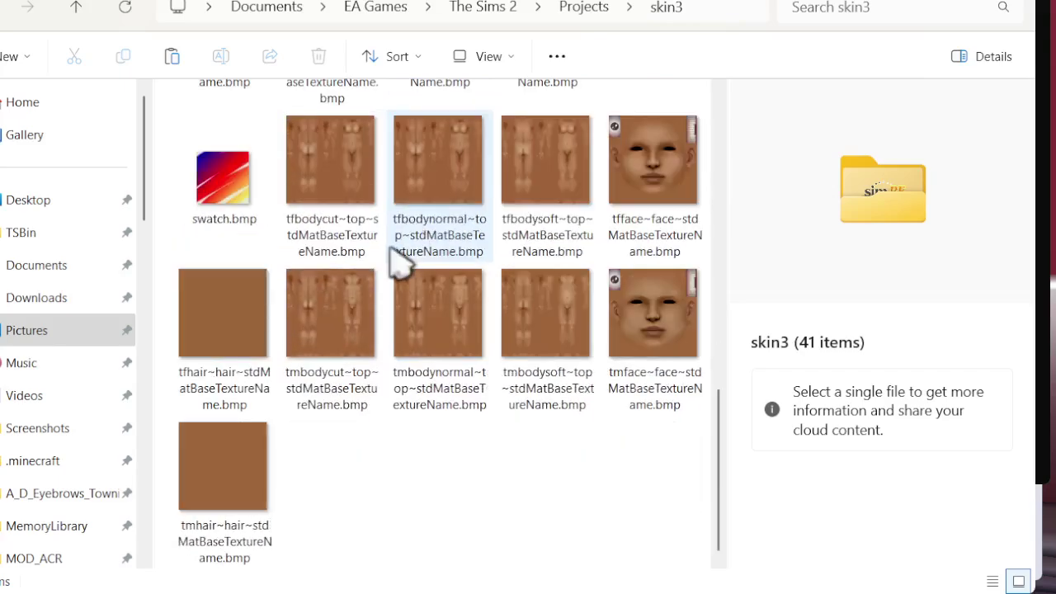
pyautogui.scroll(3, 322, 396)
pyautogui.scroll(5, 338, 388)
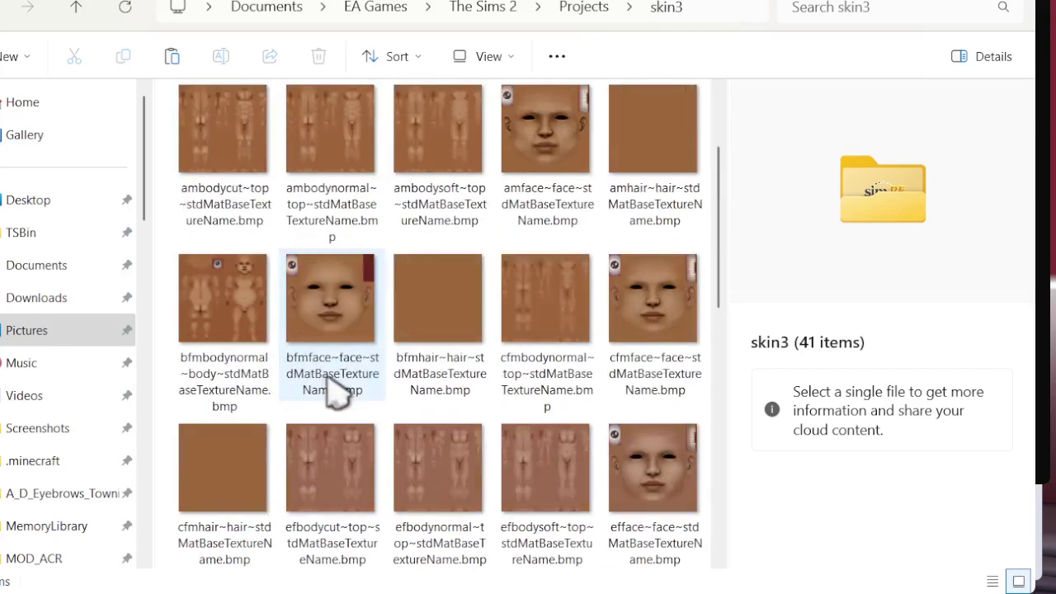
pyautogui.scroll(-3, 438, 297)
pyautogui.scroll(-4, 446, 363)
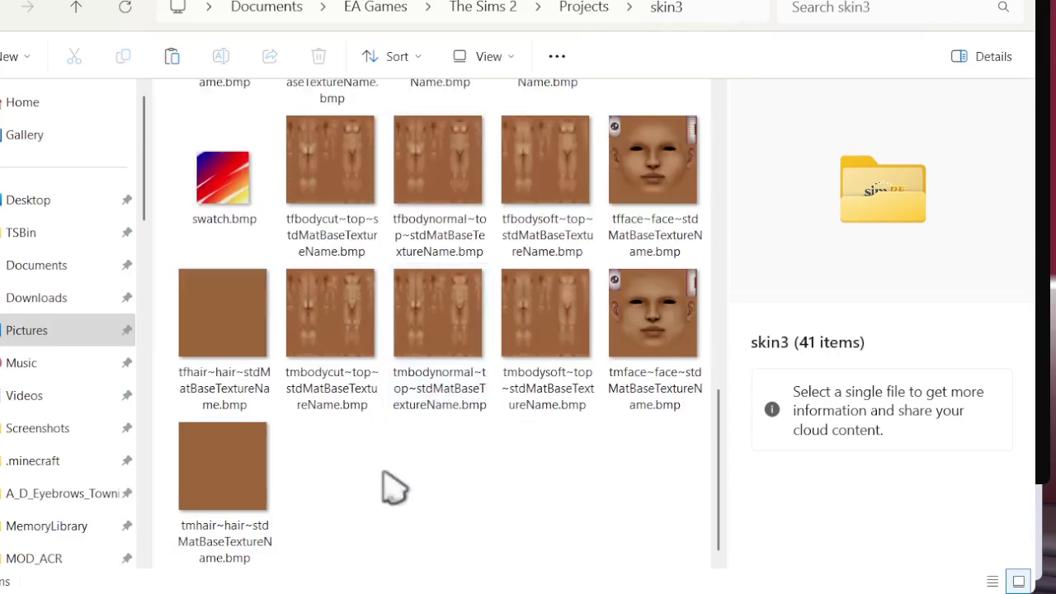
pyautogui.scroll(5, 382, 484)
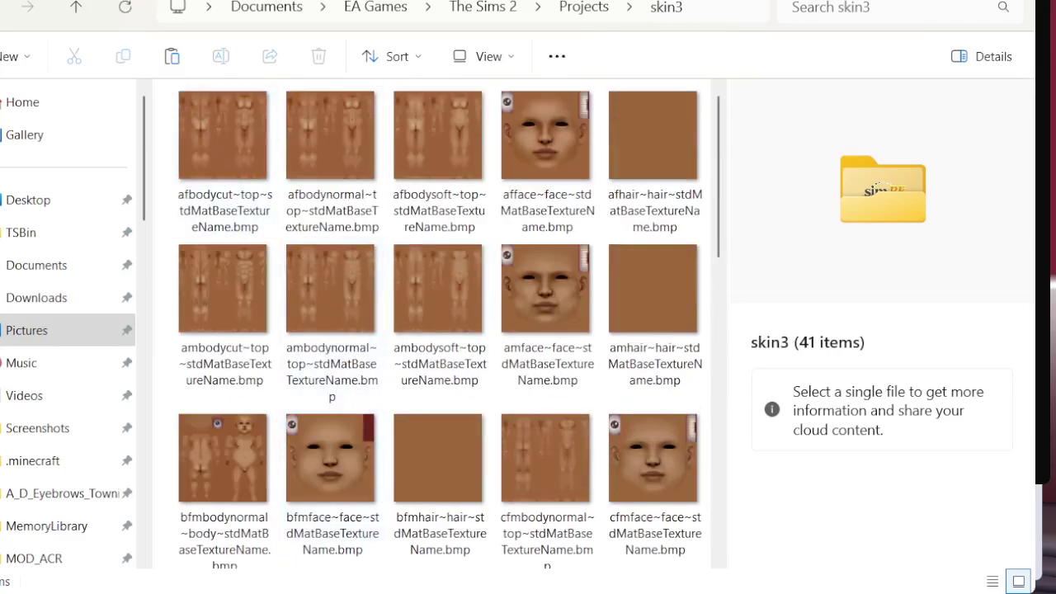
pyautogui.hotkey('alt', 'Up')
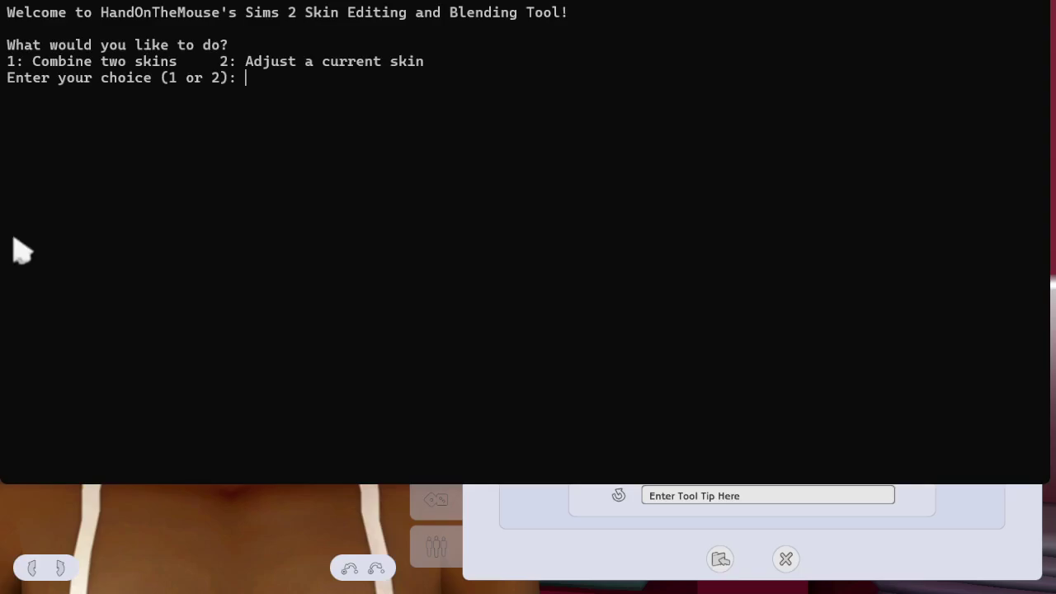
# - In the skin blending tool, choose to combine two skins, with the skin3 project folder as file 1 and skin4 as file 2
pyautogui.write('1')
pyautogui.press('Return')
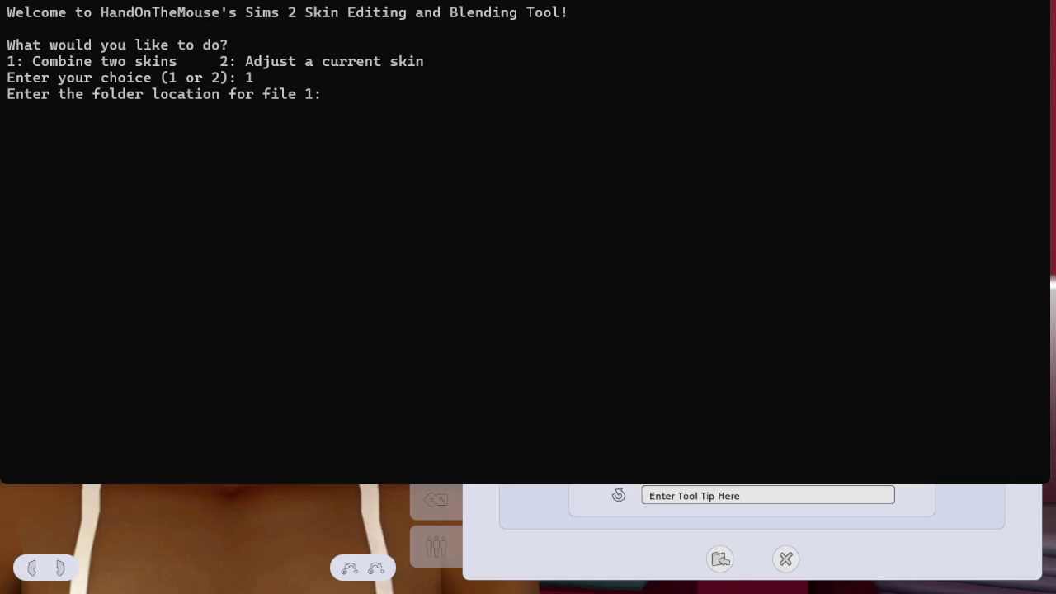
pyautogui.write('C:\\Users\\Owner\\Documents\\EA Games\\The Sims 2\\Projects\\skin3')
pyautogui.moveTo(712, 93); pyautogui.dragTo(853, 111)
pyautogui.click(853, 111)
pyautogui.press('Return')
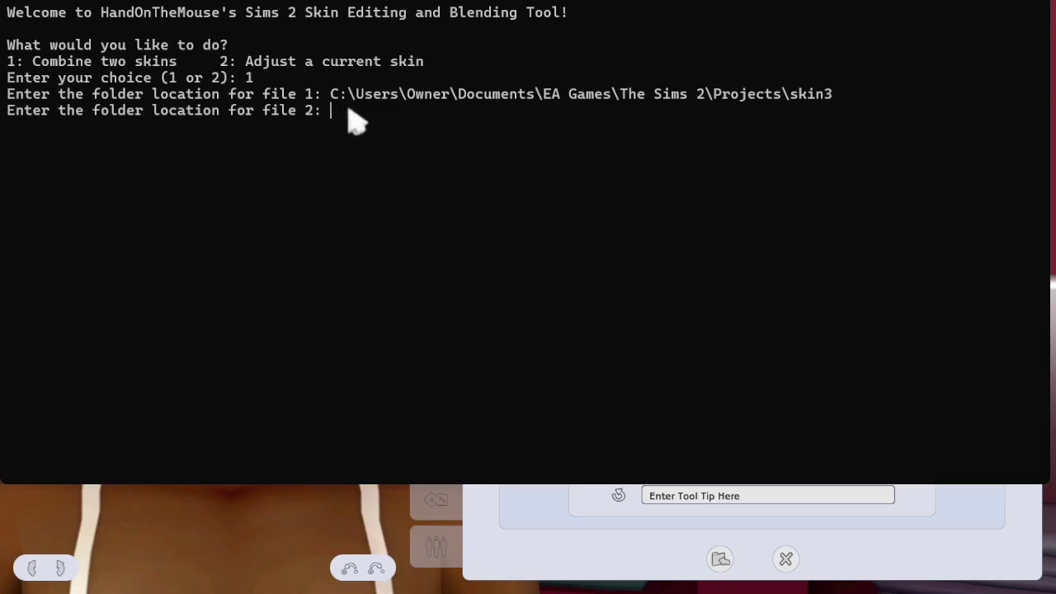
pyautogui.write('C:\\Users\\Owner\\Documents\\EA Games\\The Sims 2\\Projects\\skin4')
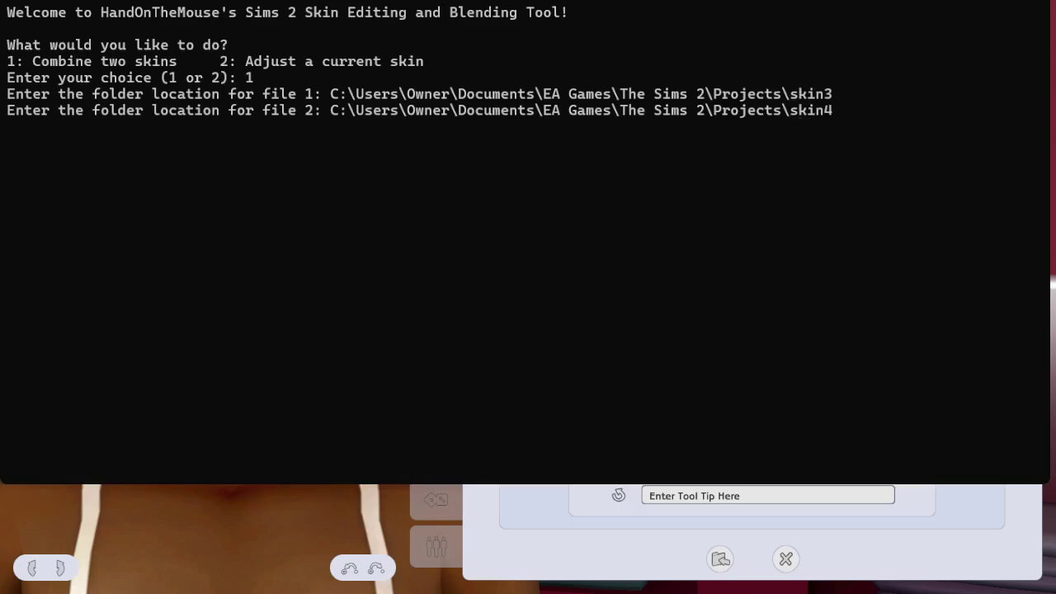
pyautogui.press('Return')
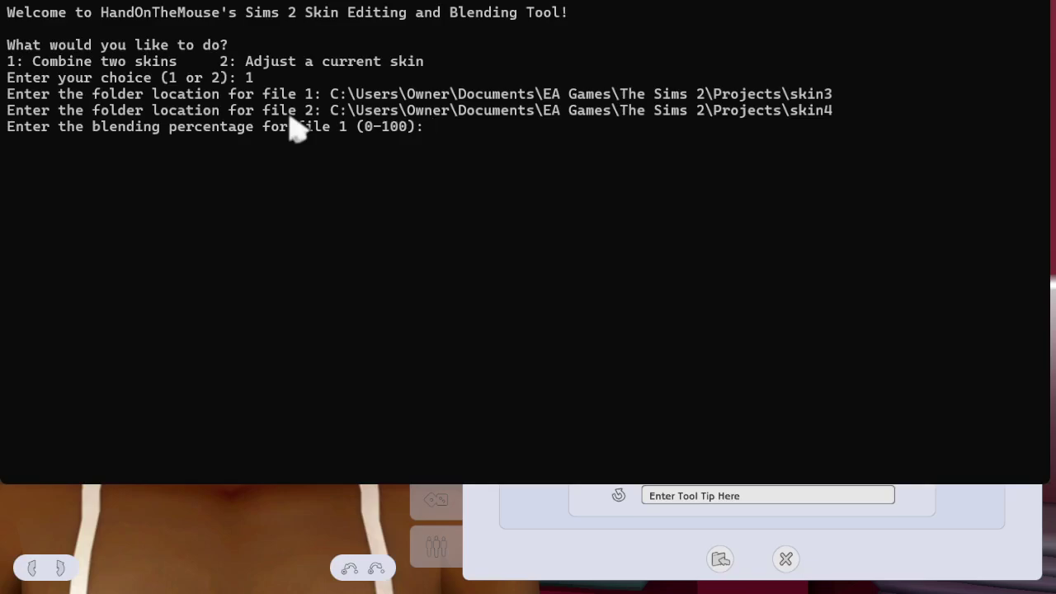
# - Blend the skins with 50 percent for file 1 and output them to a folder named newskin in The Sims 2 Projects folder
pyautogui.write('50')
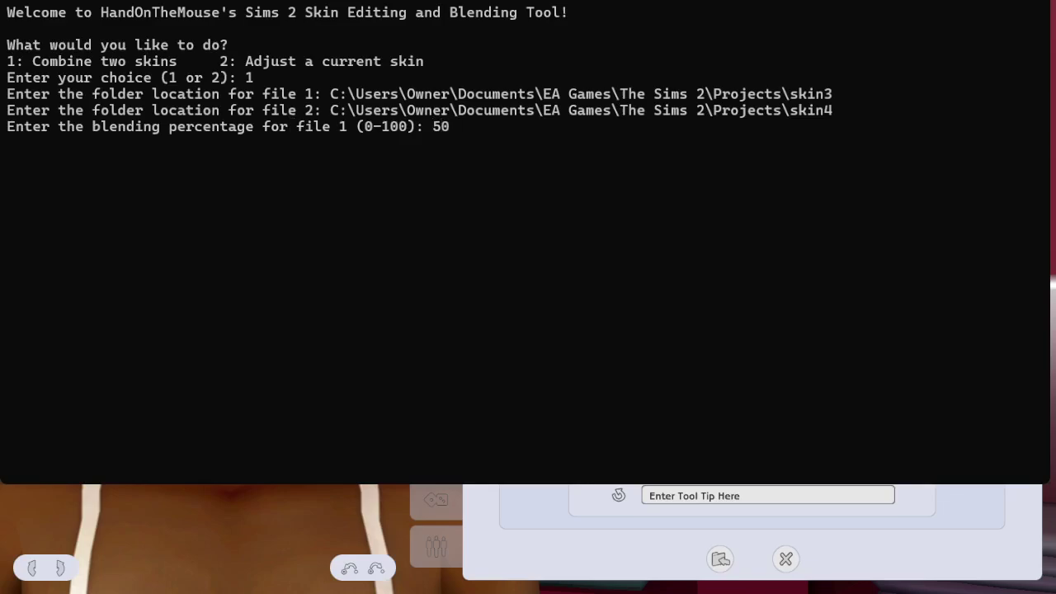
pyautogui.press('Return')
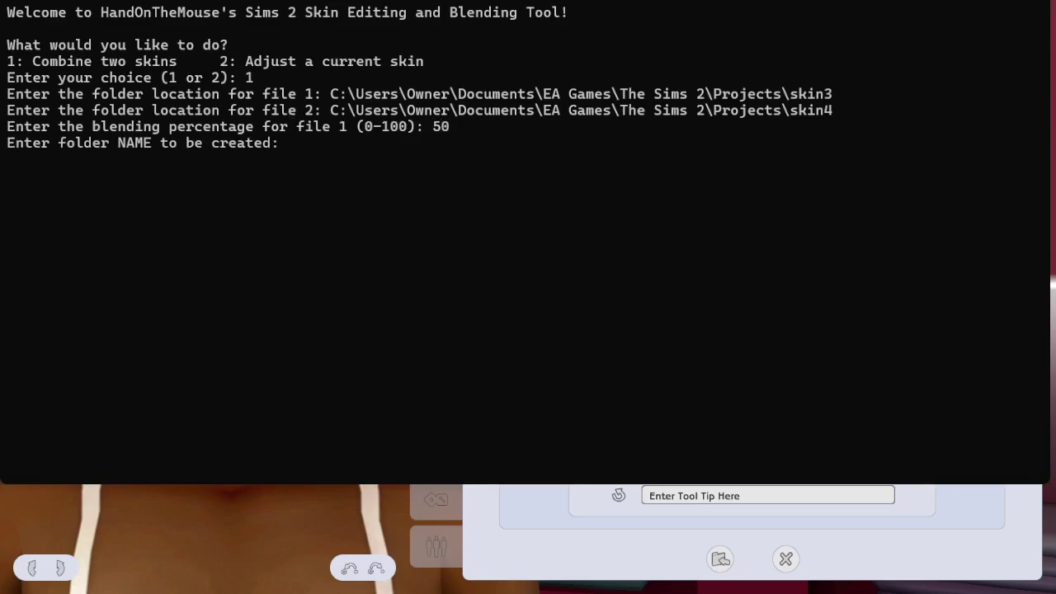
pyautogui.write('newskin')
pyautogui.press('Return')
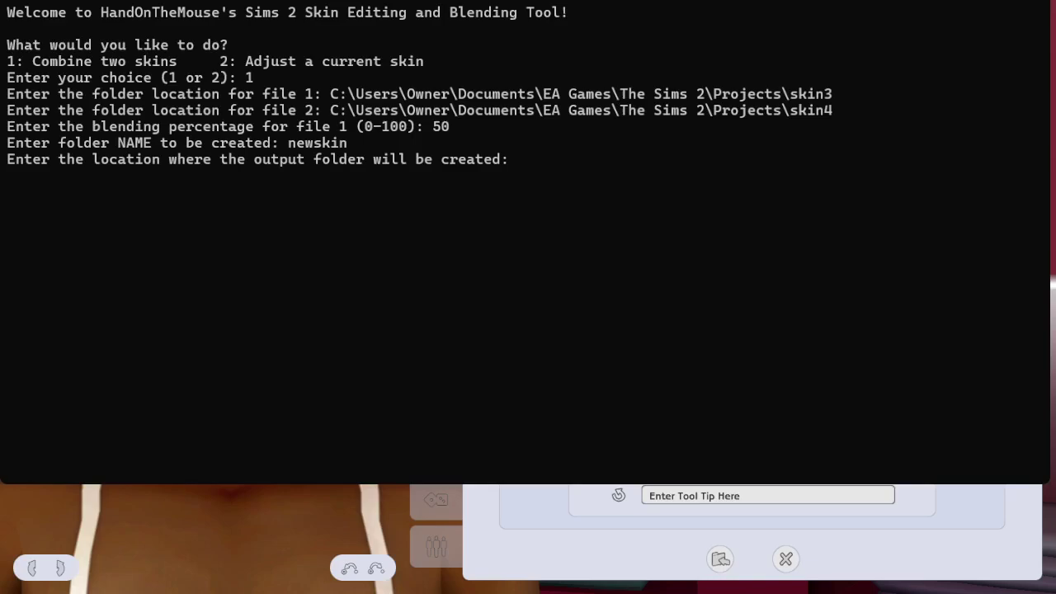
pyautogui.write('C:\\Users\\Owner\\Documents\\EA Games\\The Sims 2\\Projects')
pyautogui.press('Return')
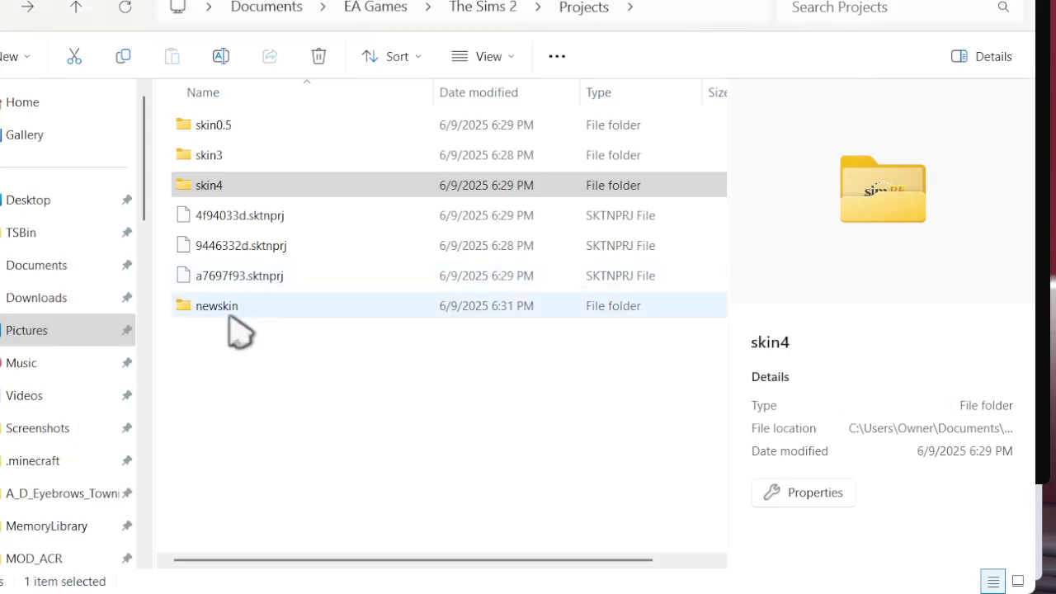
# - Copy all blended texture images from the newskin folder into the skin0.5 project folder, replacing its existing textures
pyautogui.doubleClick(229, 316)
pyautogui.scroll(-10, 330, 413)
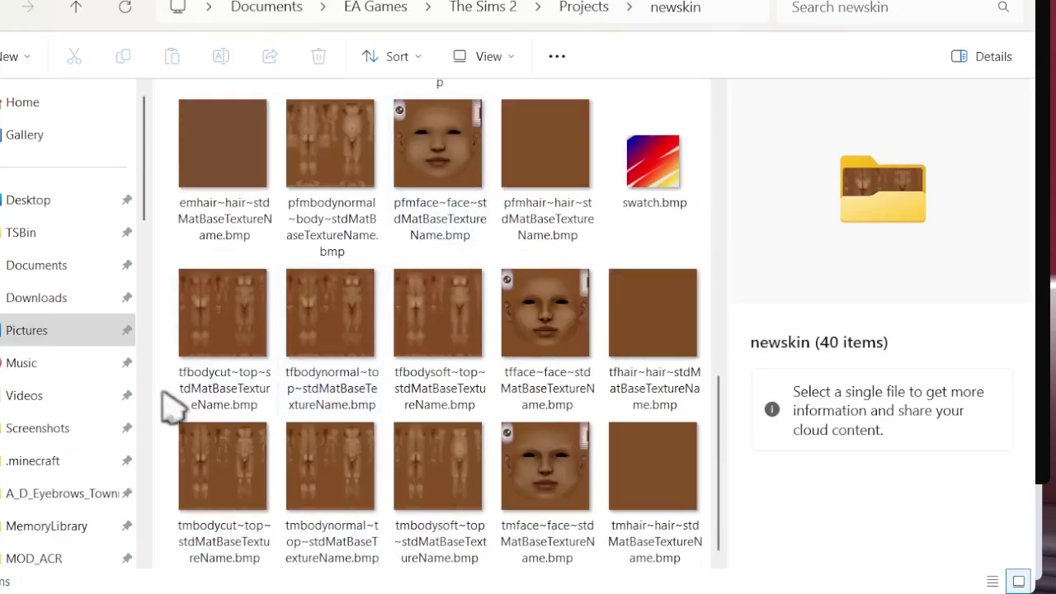
pyautogui.moveTo(173, 547); pyautogui.dragTo(691, 5)
pyautogui.hotkey('ctrl', 'c')
pyautogui.click(0, 15)
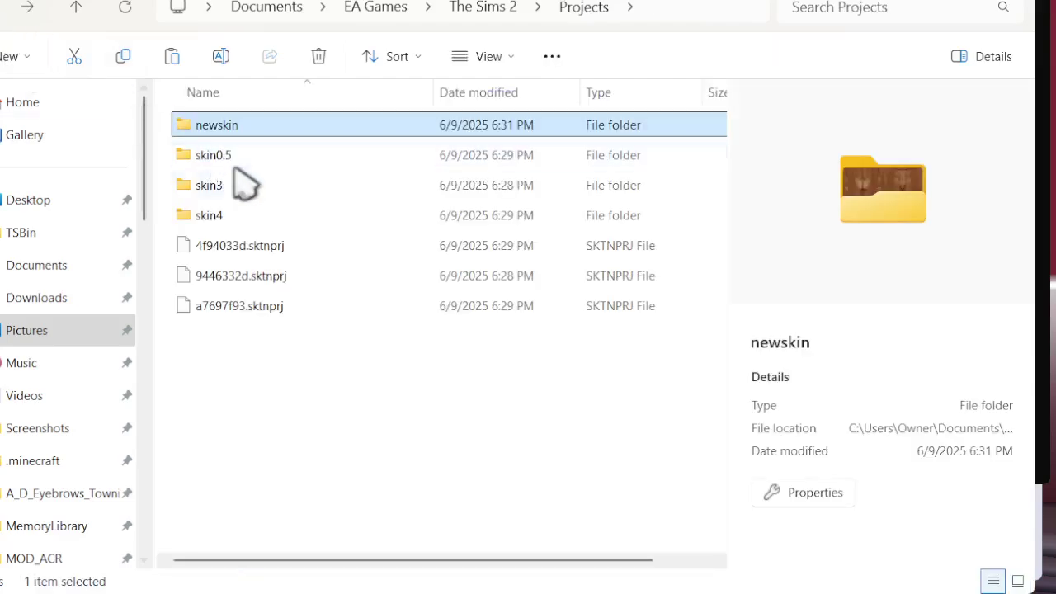
pyautogui.doubleClick(264, 157)
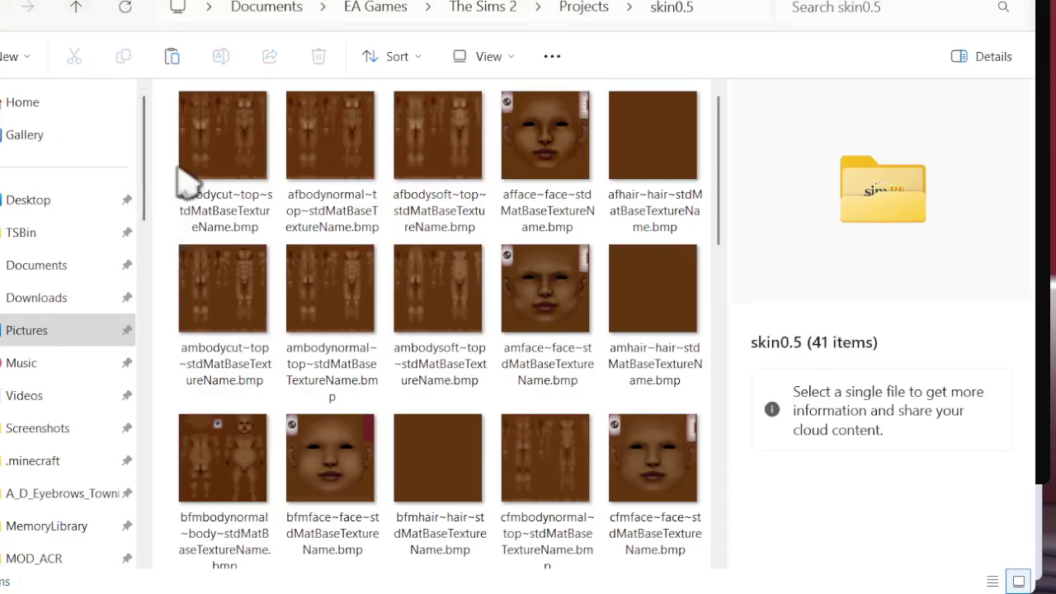
pyautogui.hotkey('ctrl', 'a')
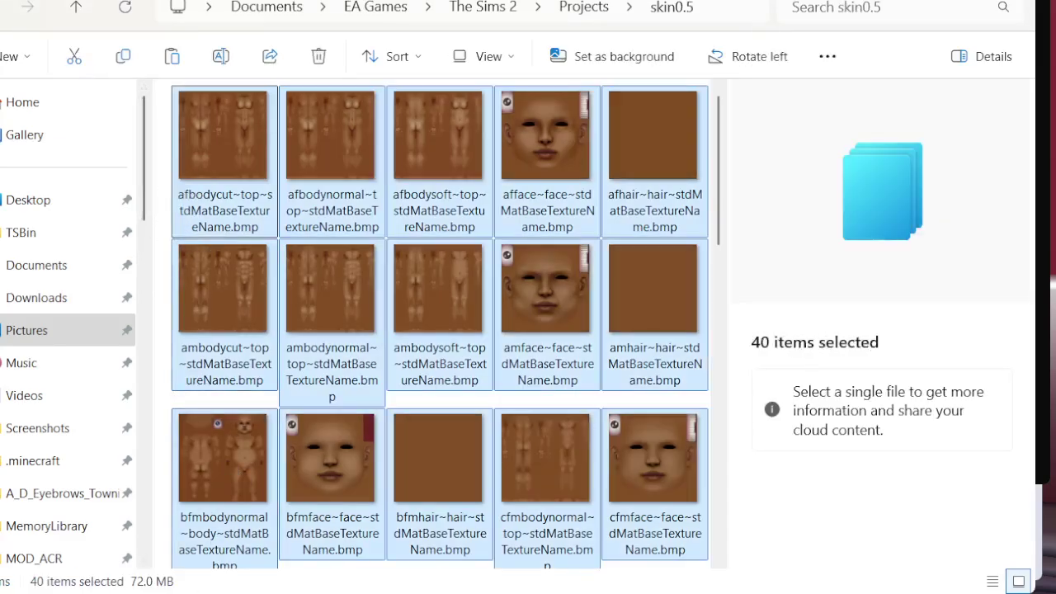
# - Switch to Body Shop, refresh the skin0.5 preview and import the project to the game
pyautogui.click(247, 592)
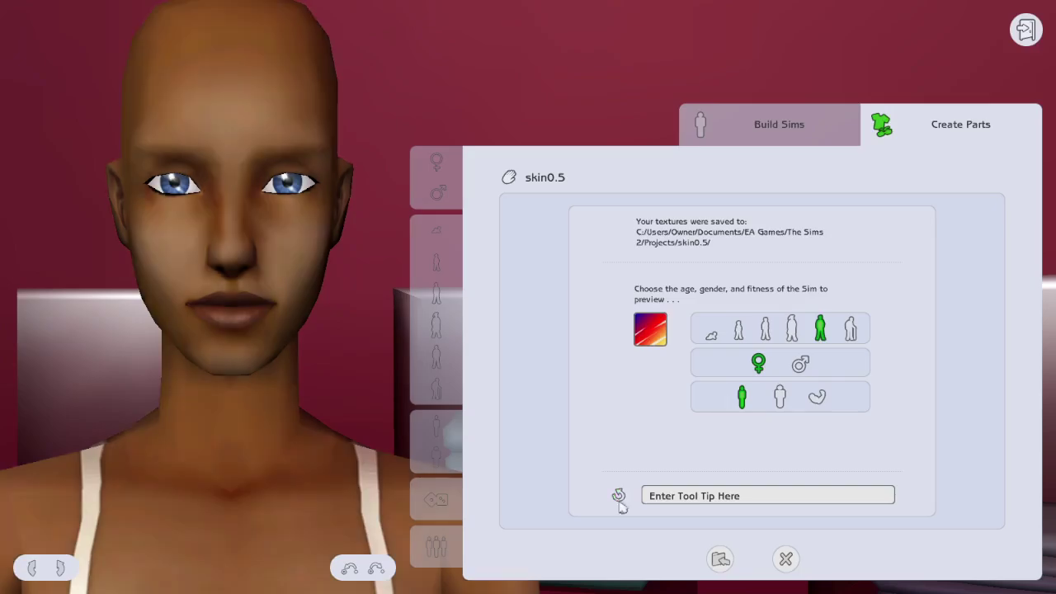
pyautogui.click(720, 558)
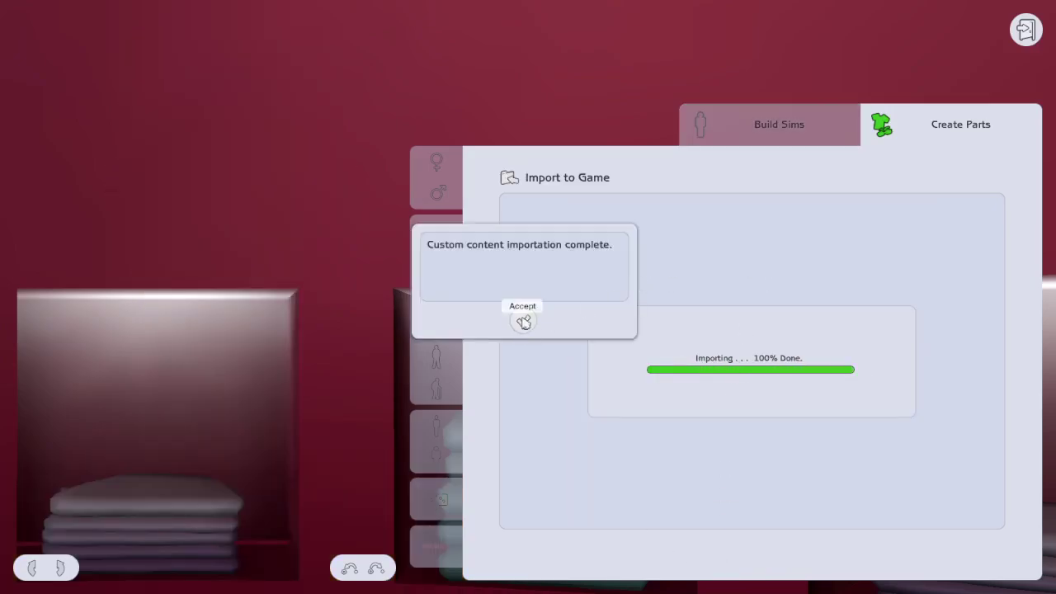
pyautogui.click(524, 321)
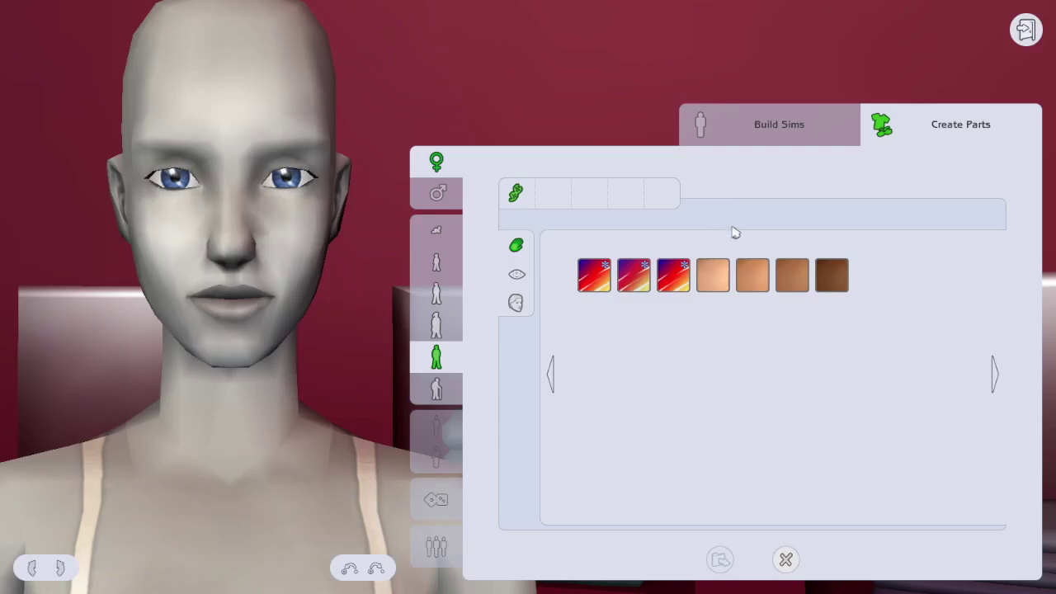
# - Compare the first custom skin tone with the two darkest default skin tones on the preview Sim
pyautogui.click(792, 274)
pyautogui.click(833, 285)
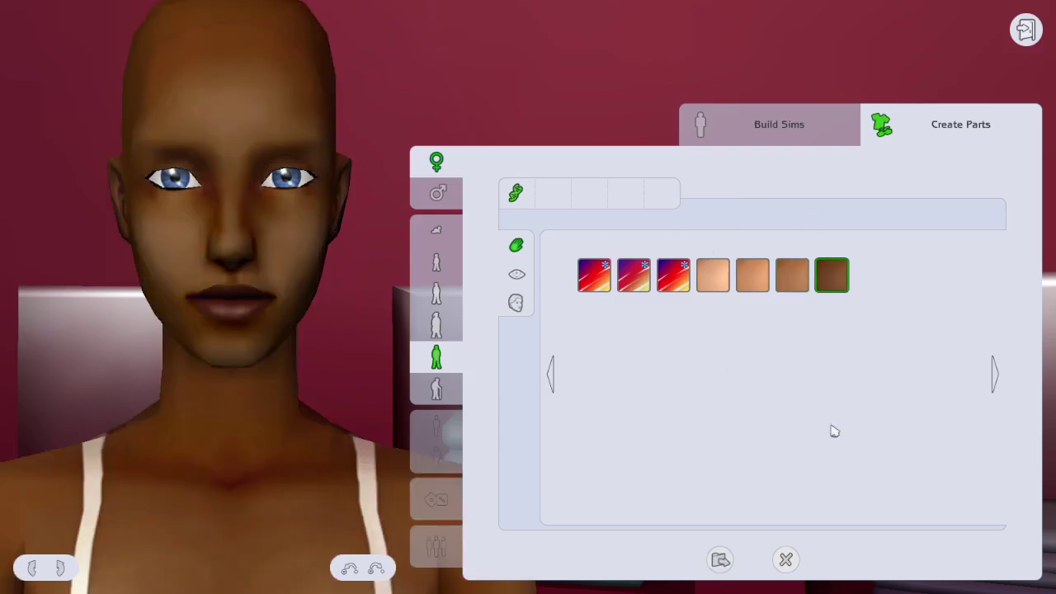
pyautogui.click(594, 287)
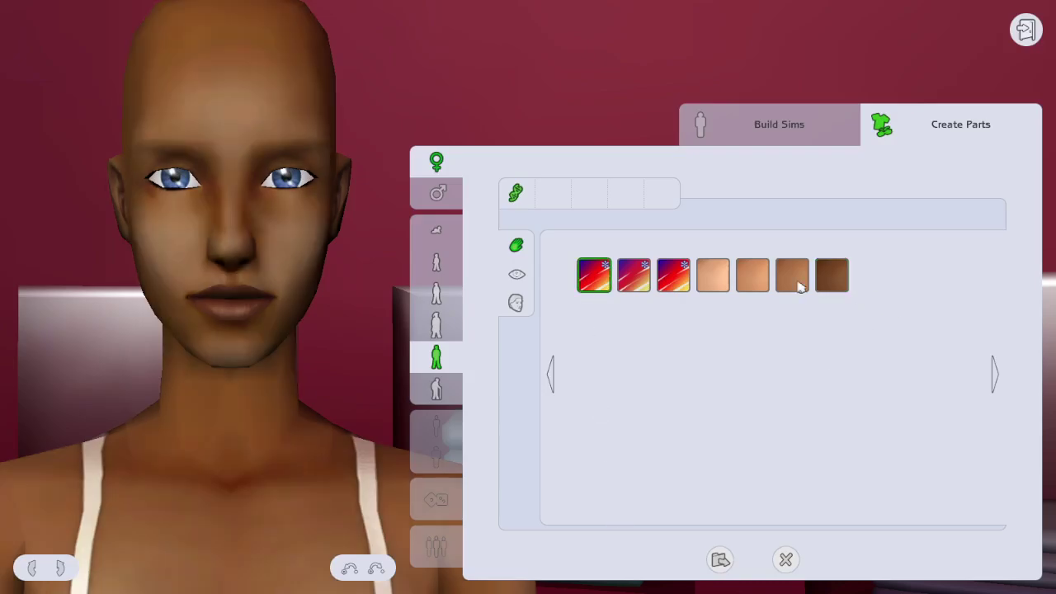
pyautogui.click(800, 280)
pyautogui.click(591, 277)
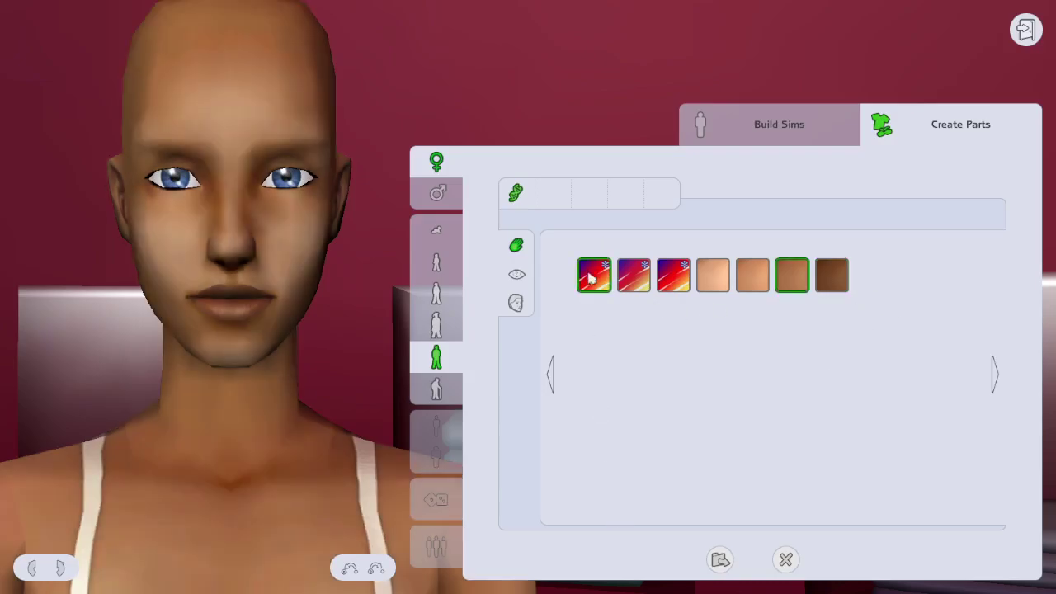
pyautogui.click(847, 288)
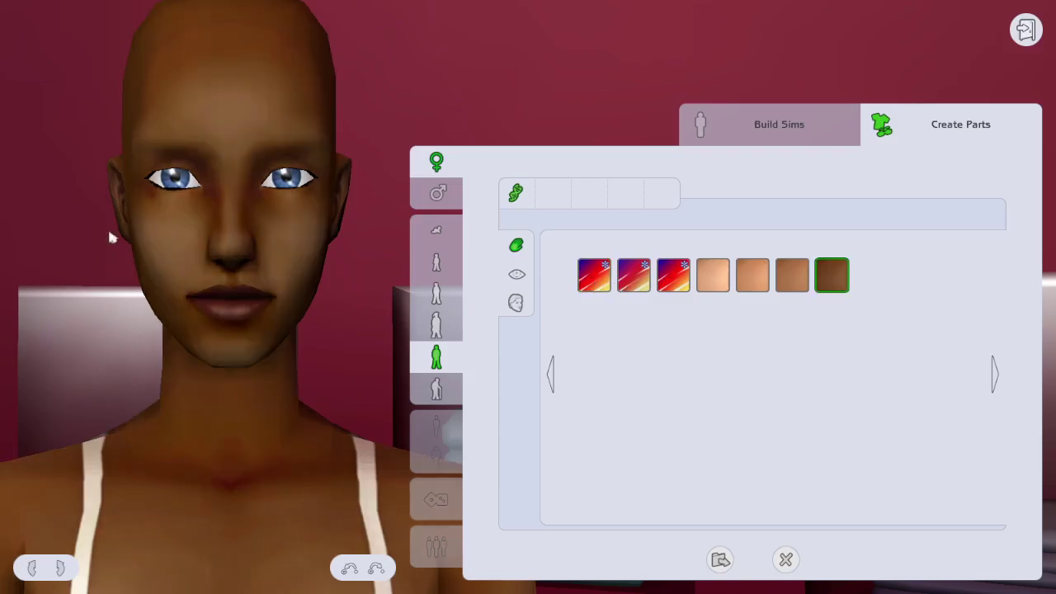
pyautogui.click(797, 284)
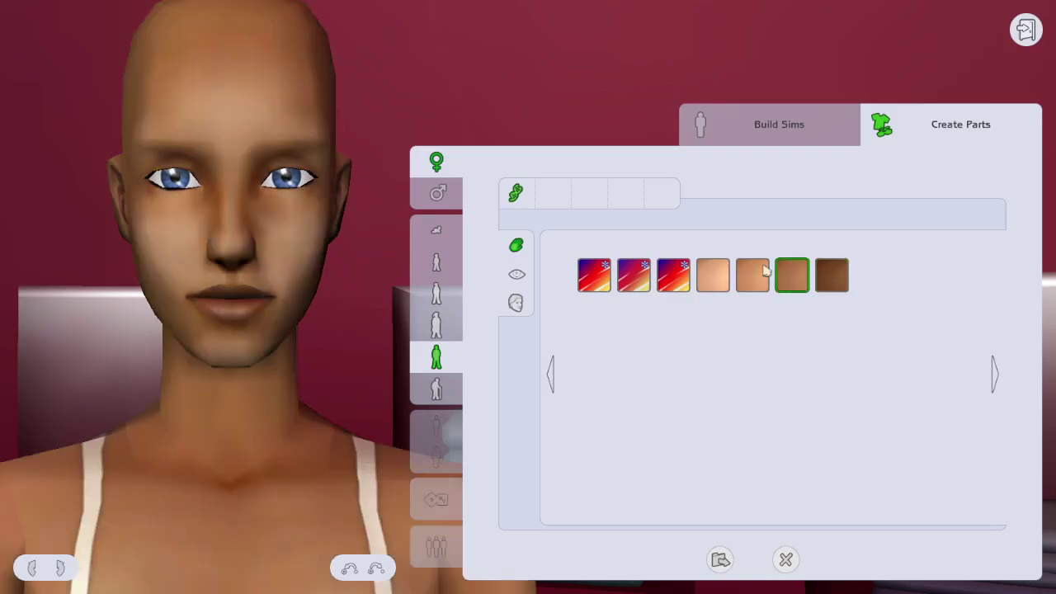
pyautogui.click(593, 284)
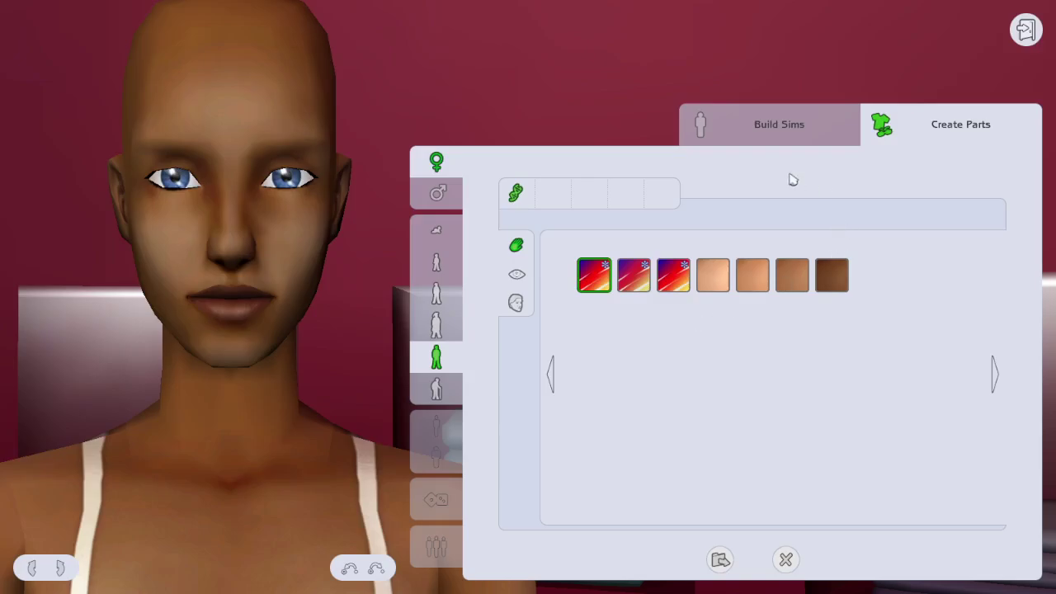
pyautogui.click(838, 281)
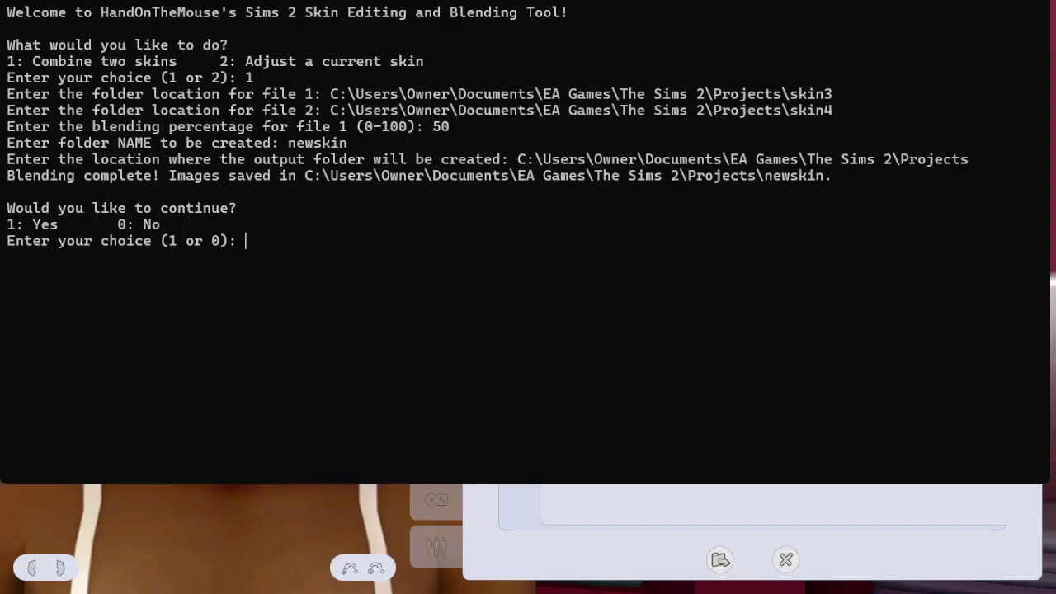
# - Continue with another operation in the skin blending tool and highlight its "Adjust a current skin" option
pyautogui.write('1')
pyautogui.press('Return')
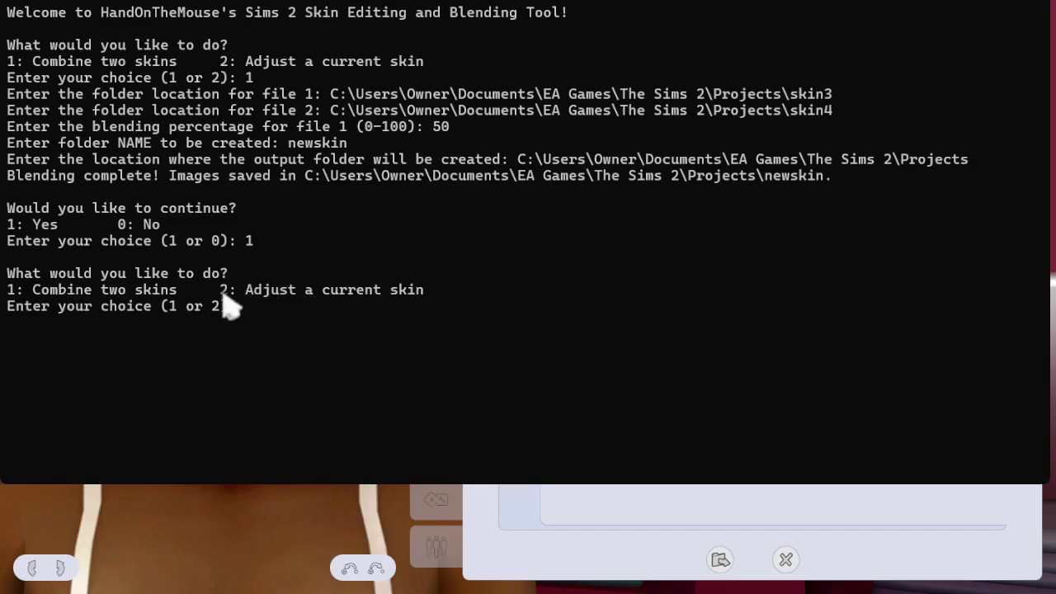
pyautogui.moveTo(229, 297)
pyautogui.mouseDown()
pyautogui.moveTo(426, 297)
pyautogui.moveTo(431, 279)
pyautogui.moveTo(223, 294)
pyautogui.mouseUp()
pyautogui.click(431, 278)
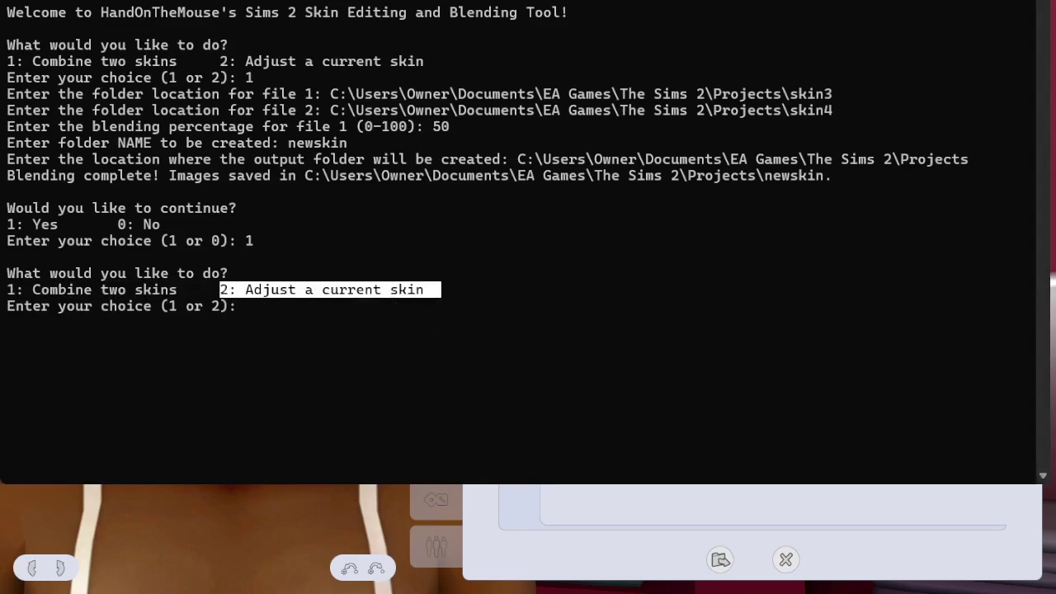
# - Switch to Body Shop and leave the genetics skin tone list, reopening it once to check the skin tones
pyautogui.click(179, 505)
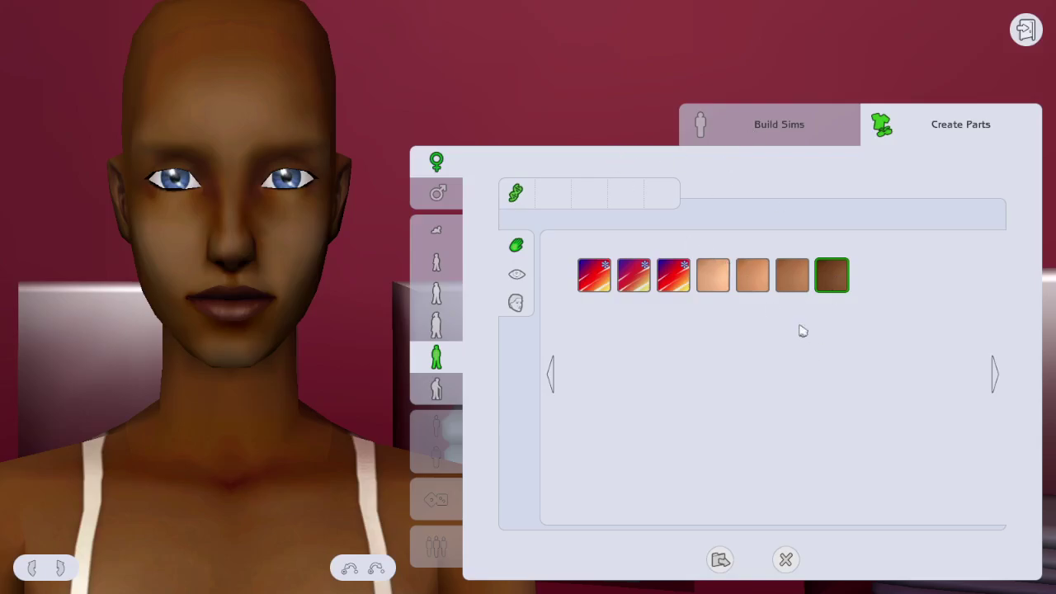
pyautogui.click(788, 559)
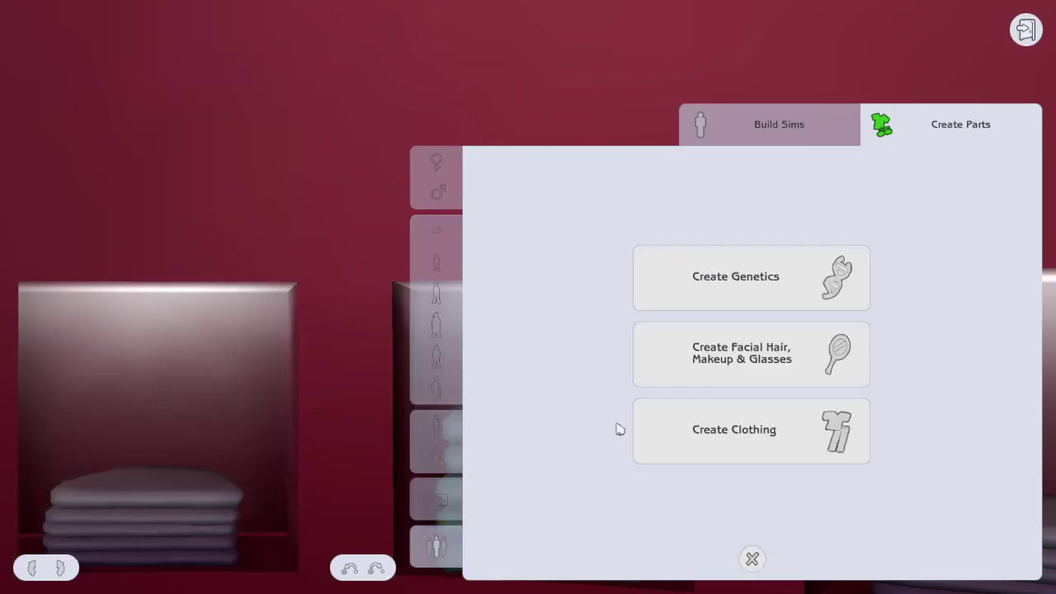
pyautogui.click(754, 261)
pyautogui.click(527, 246)
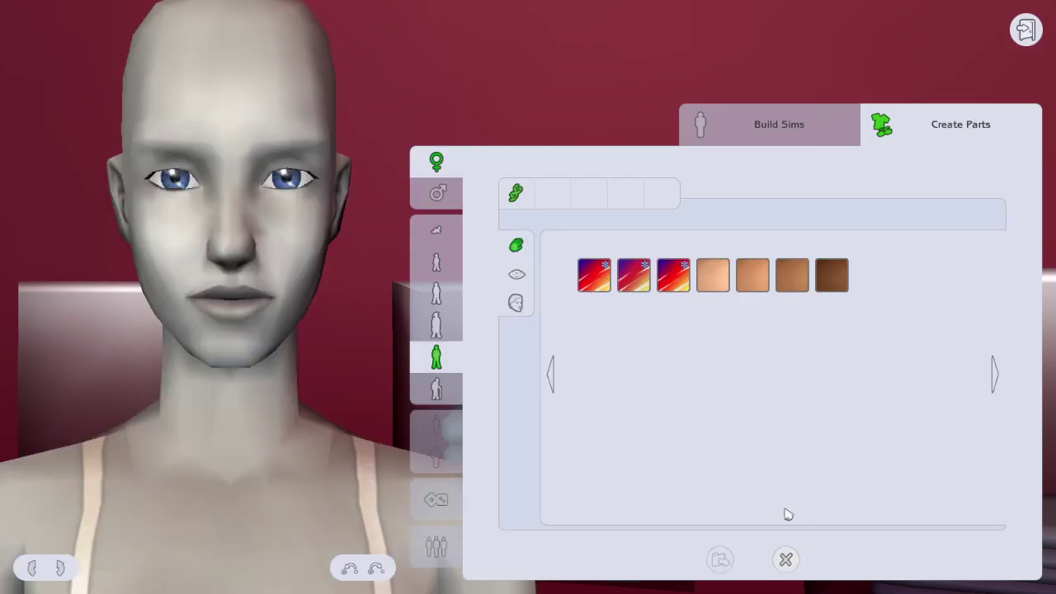
pyautogui.click(786, 559)
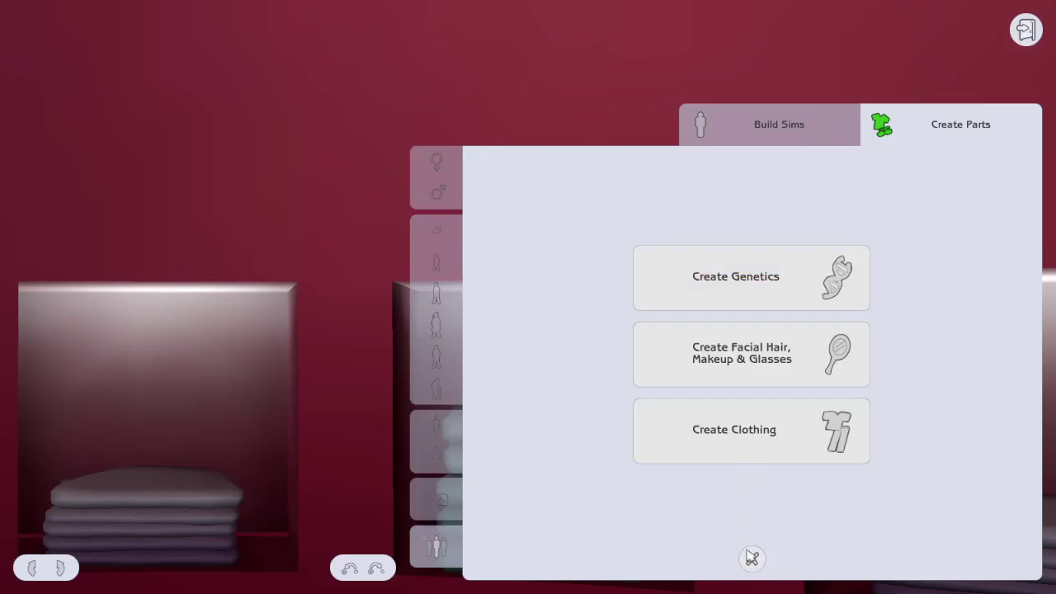
# - Open the list of saved genetics projects in Body Shop and select the skin0.5 project
pyautogui.click(750, 556)
pyautogui.click(741, 394)
pyautogui.click(730, 294)
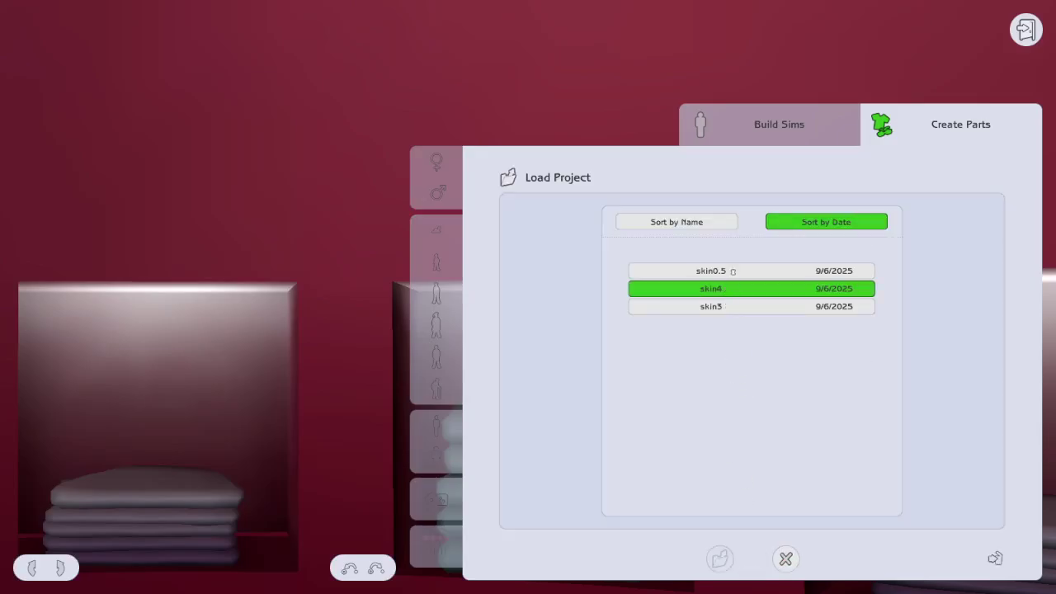
pyautogui.click(731, 272)
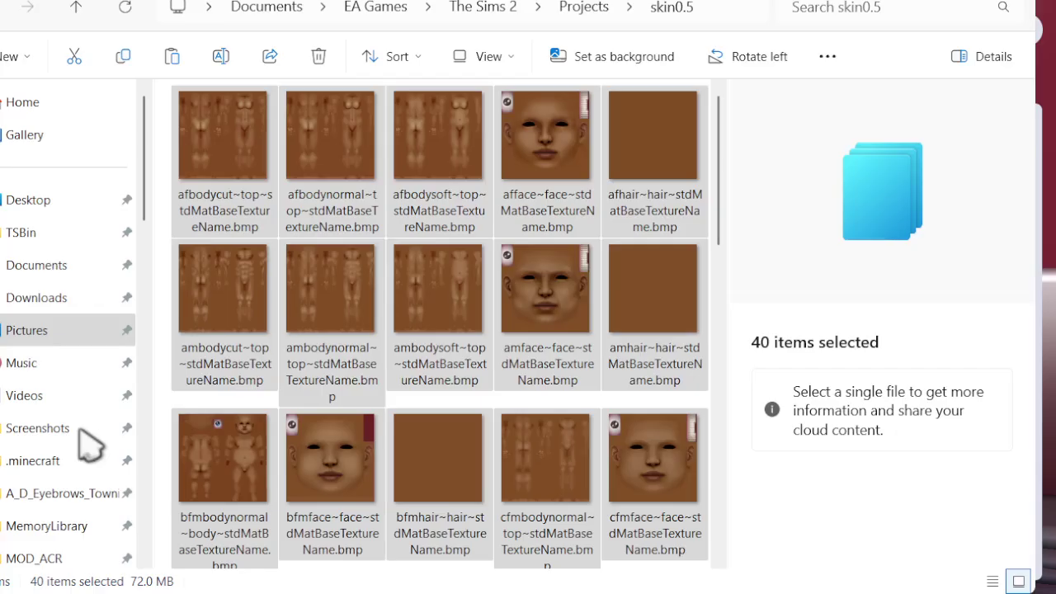
# - Switch to File Explorer, open the skin4 folder in Projects and copy its path
pyautogui.click(4, 15)
pyautogui.click(247, 217)
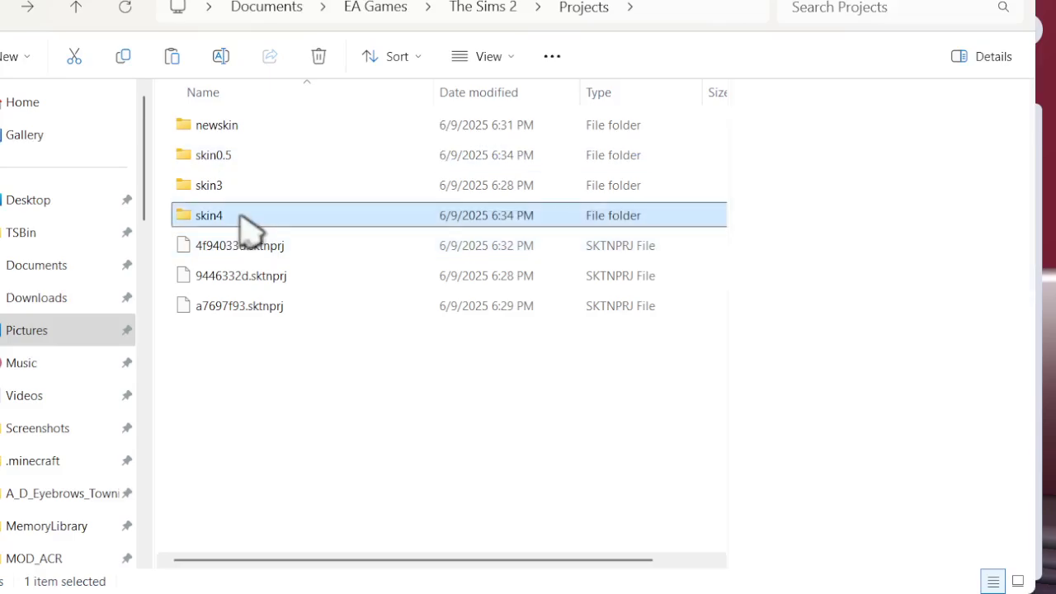
pyautogui.doubleClick(247, 218)
pyautogui.click(741, 10)
pyautogui.hotkey('ctrl', 'c')
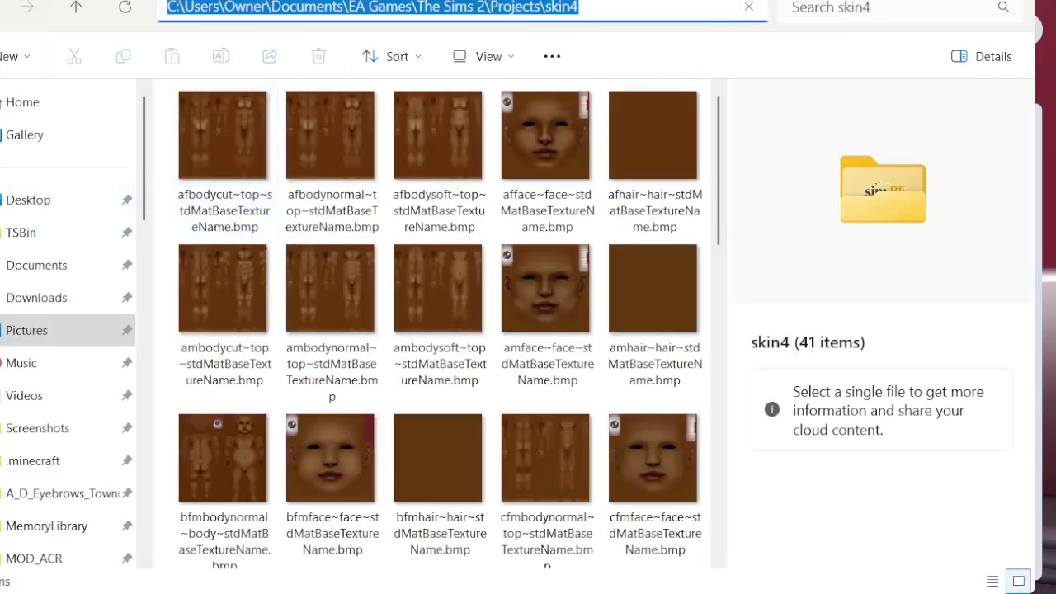
# - Switch to the skin blending tool, choose option 2 to adjust a current skin, and enter the skin4 folder's path as its source
pyautogui.click(429, 592)
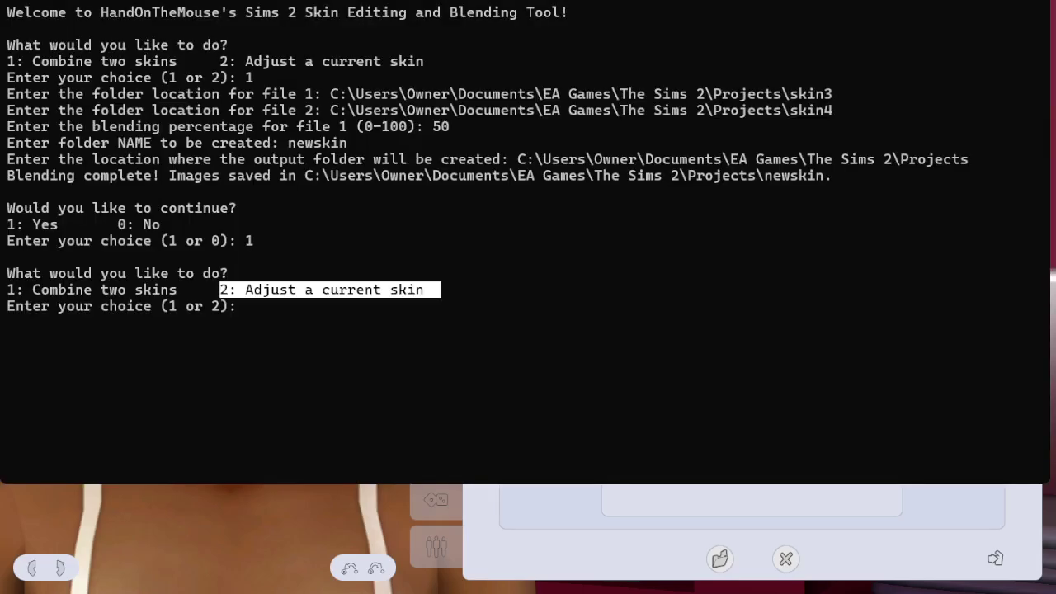
pyautogui.write('2')
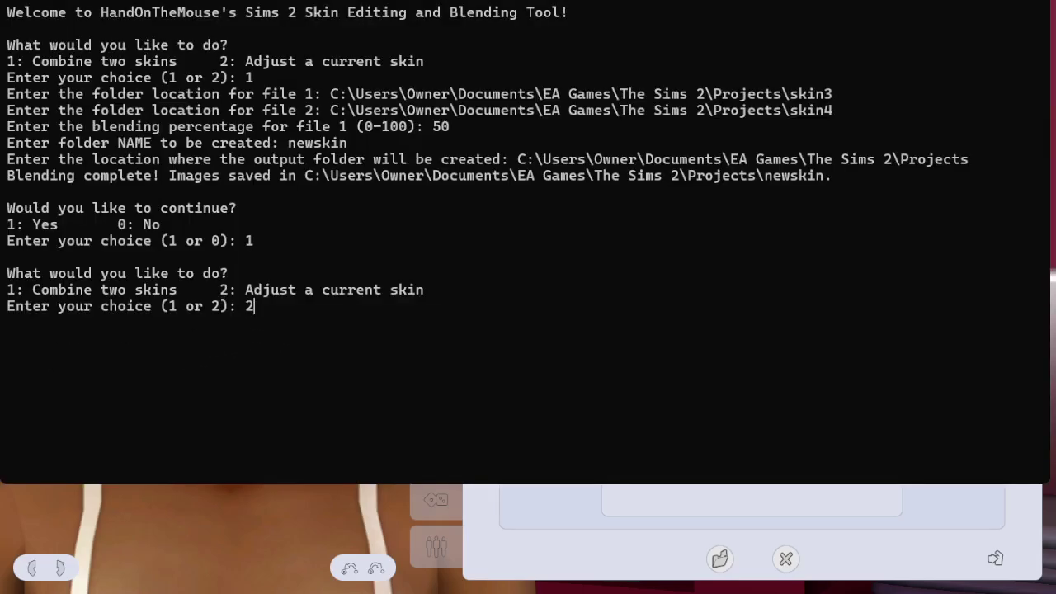
pyautogui.press('BackSpace')
pyautogui.write('2')
pyautogui.press('Return')
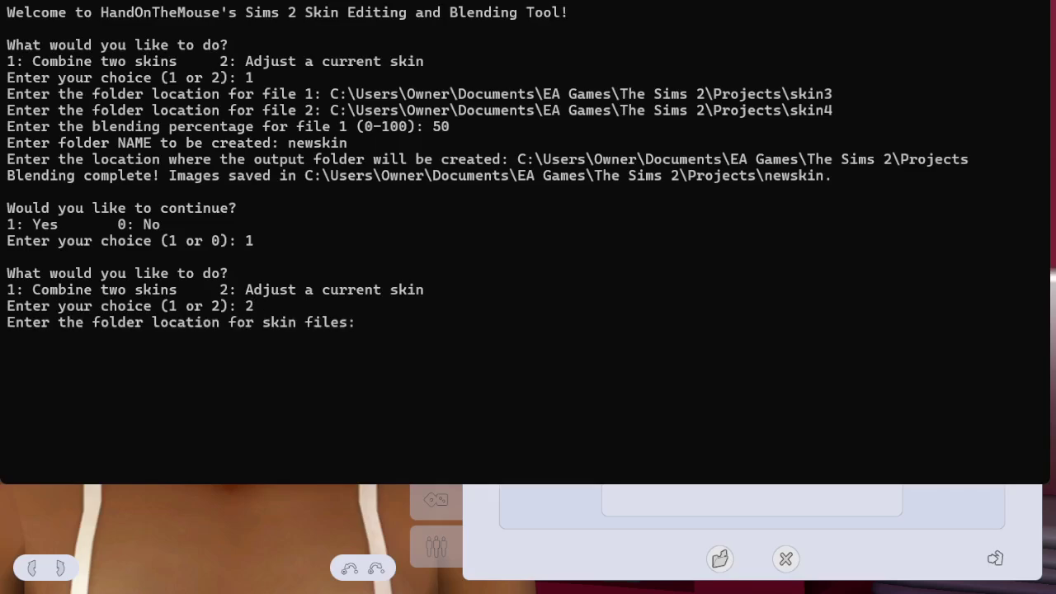
pyautogui.hotkey('ctrl', 'v')
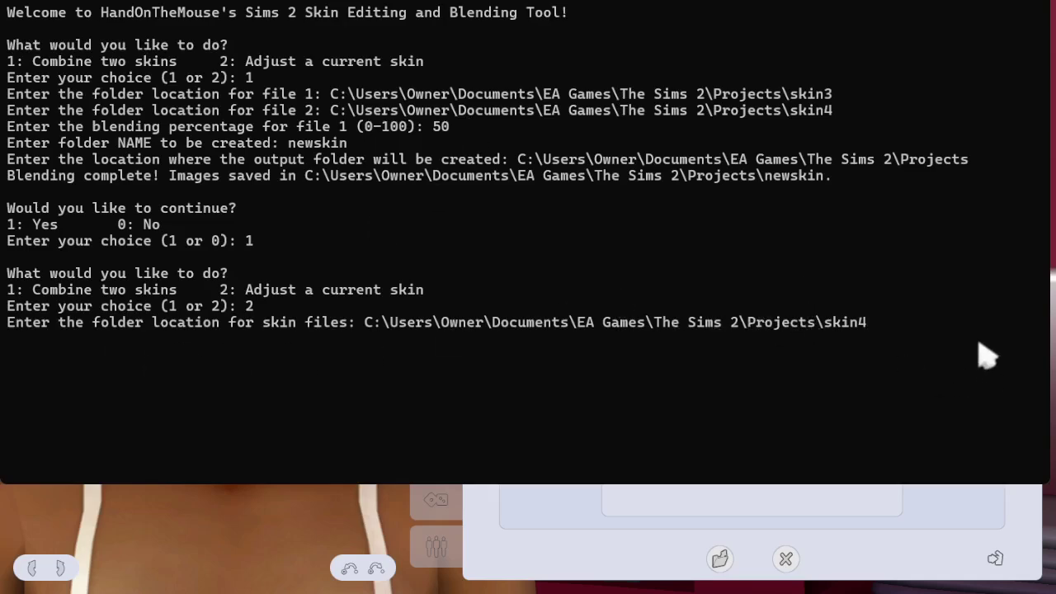
pyautogui.press('Return')
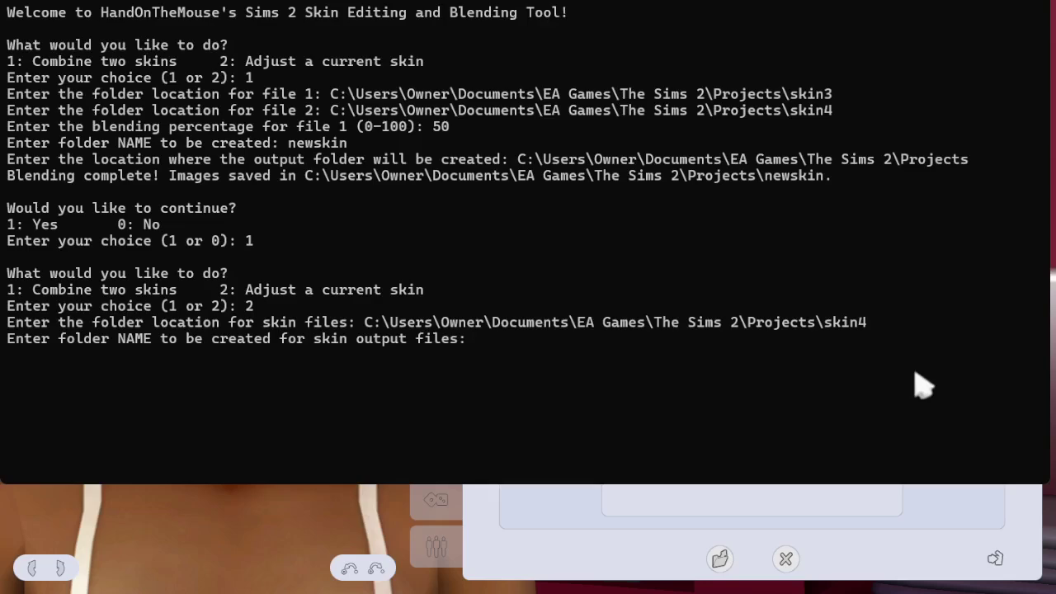
# - Name the output folder darkestskintonetest and set The Sims 2 Projects folder as its location
pyautogui.write('dar')
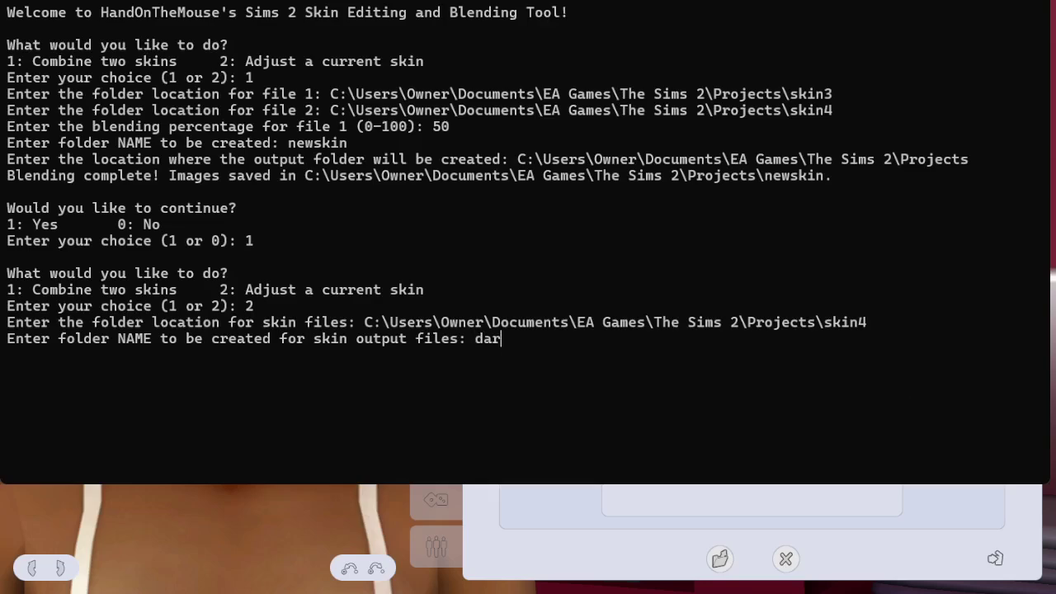
pyautogui.write('kestskint')
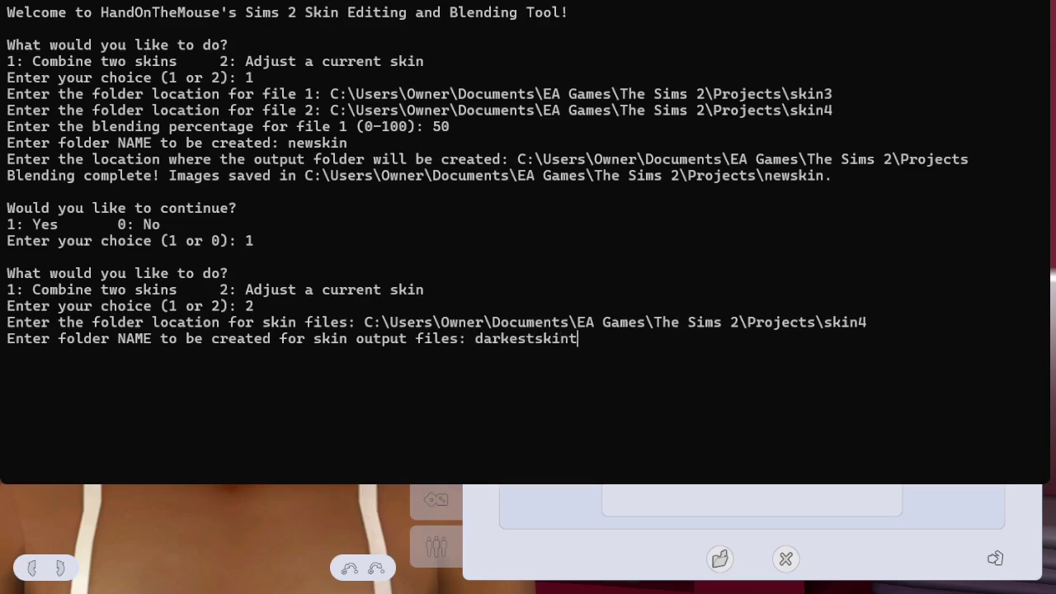
pyautogui.write('onetest')
pyautogui.press('Return')
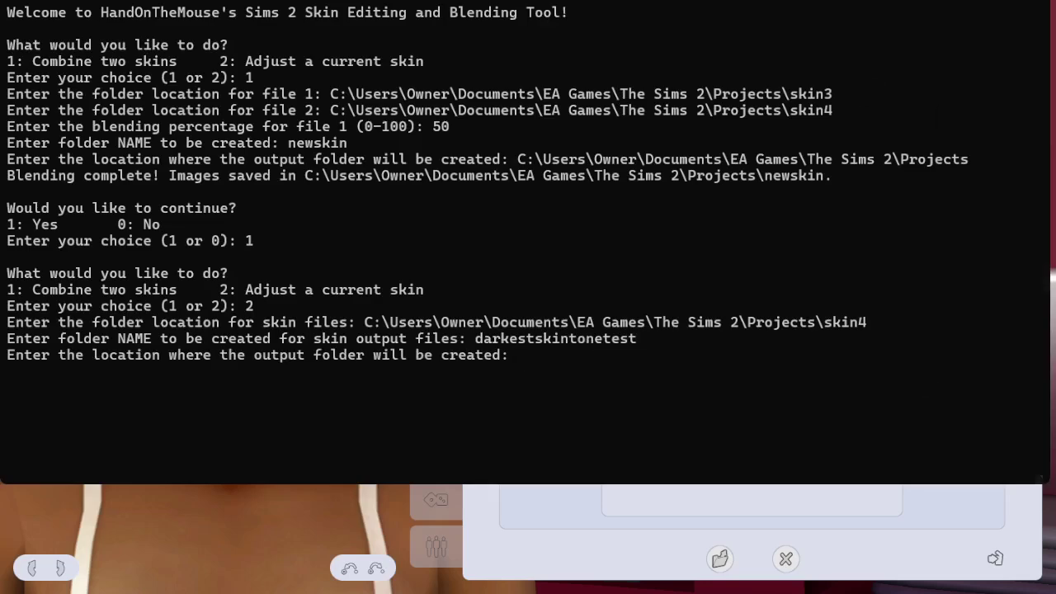
pyautogui.write('C:\\Users\\Owner\\Documents\\EA Games\\The Sims 2\\Projects')
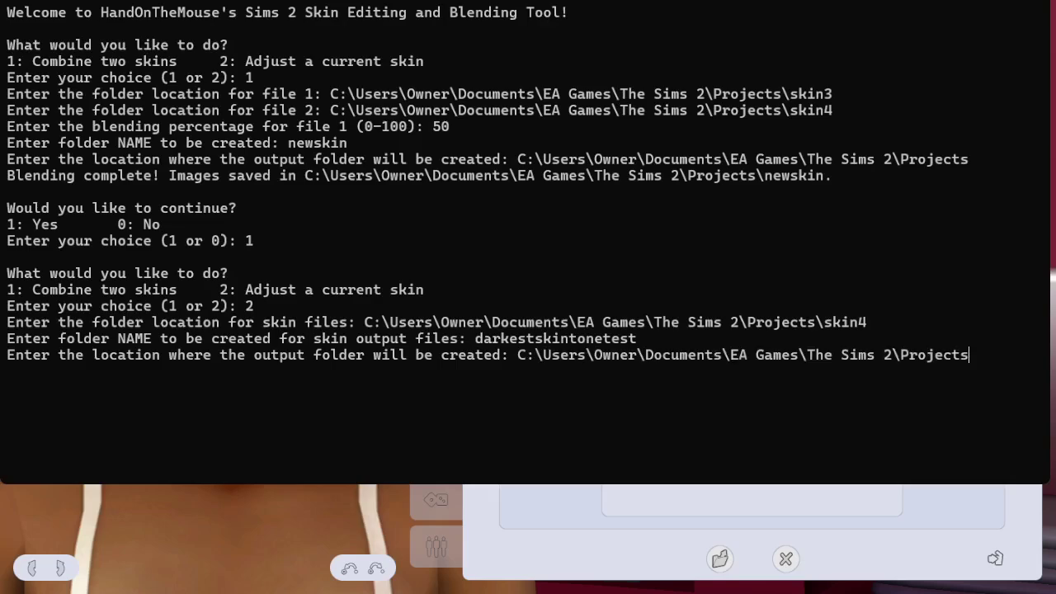
pyautogui.press('Return')
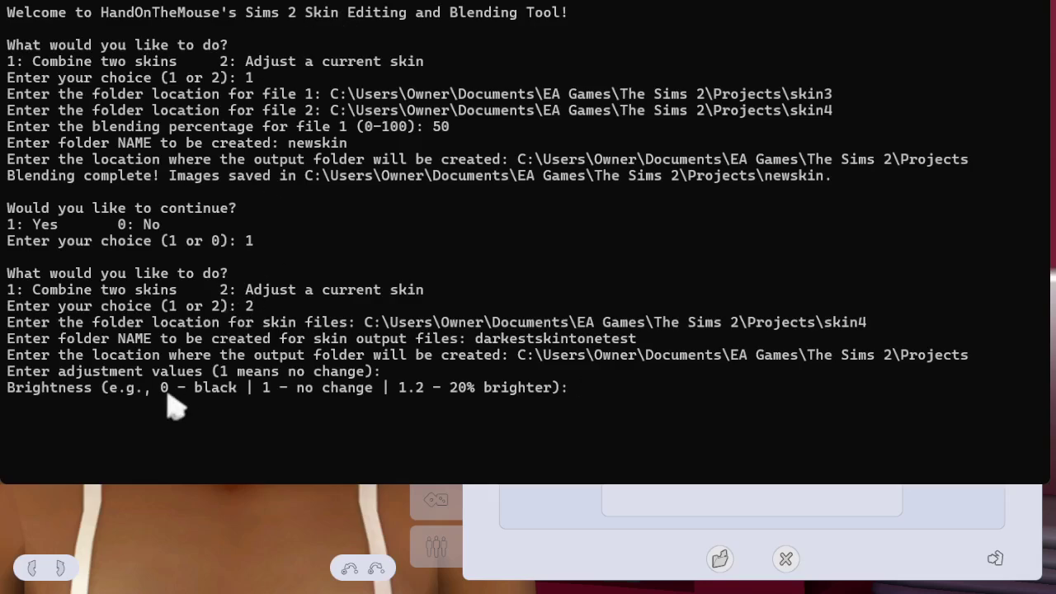
# - Highlight the example values in the brightness prompt and set the brightness adjustment to 0.9
pyautogui.moveTo(165, 394); pyautogui.dragTo(237, 391)
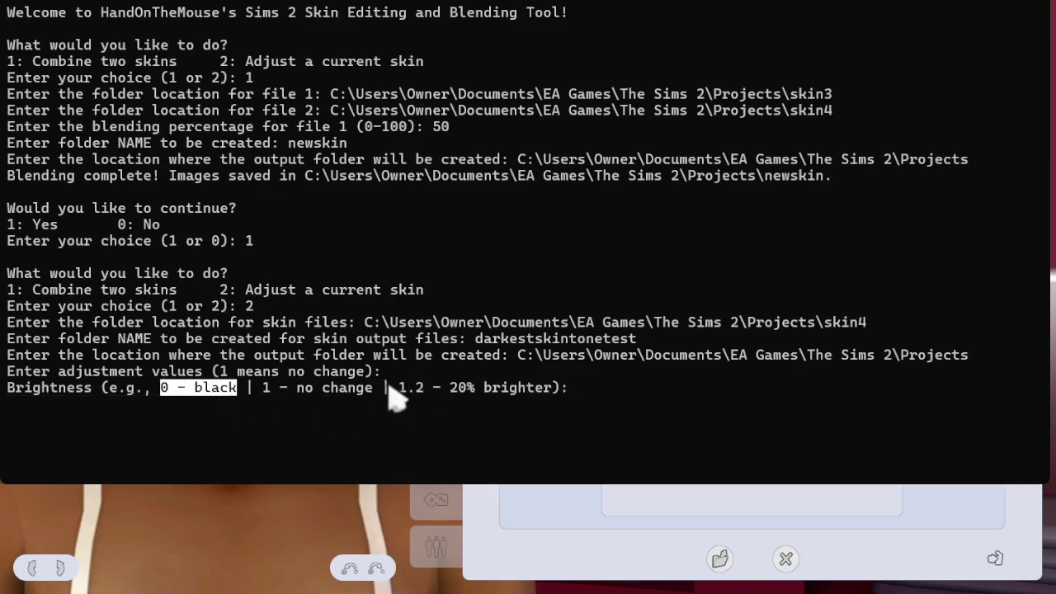
pyautogui.moveTo(399, 389); pyautogui.dragTo(421, 392)
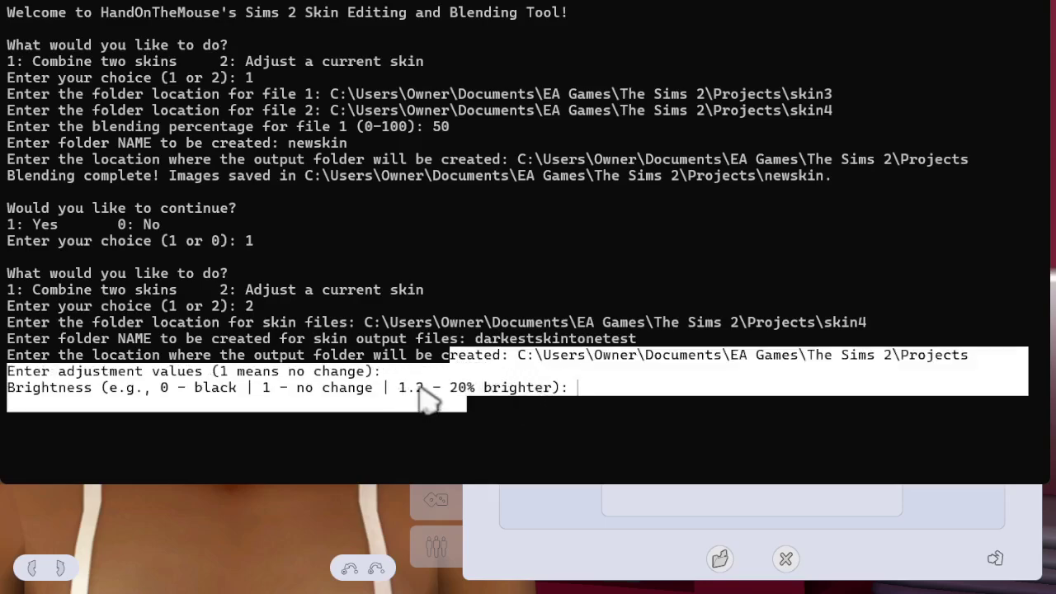
pyautogui.click(420, 393)
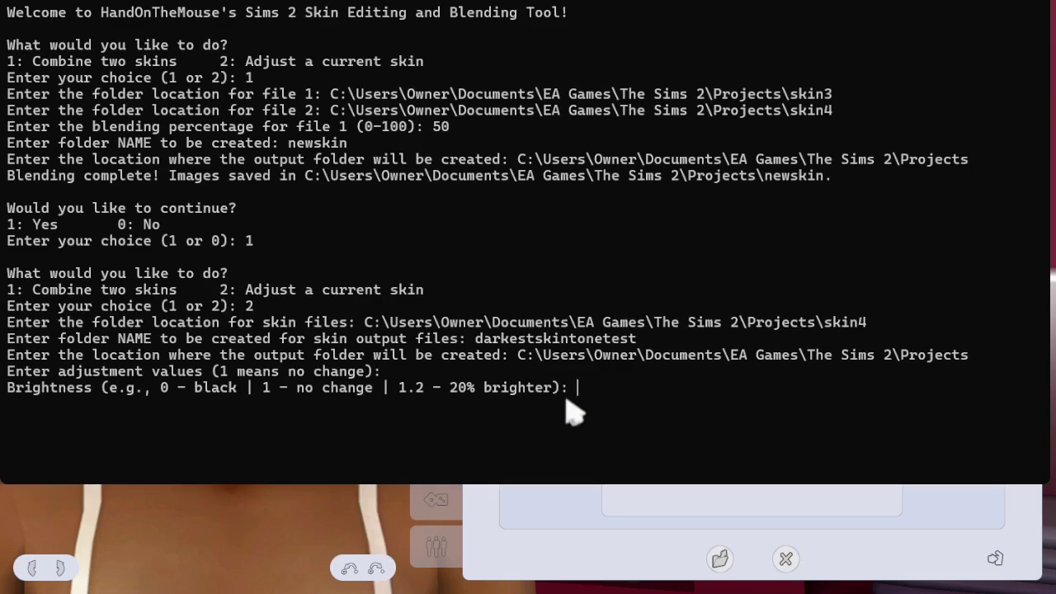
pyautogui.moveTo(444, 389); pyautogui.dragTo(579, 389)
pyautogui.click(625, 388)
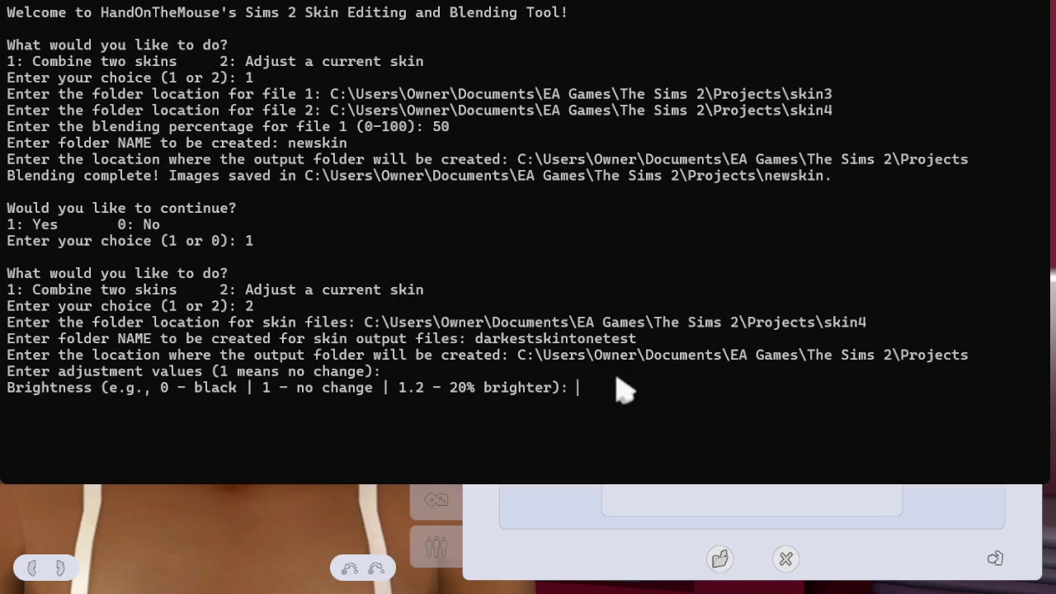
pyautogui.write('0.9')
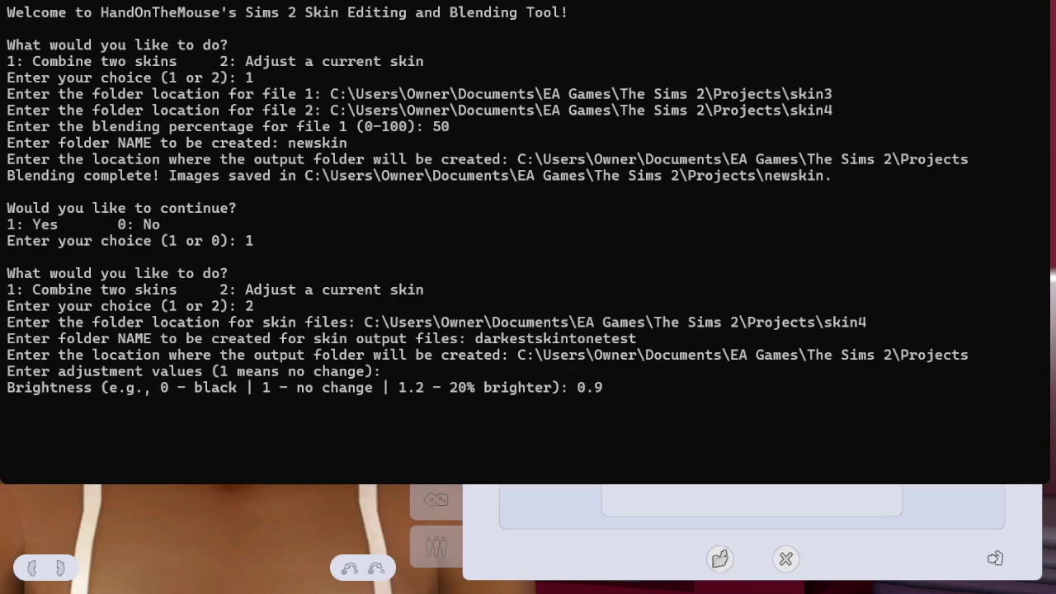
pyautogui.press('BackSpace')
pyautogui.press('BackSpace')
pyautogui.press('BackSpace')
pyautogui.write('0.9')
pyautogui.press('Return')
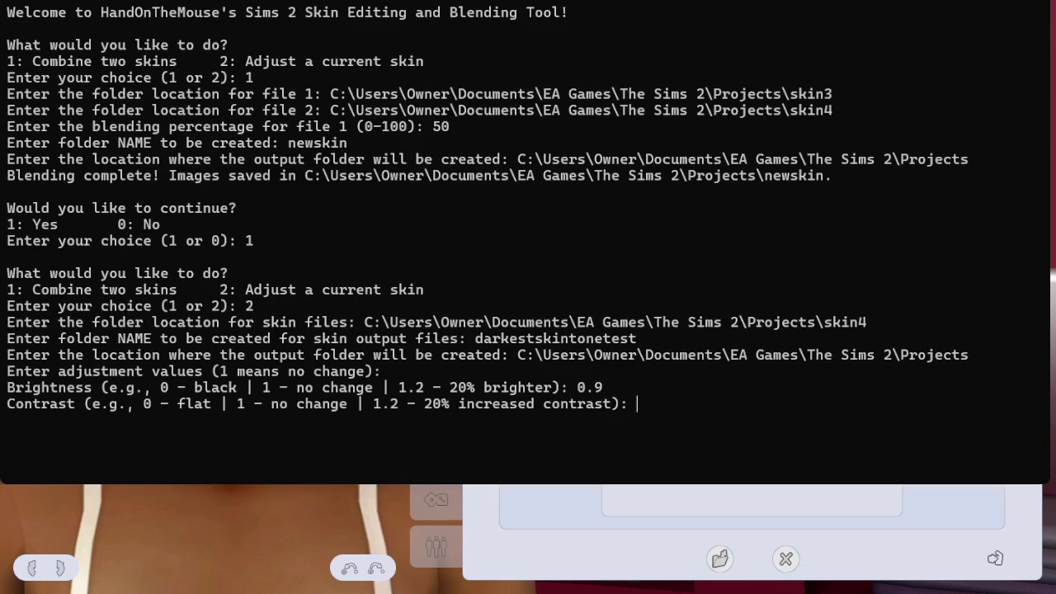
# - Set the contrast to 1.1, saturation to 1 and hue change to 0 to process the skin images
pyautogui.write('1.1')
pyautogui.press('Return')
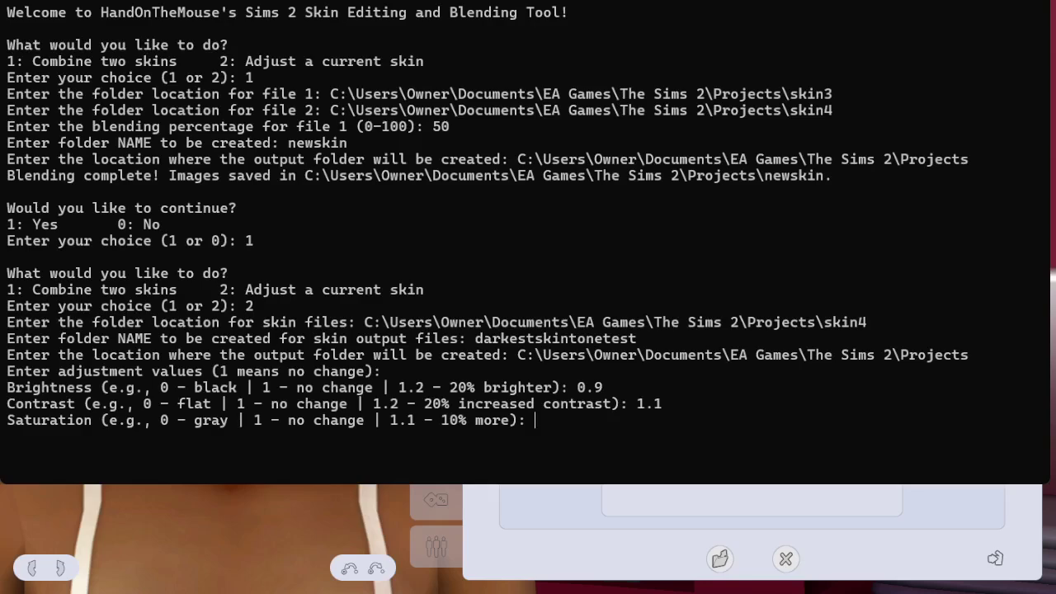
pyautogui.write('1')
pyautogui.press('Return')
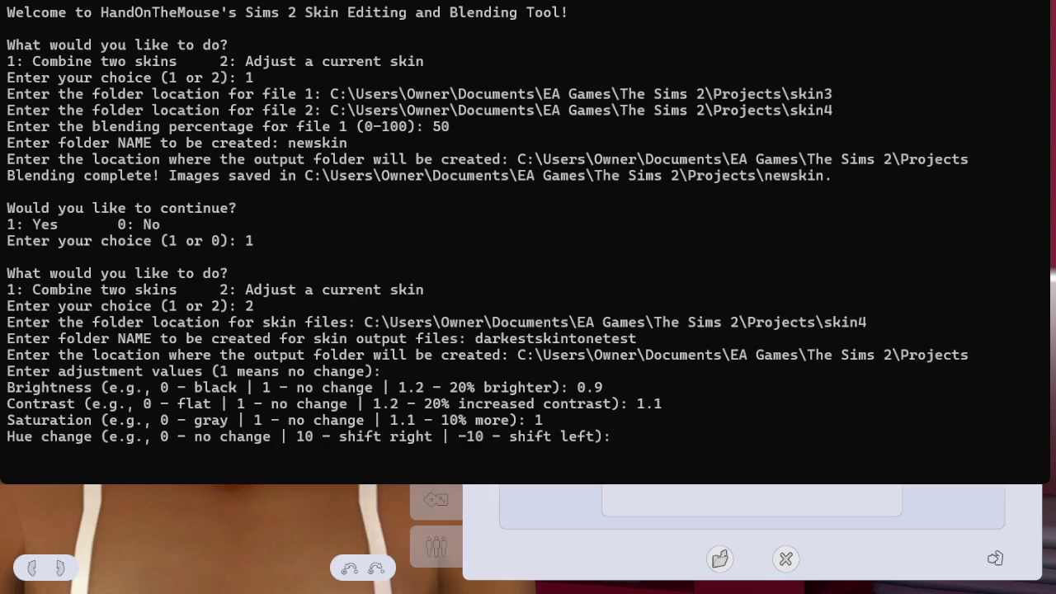
pyautogui.write('0')
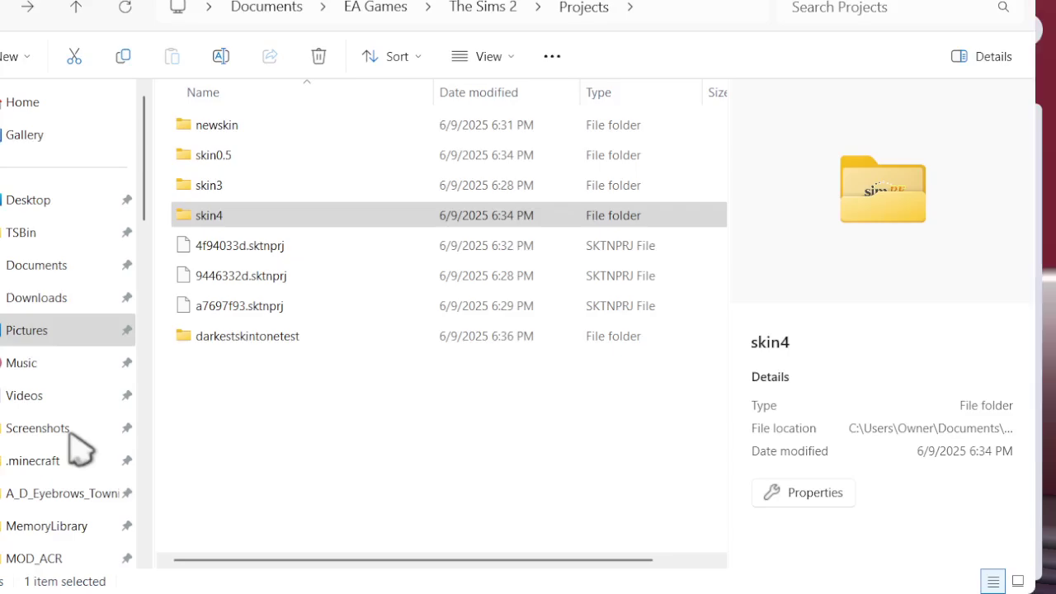
# - Copy all darkestskintonetest images over those in the skin0.5 folder, and load the skin0.5 project in Body Shop
pyautogui.doubleClick(402, 337)
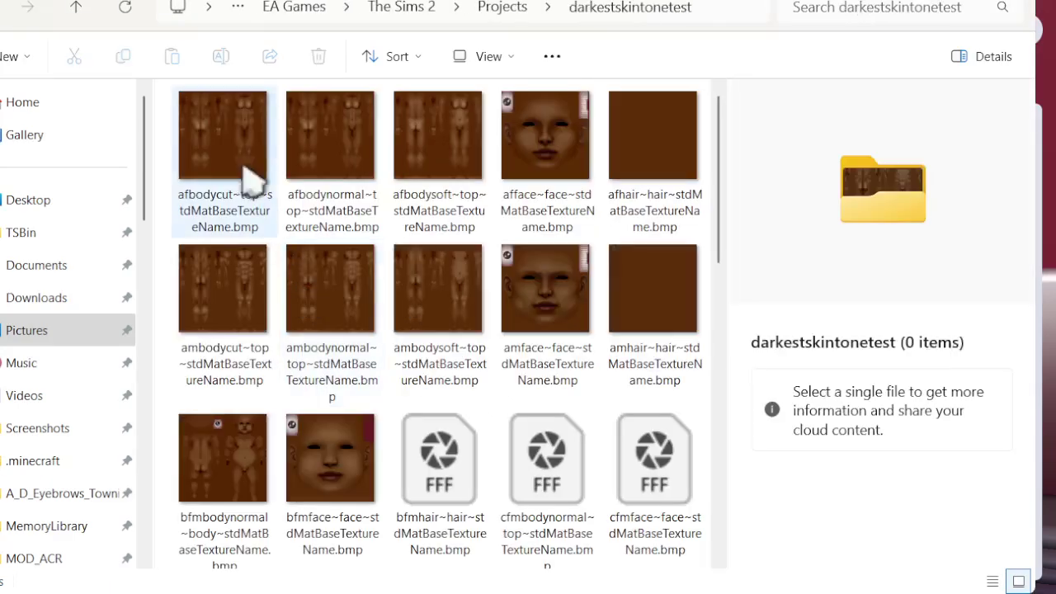
pyautogui.hotkey('ctrl', 'a')
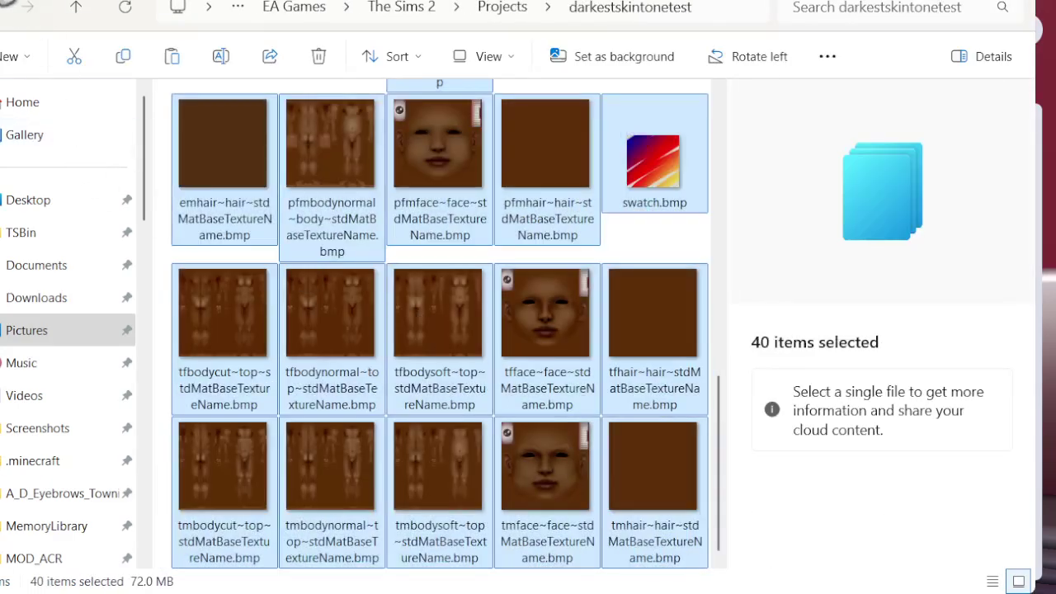
pyautogui.hotkey('ctrl', 'shift', '6')
pyautogui.hotkey('alt', 'Left')
pyautogui.doubleClick(290, 183)
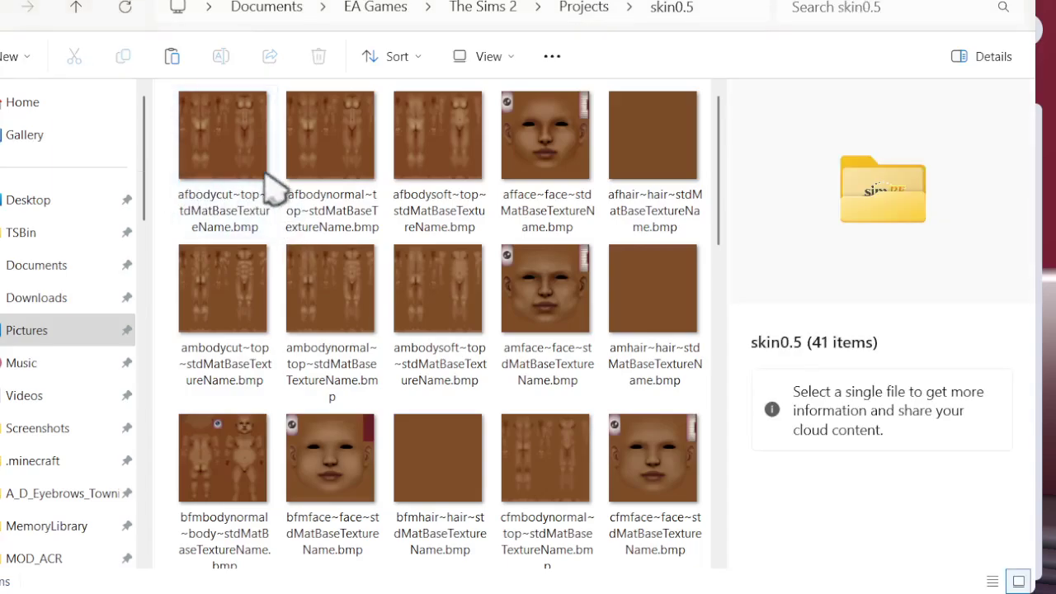
pyautogui.hotkey('ctrl', 'a')
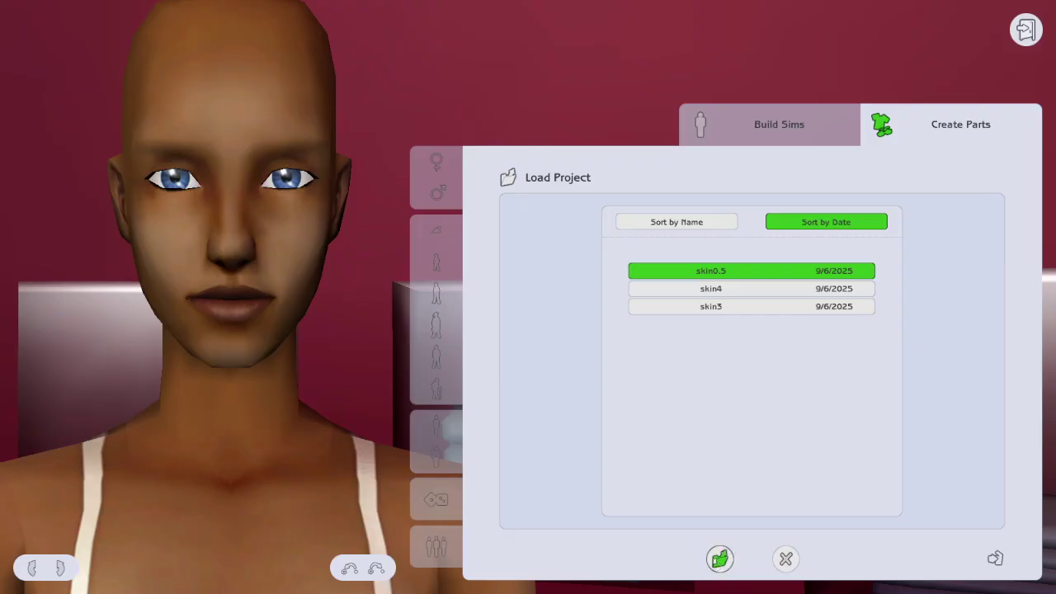
pyautogui.click(720, 559)
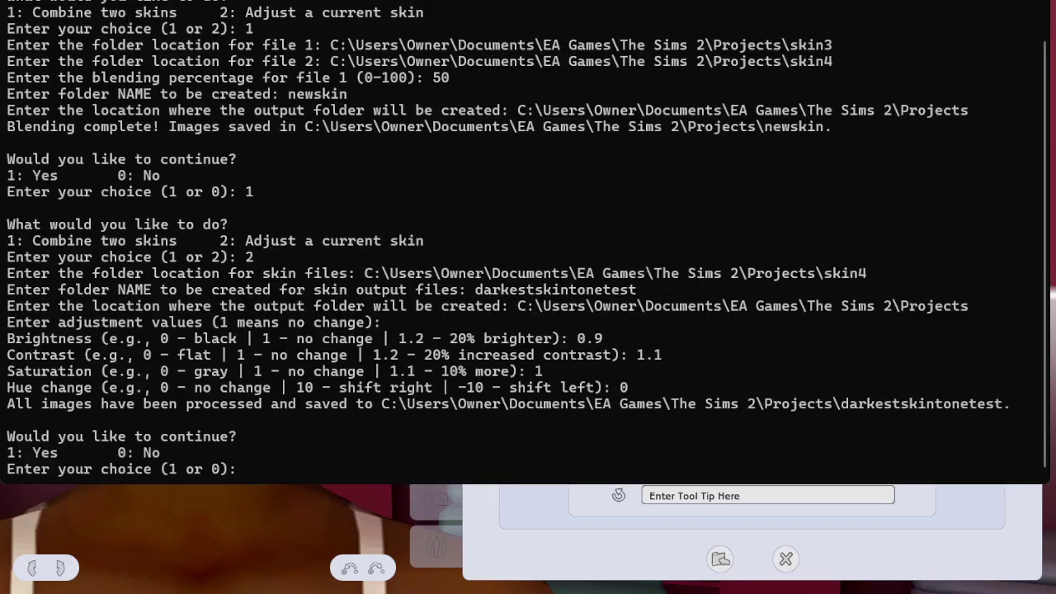
# - Continue in the skin tool with option 2, adjusting a current skin, and copy the skin0.5 folder's path as the source
pyautogui.write('1')
pyautogui.press('Return')
pyautogui.write('2')
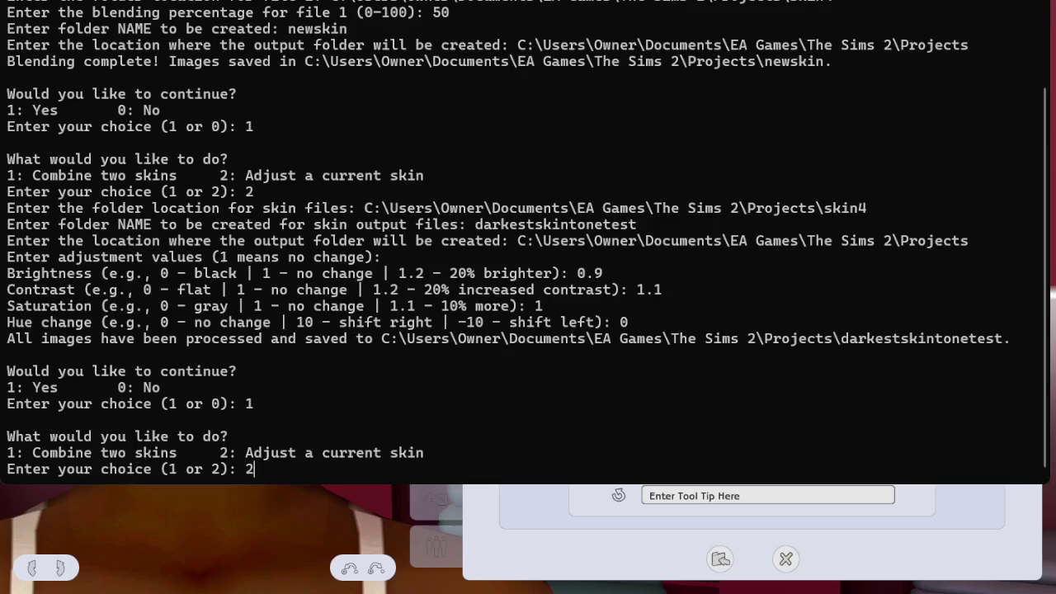
pyautogui.press('Return')
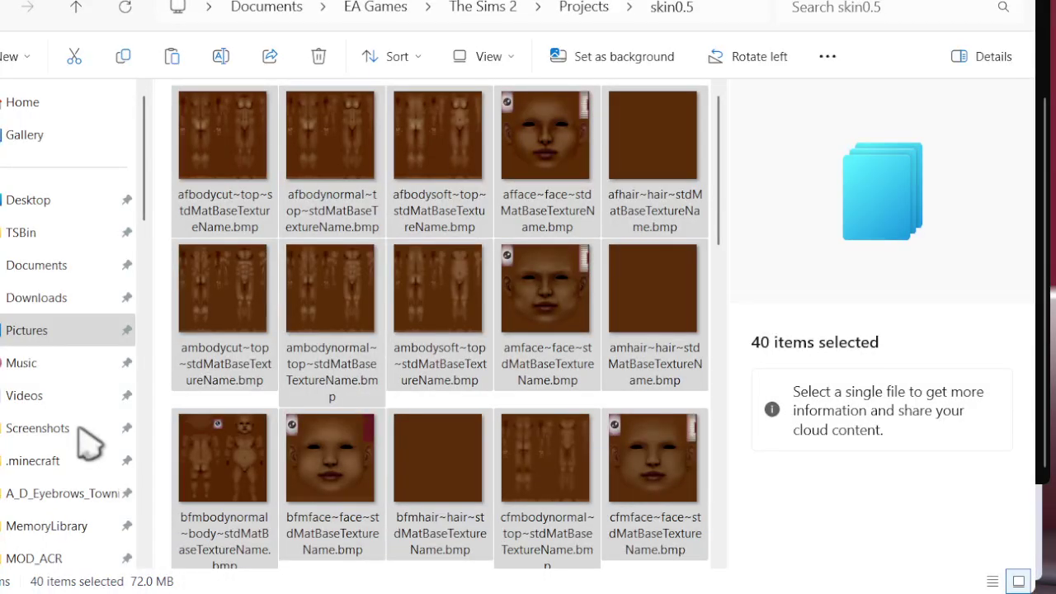
pyautogui.click(737, 18)
pyautogui.press('Escape')
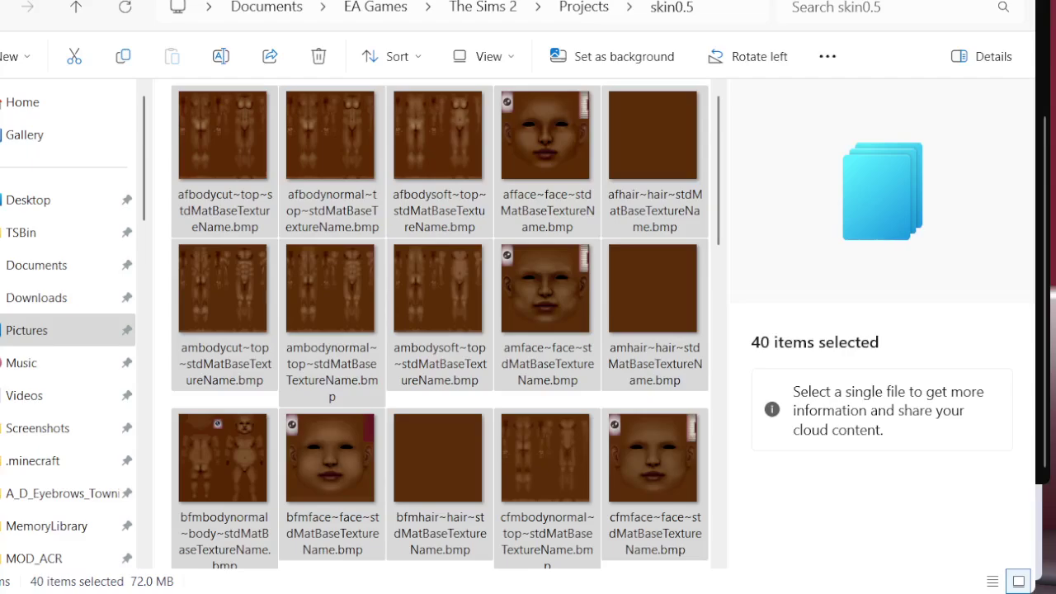
# - Go up to the Projects folder and copy its path for the skintonefinal output location
pyautogui.click(587, 7)
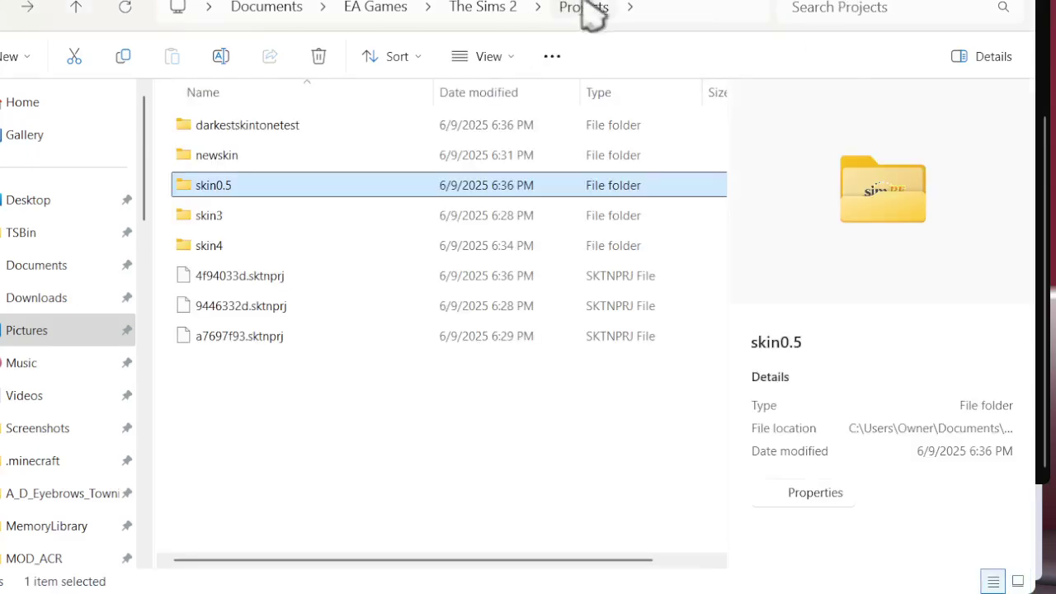
pyautogui.click(697, 11)
pyautogui.hotkey('ctrl', 'c')
pyautogui.press('Escape')
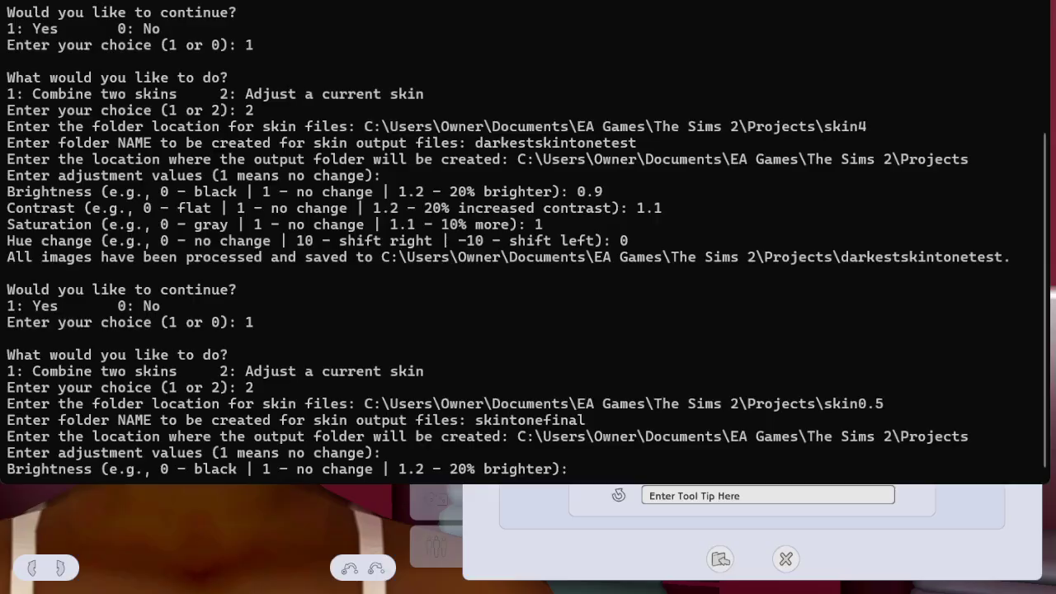
# - Enlarge the tool's console text and highlight the "Would you like to continue?" question with its answer
pyautogui.scroll(1, 528, 248)
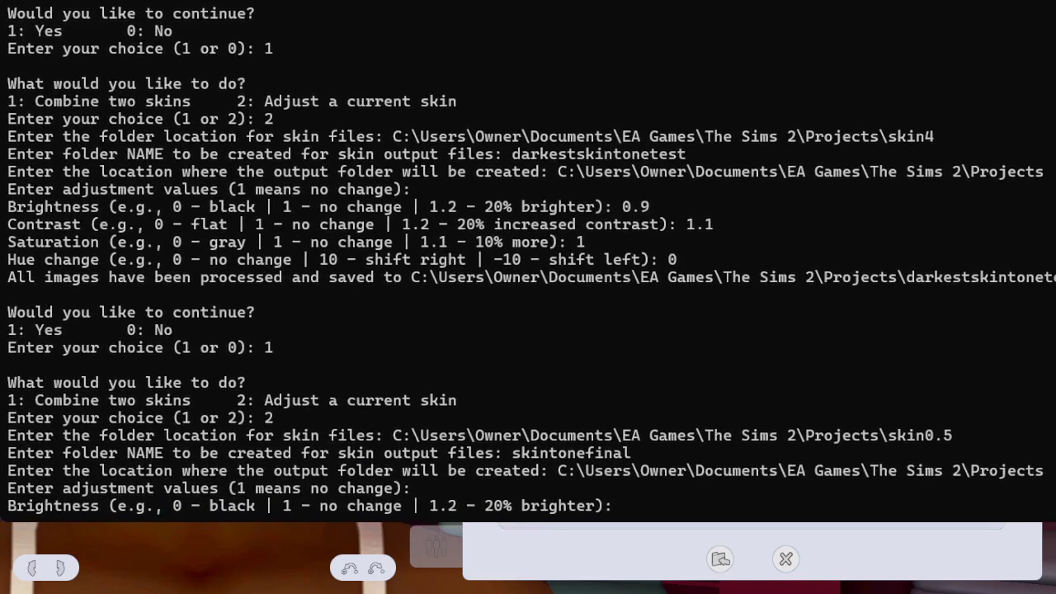
pyautogui.moveTo(10, 307); pyautogui.dragTo(283, 365)
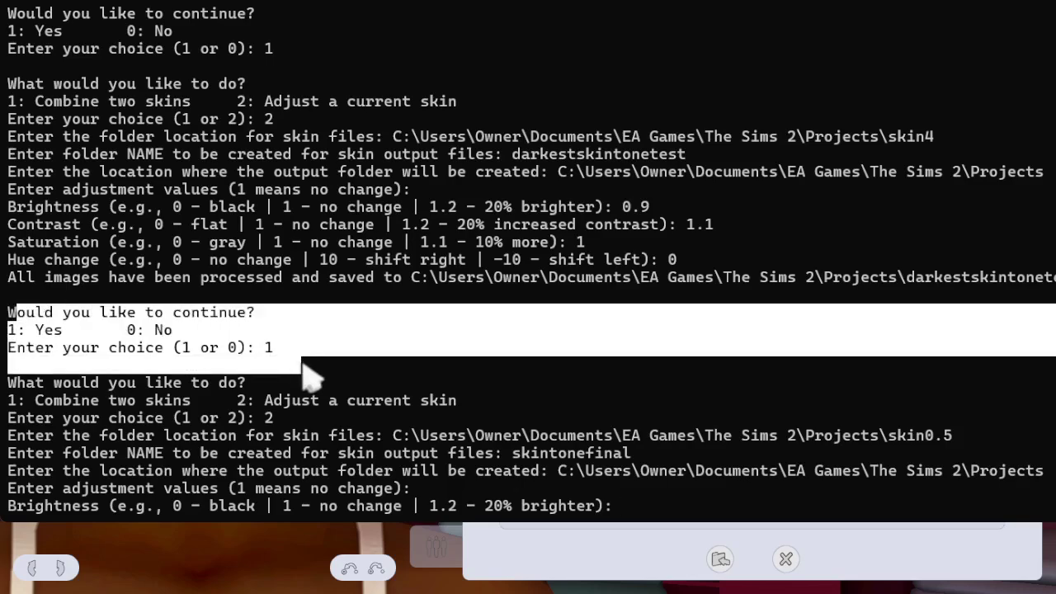
# - Highlight the adjust-skin choices, the skin0.5 source folder, the skintonefinal output name and the Projects location in the console
pyautogui.click(93, 401)
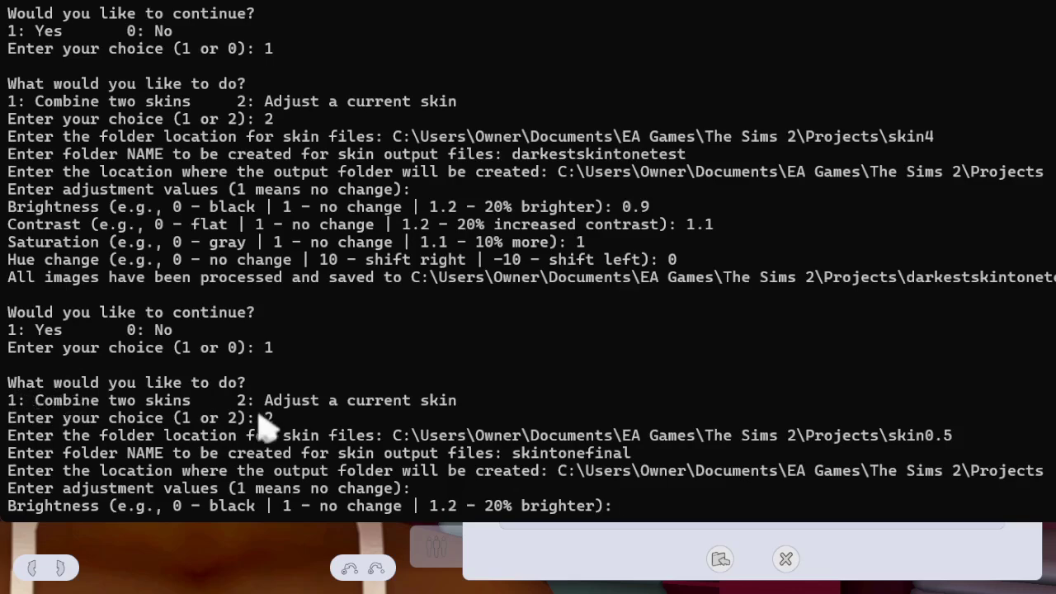
pyautogui.moveTo(260, 420); pyautogui.dragTo(283, 431)
pyautogui.moveTo(340, 382); pyautogui.dragTo(466, 404)
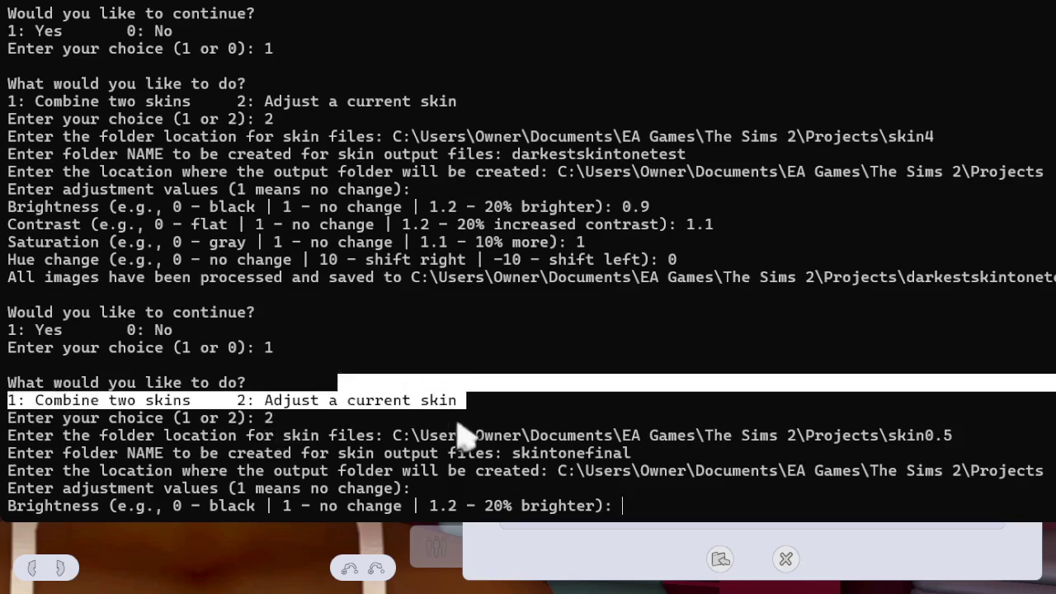
pyautogui.moveTo(891, 435); pyautogui.dragTo(1007, 436)
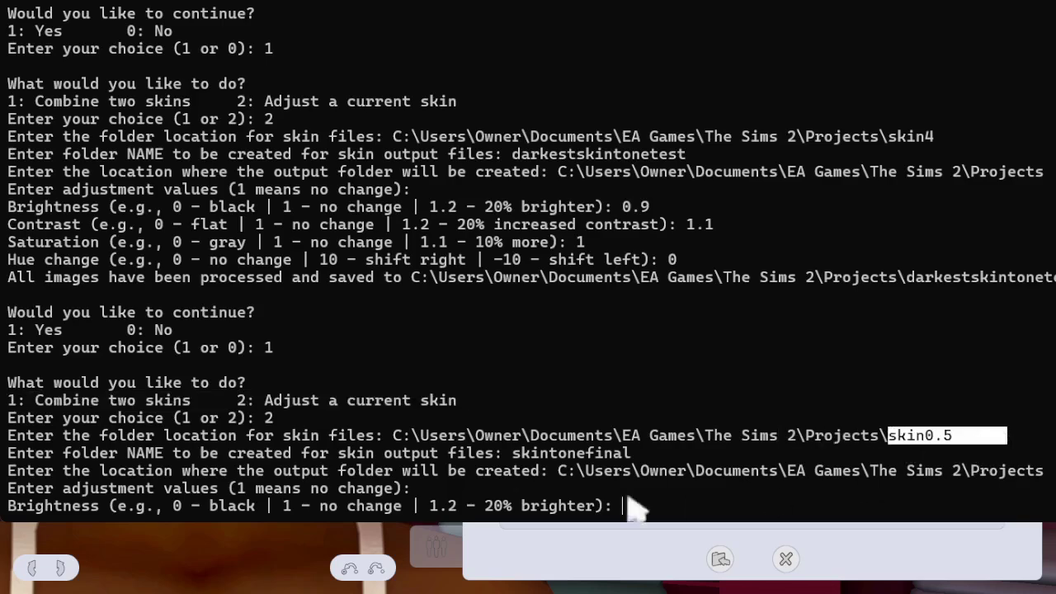
pyautogui.moveTo(642, 443)
pyautogui.mouseDown()
pyautogui.moveTo(509, 449)
pyautogui.moveTo(633, 462)
pyautogui.moveTo(640, 447)
pyautogui.mouseUp()
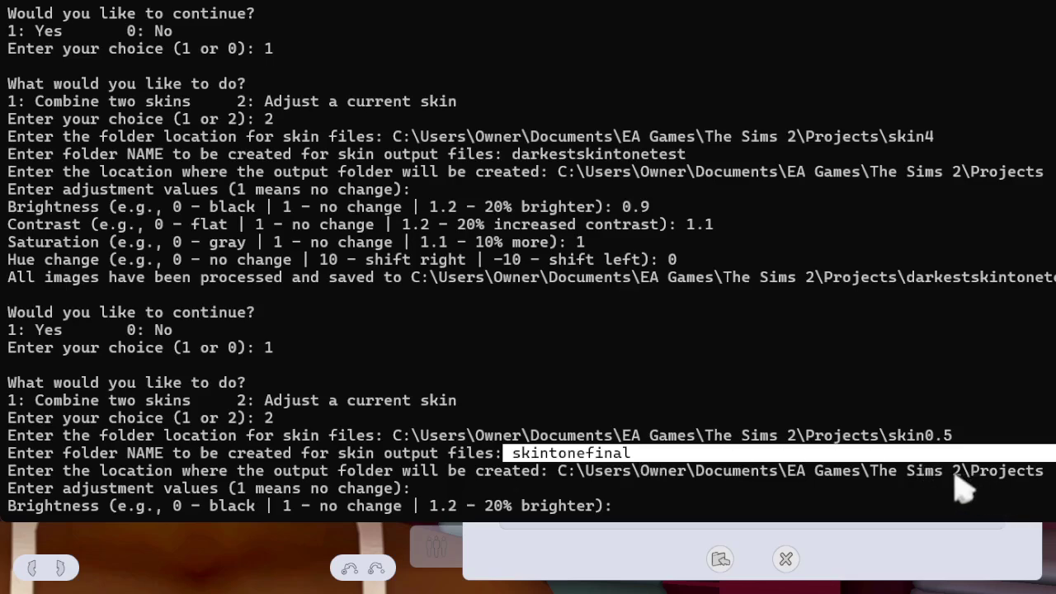
pyautogui.moveTo(102, 477); pyautogui.dragTo(378, 472)
pyautogui.moveTo(513, 455); pyautogui.dragTo(679, 459)
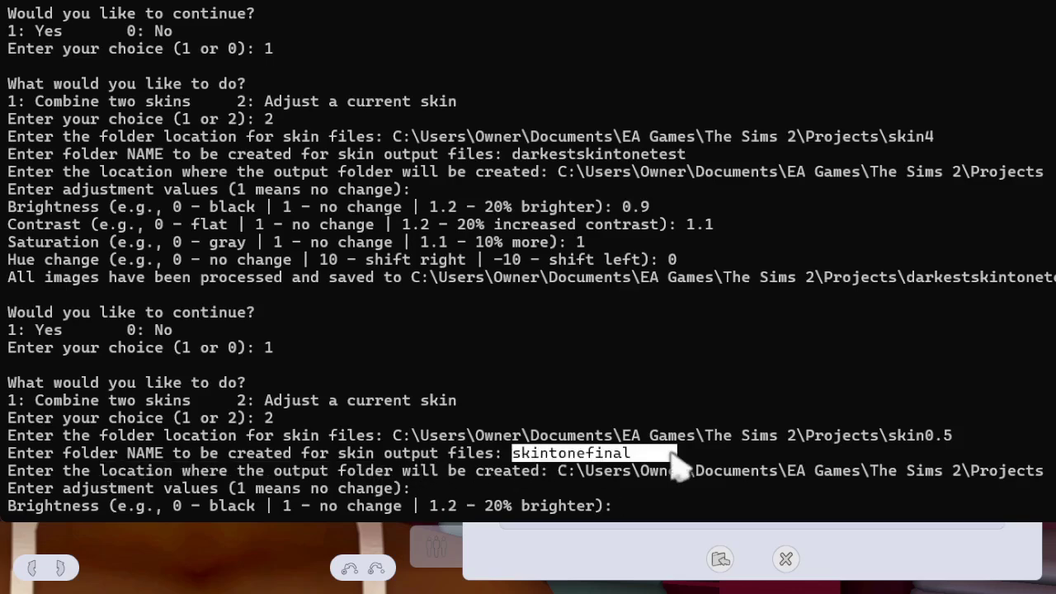
pyautogui.moveTo(1045, 472); pyautogui.dragTo(963, 474)
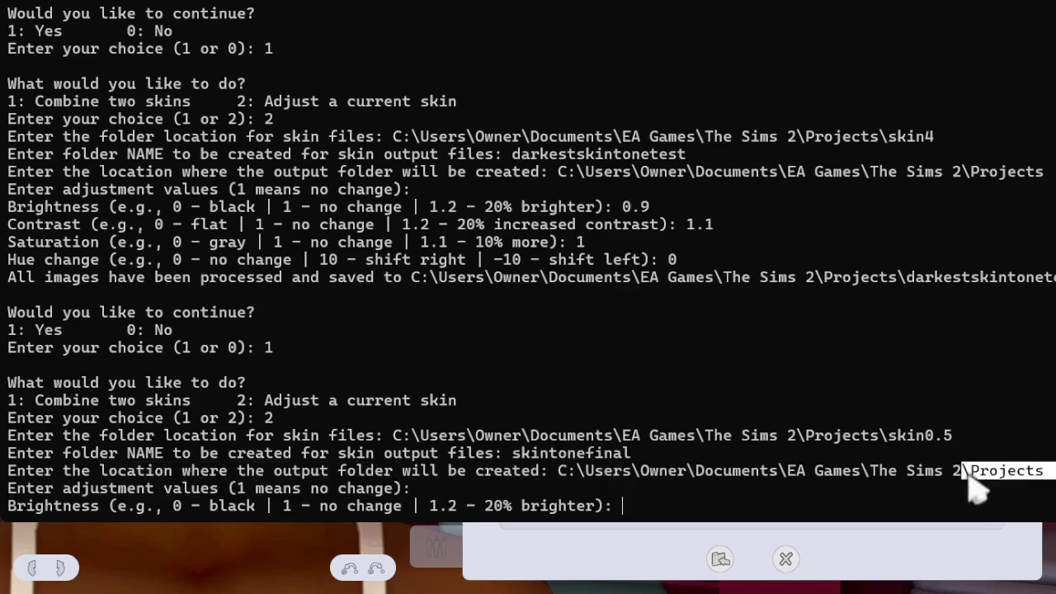
# - Process the skintonefinal images with brightness 1, contrast 1, saturation 1 and hue change 2
pyautogui.click(624, 505)
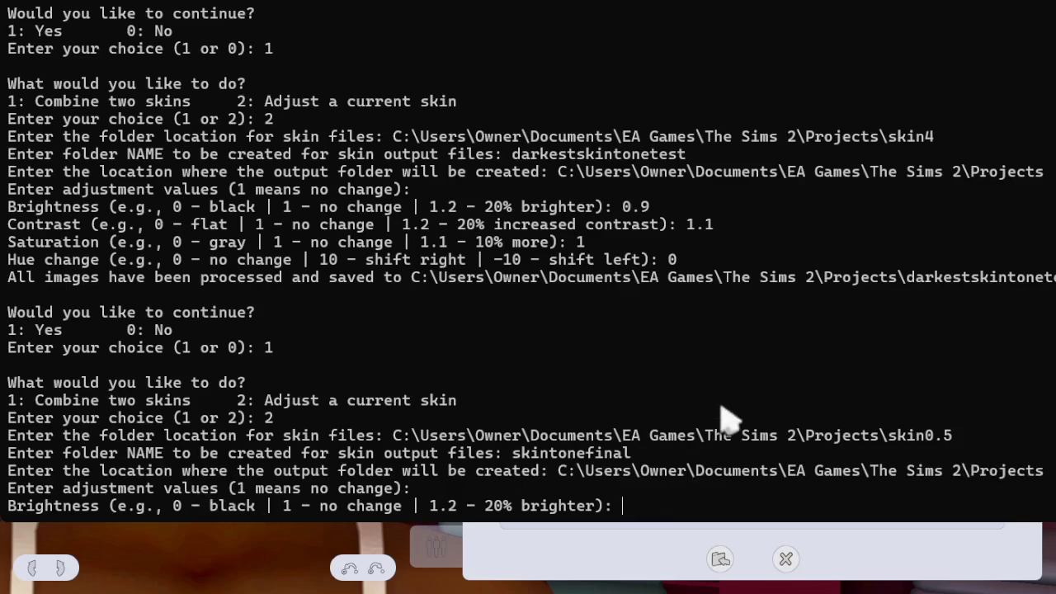
pyautogui.write('1')
pyautogui.press('Return')
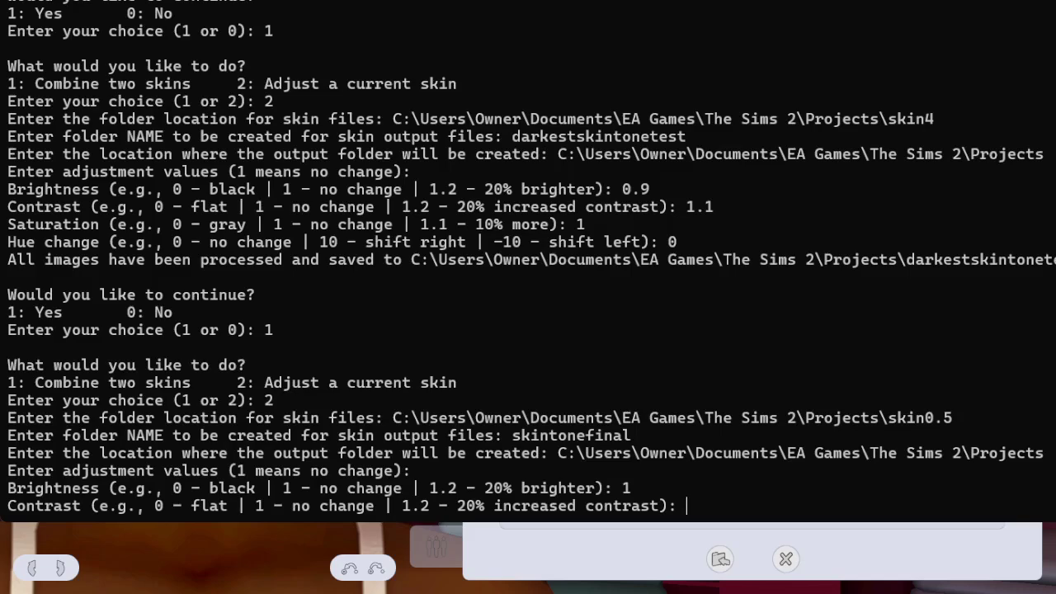
pyautogui.write('1')
pyautogui.press('Return')
pyautogui.write('1.1 - 10% more): 1')
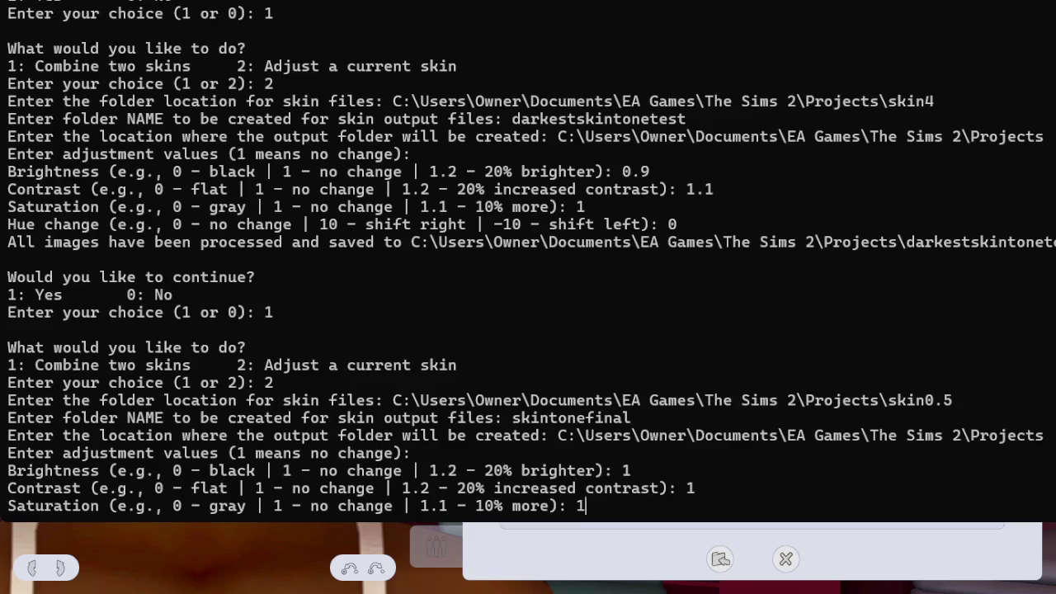
pyautogui.press('Return')
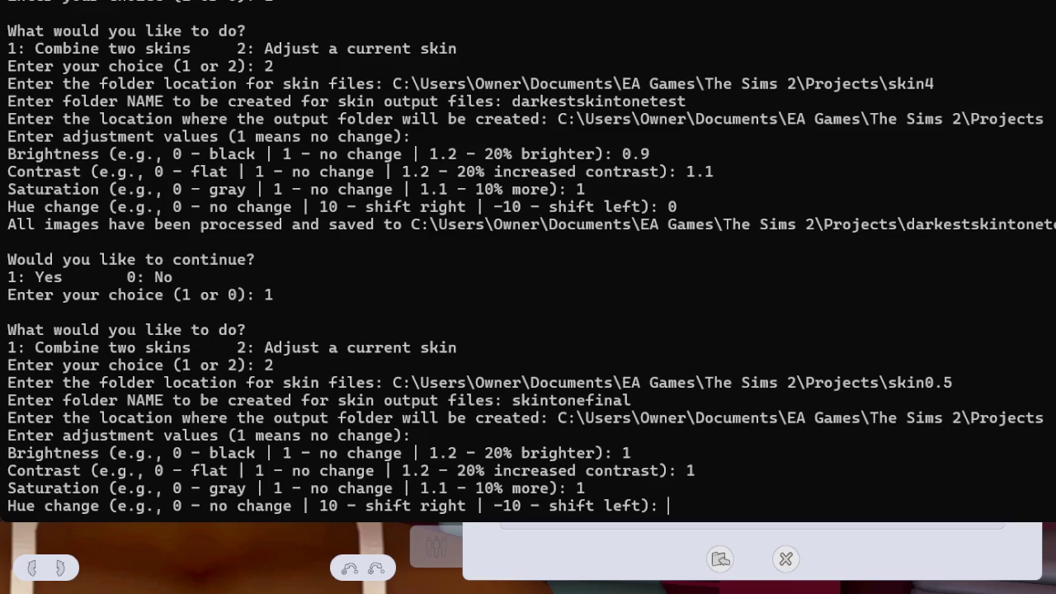
pyautogui.write('2')
pyautogui.press('Return')
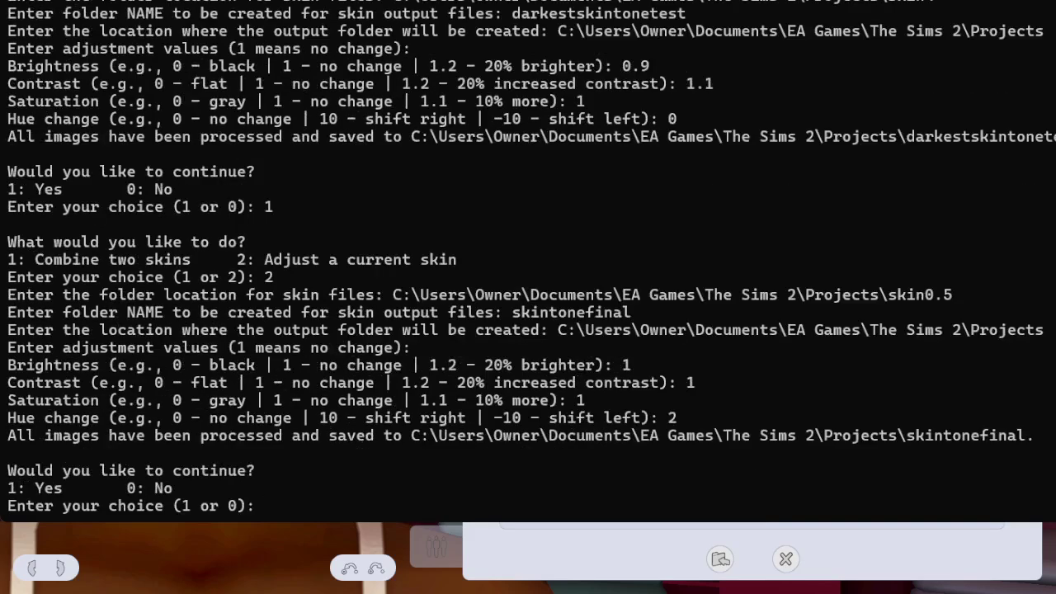
# - Copy all images from the skintonefinal folder over those in the skin0.5 folder
pyautogui.hotkey('alt', 'Tab')
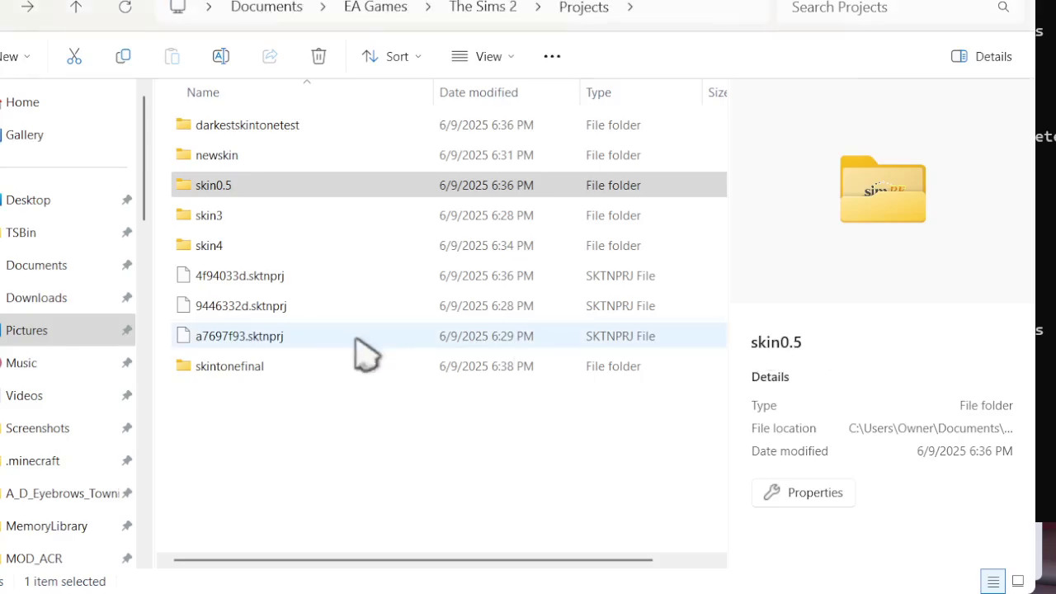
pyautogui.doubleClick(262, 369)
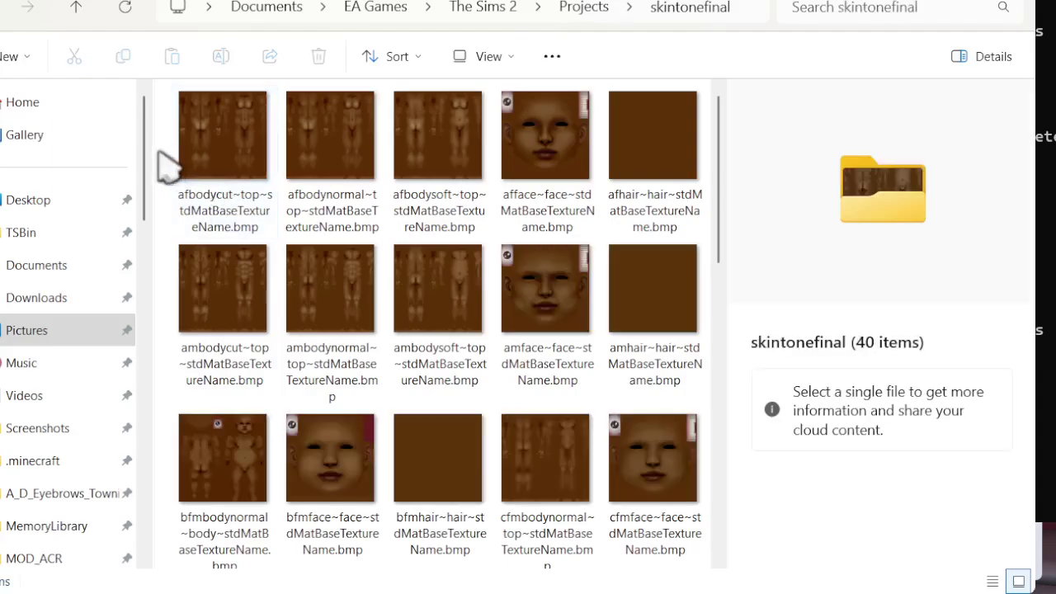
pyautogui.moveTo(169, 161); pyautogui.dragTo(330, 530)
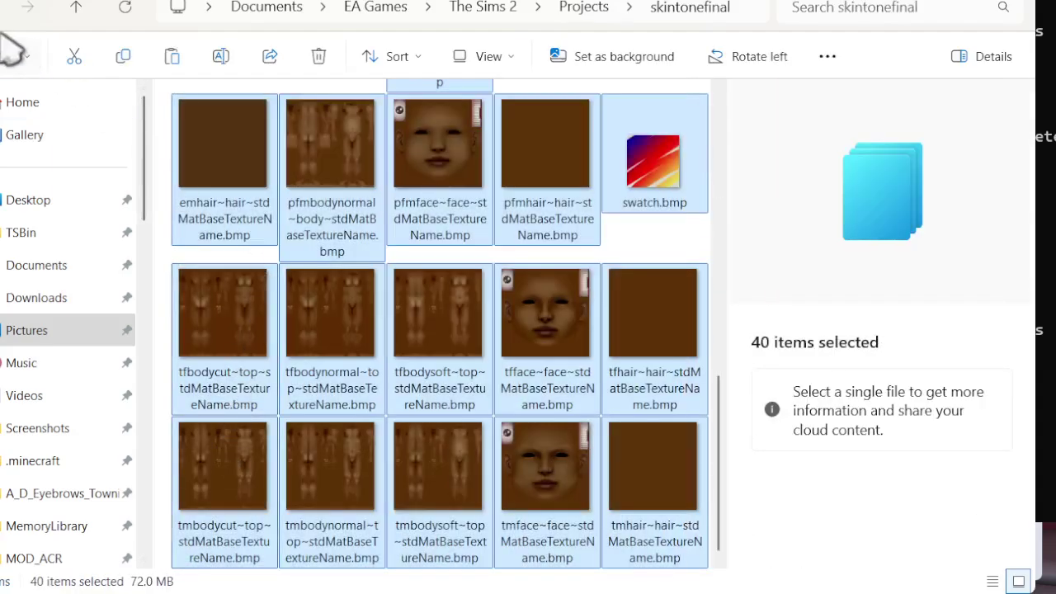
pyautogui.click(12, 11)
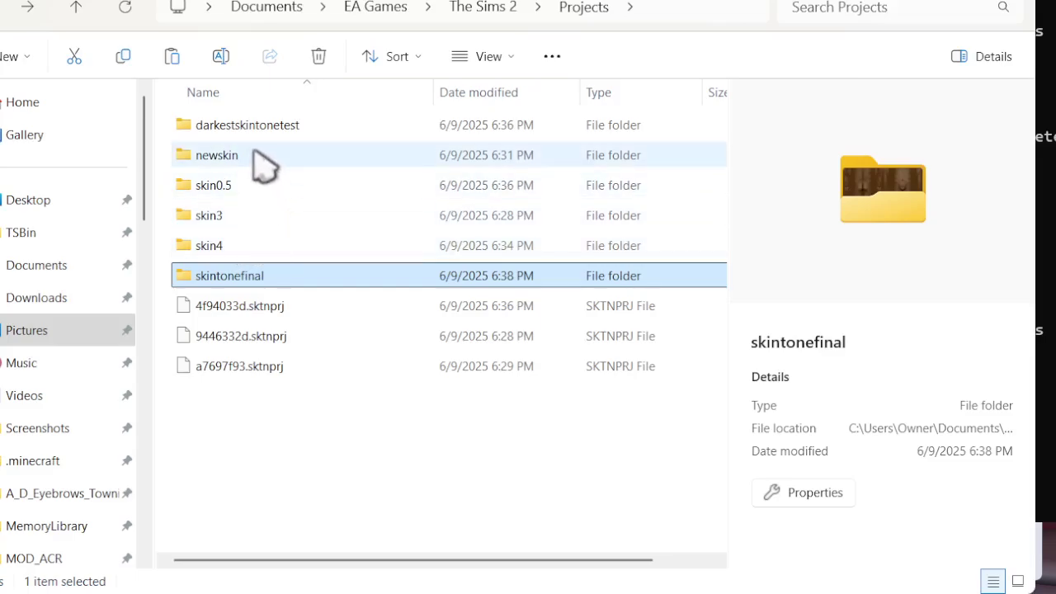
pyautogui.doubleClick(257, 197)
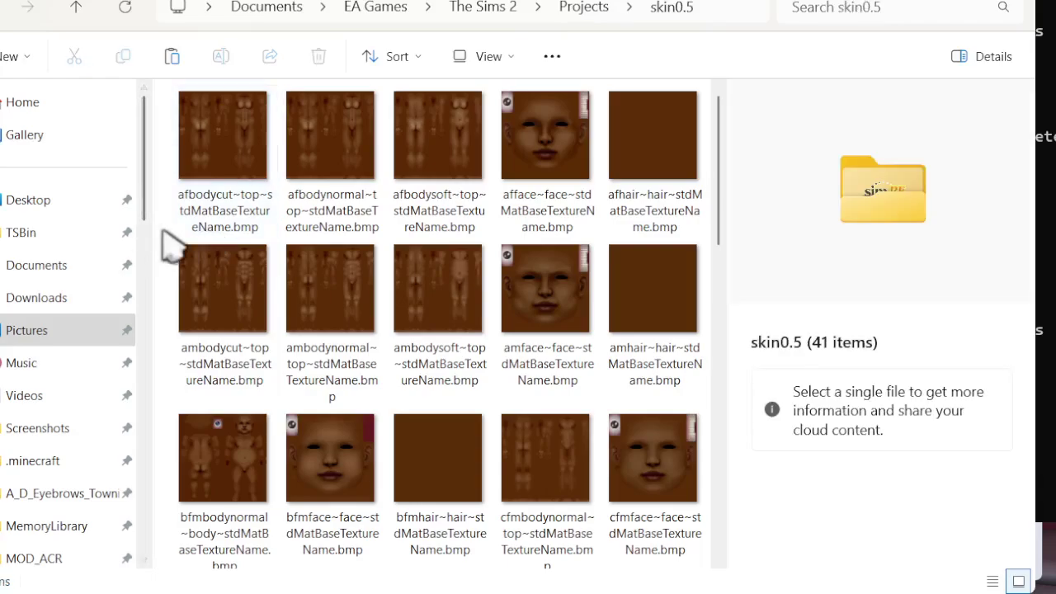
pyautogui.hotkey('ctrl', 'a')
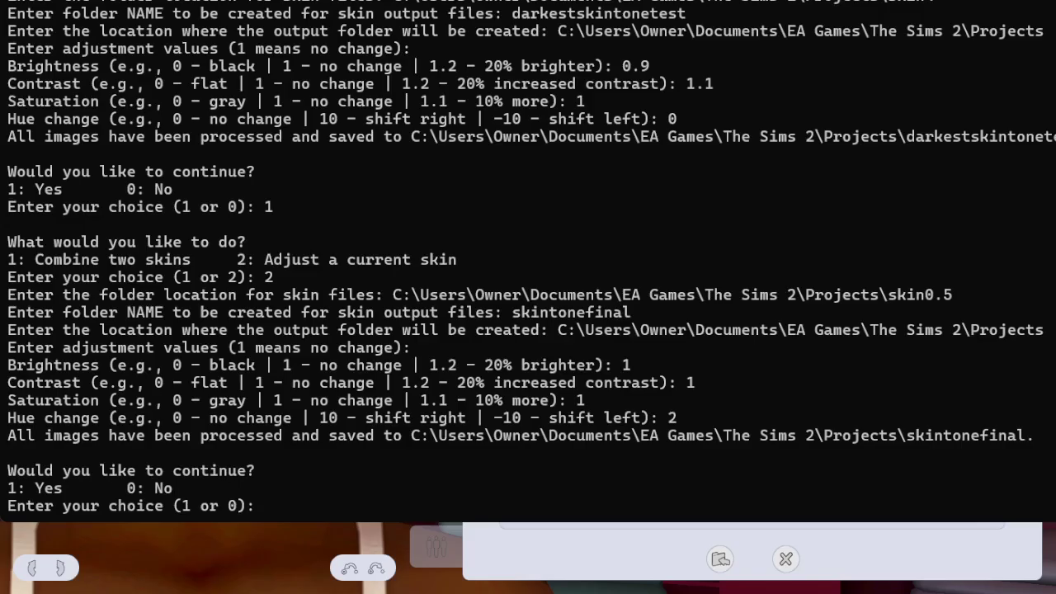
# - Switch to Body Shop, import the skin0.5 project into the game and acknowledge the completed import
pyautogui.hotkey('alt', 'Tab')
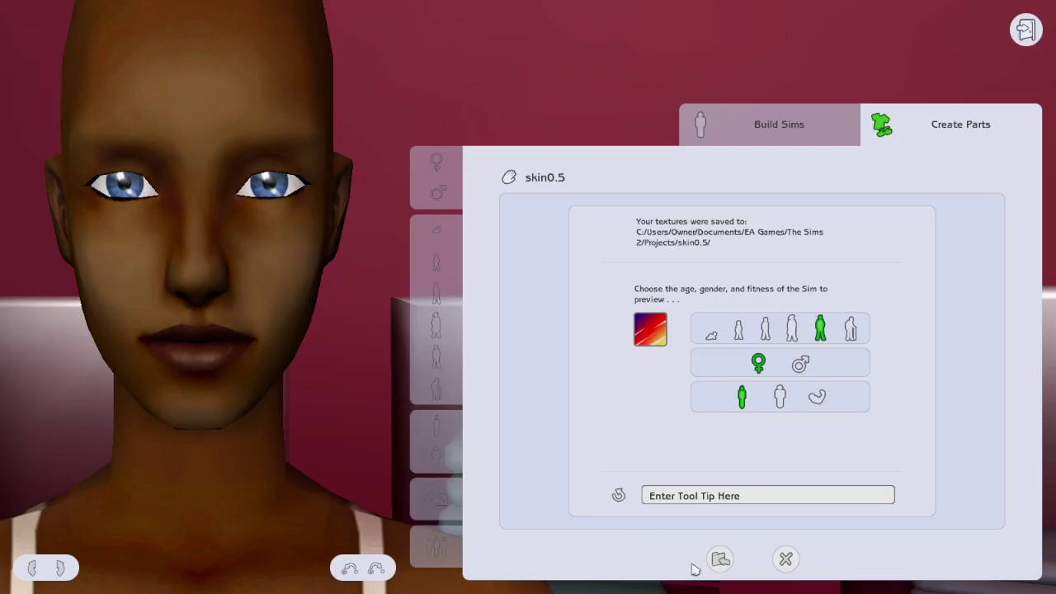
pyautogui.click(720, 560)
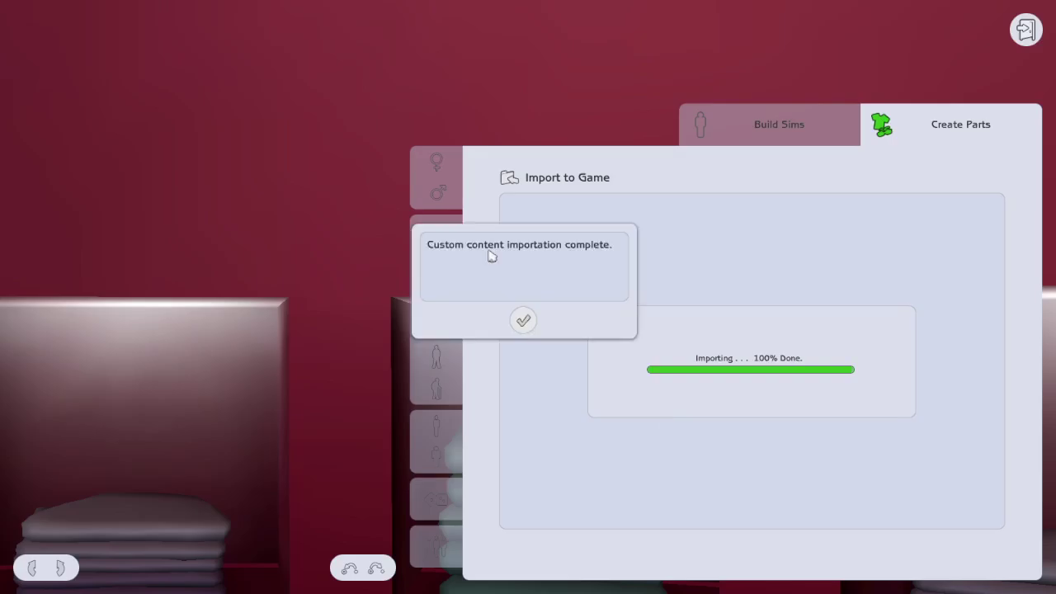
pyautogui.click(528, 320)
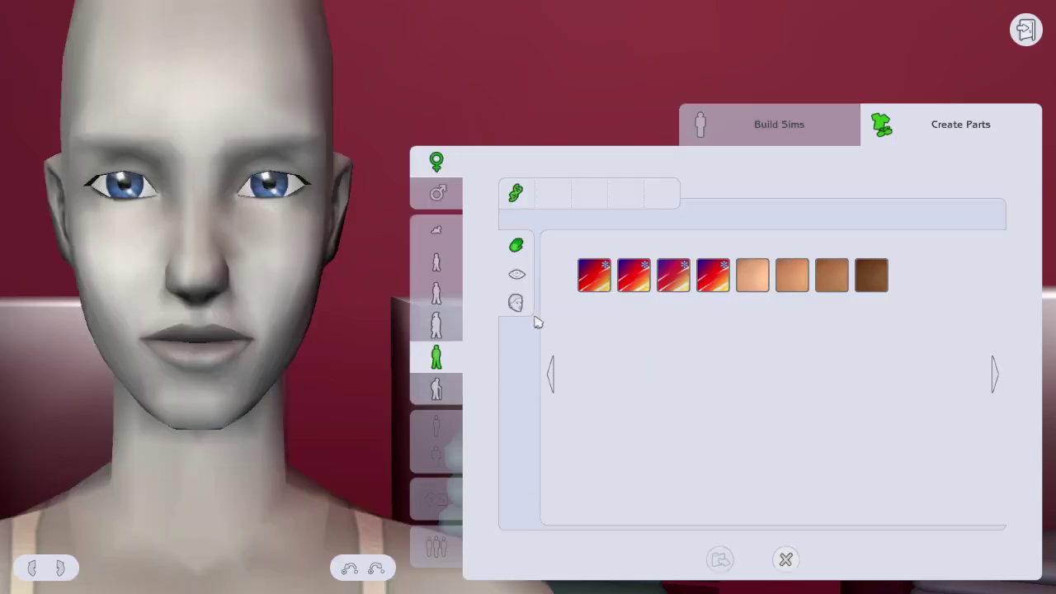
# - Compare the darkest default skin tone with the first custom skin tone by alternating them on the preview Sim
pyautogui.click(878, 287)
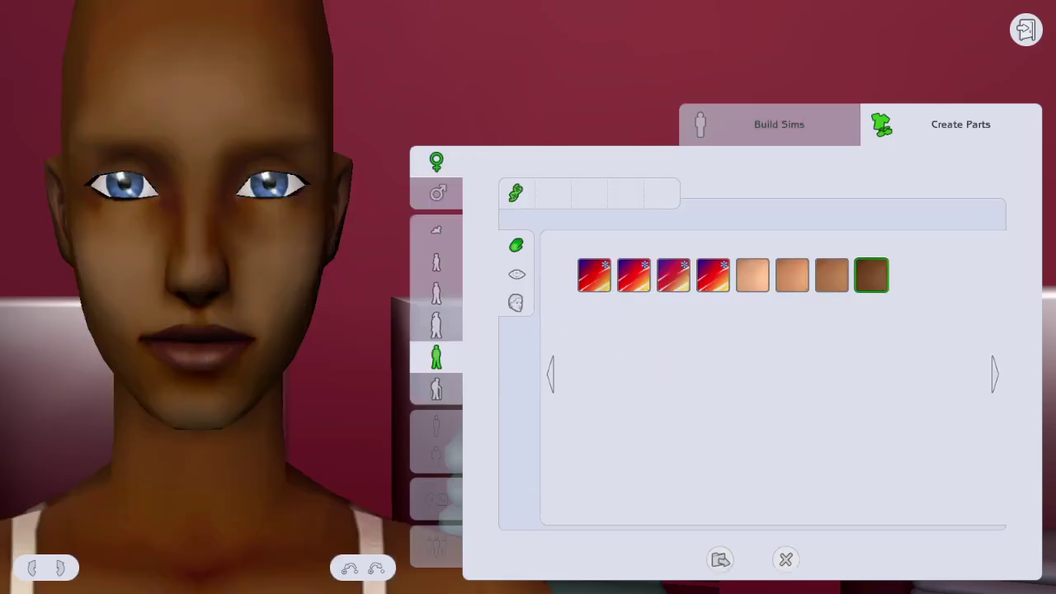
pyautogui.click(596, 283)
pyautogui.click(879, 282)
pyautogui.click(595, 283)
pyautogui.click(873, 280)
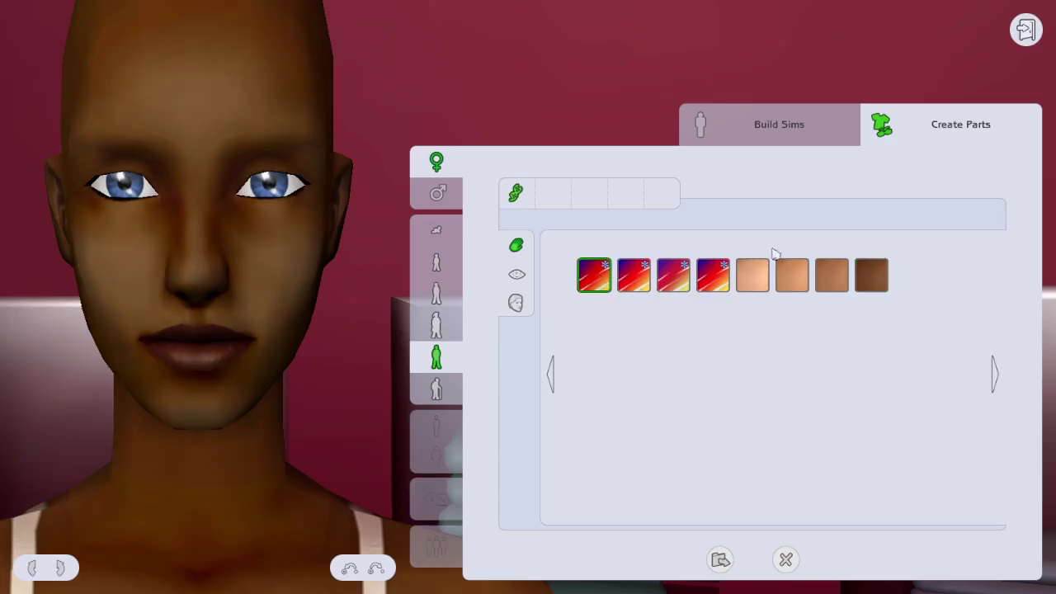
pyautogui.click(594, 275)
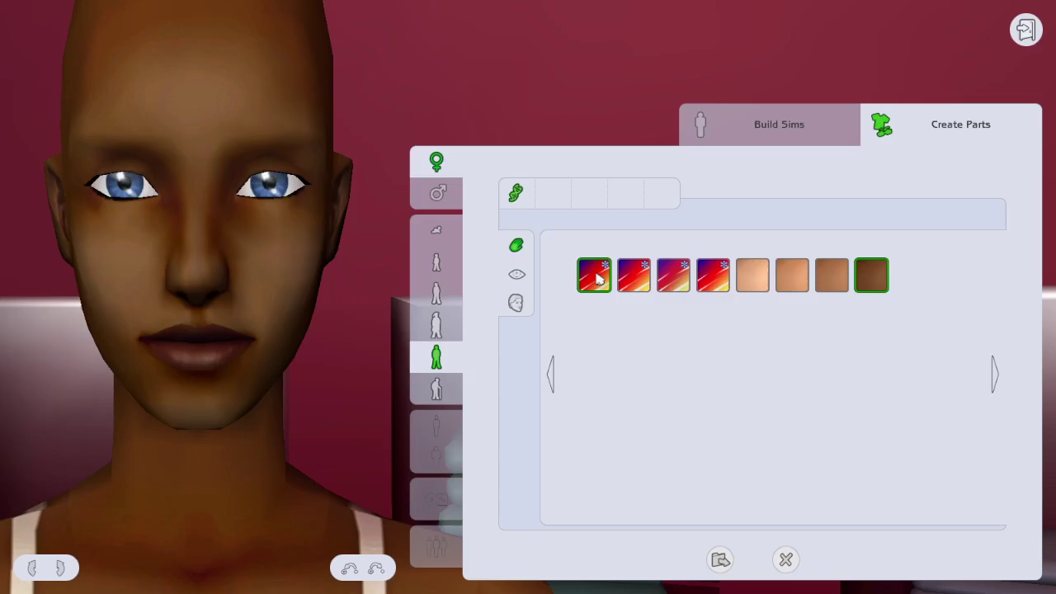
pyautogui.click(876, 279)
pyautogui.click(592, 277)
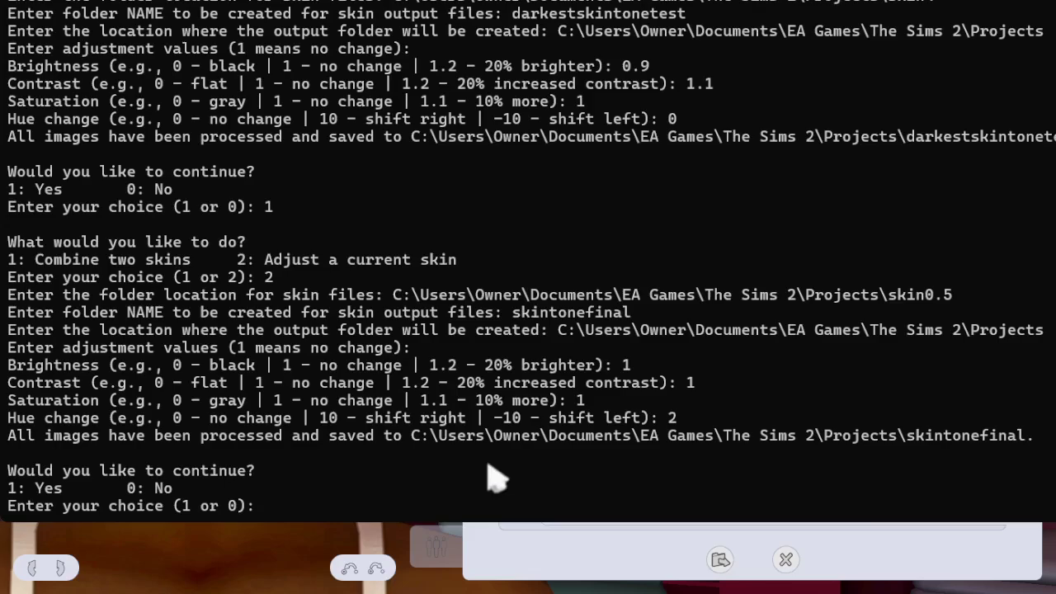
# - Review the skin tool's console history from the first blend to the last adjustment, highlighting the file 1 folder prompt
pyautogui.scroll(7, 495, 477)
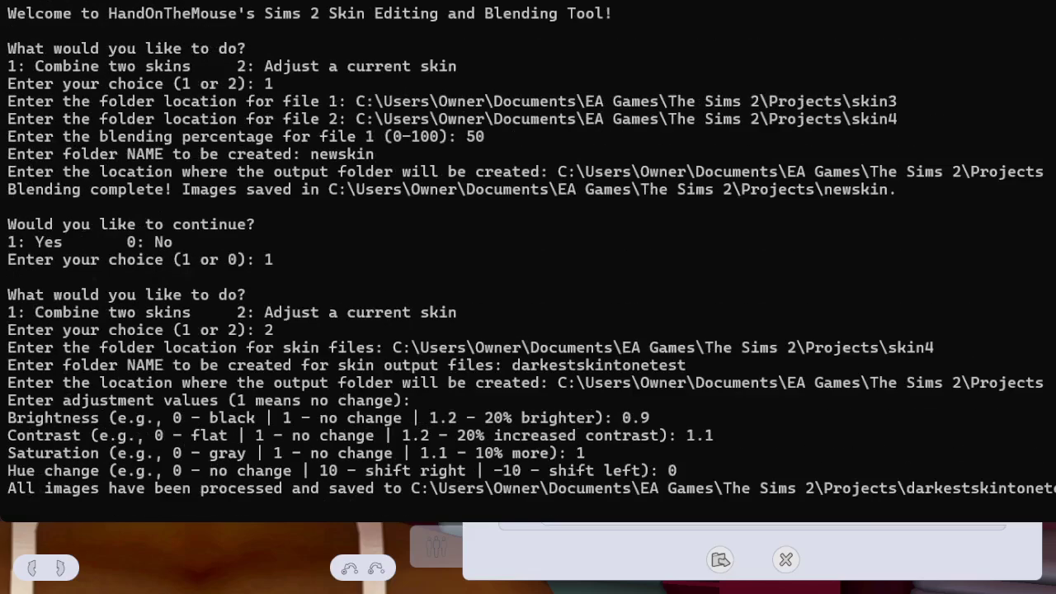
pyautogui.scroll(-7, 528, 257)
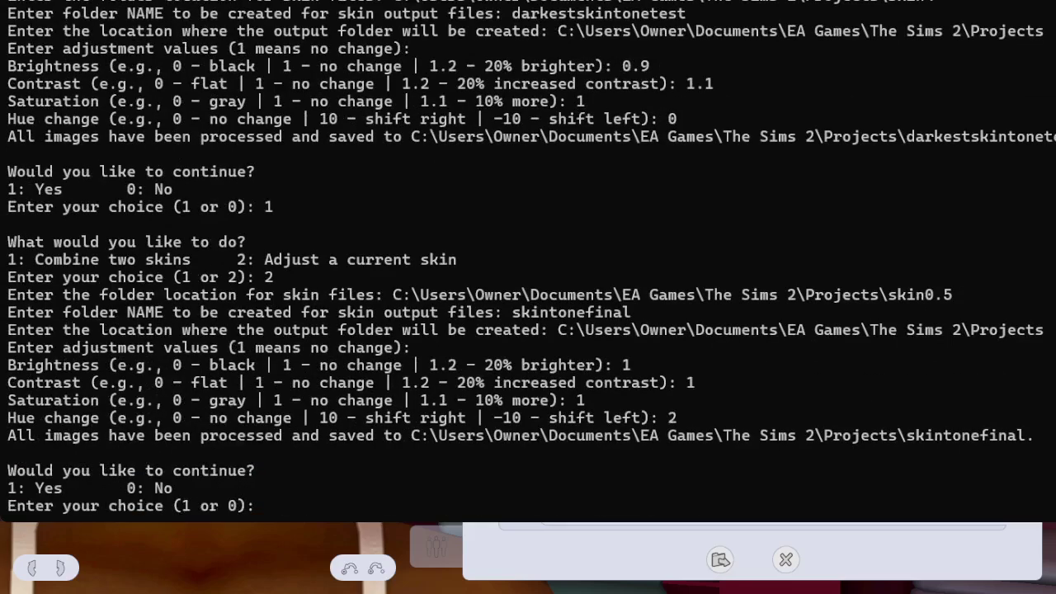
pyautogui.scroll(7, 528, 257)
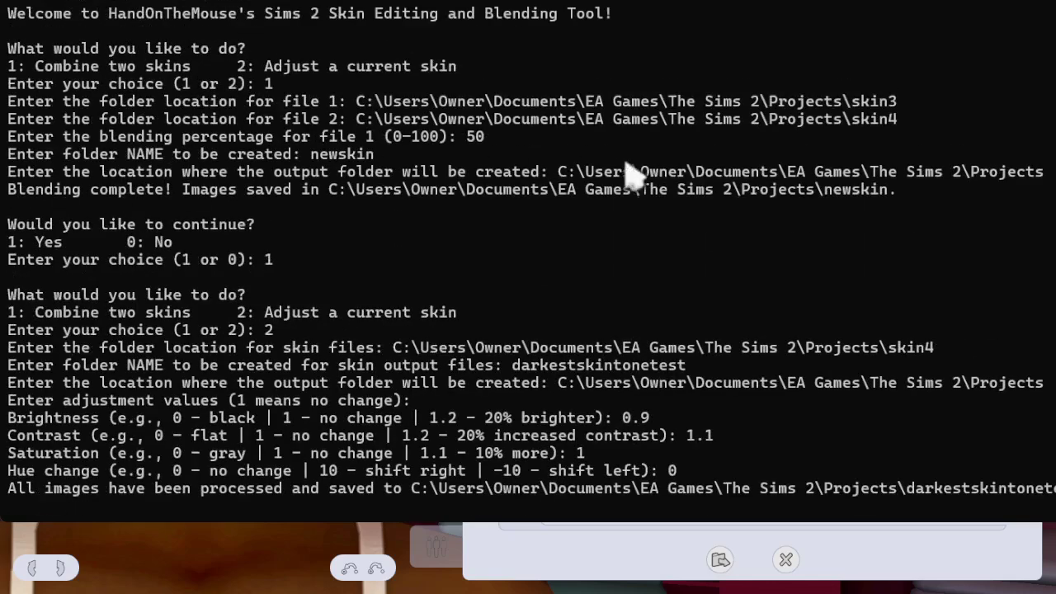
pyautogui.moveTo(108, 99); pyautogui.dragTo(322, 104)
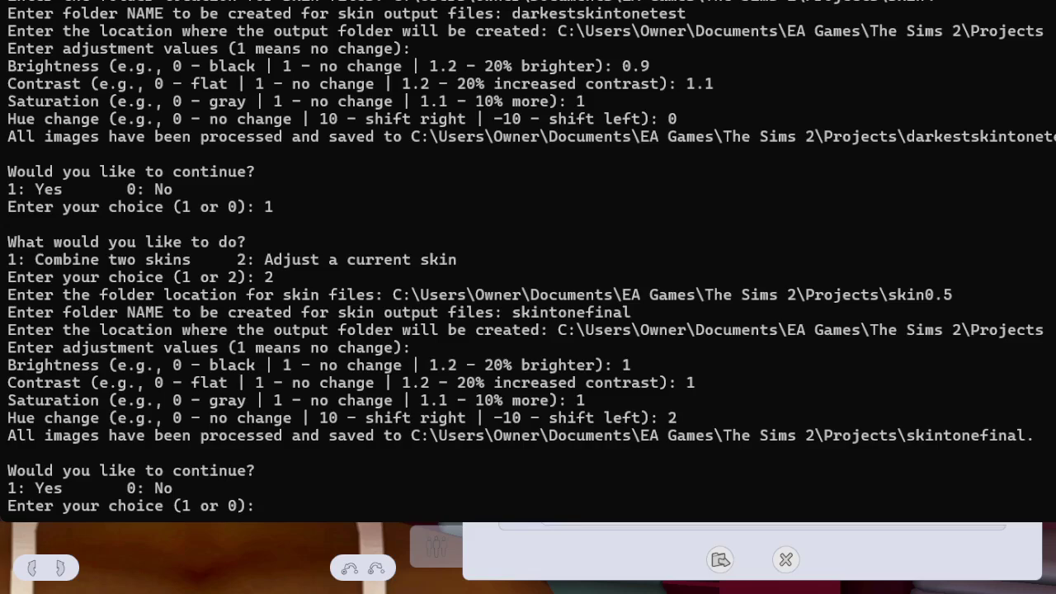
# - Open the SavedSims folder inside The Sims 2 folder and check the modified dates of the skin packages
pyautogui.hotkey('alt', 'Tab')
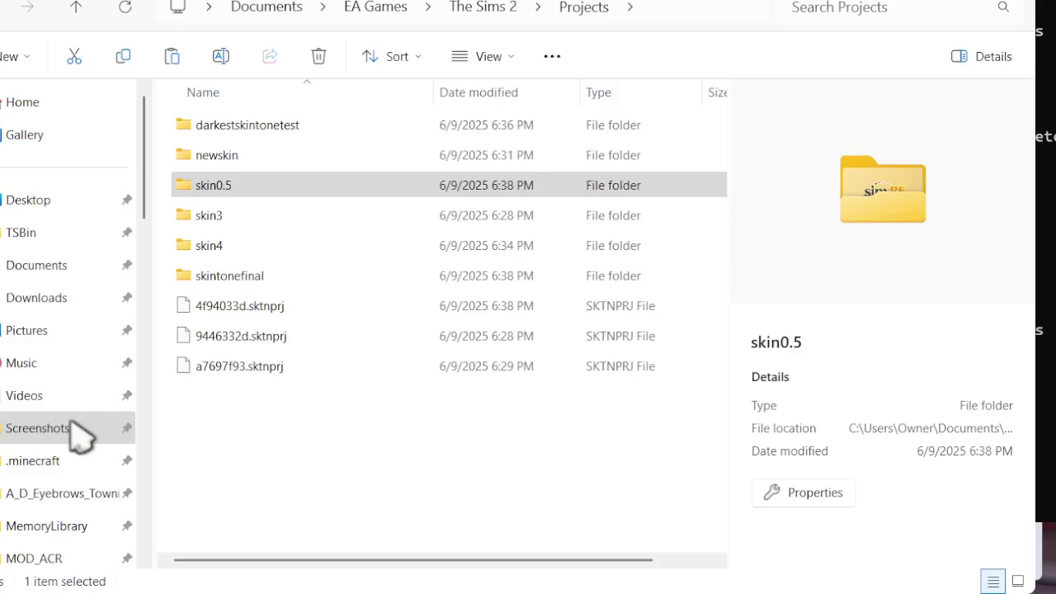
pyautogui.click(469, 11)
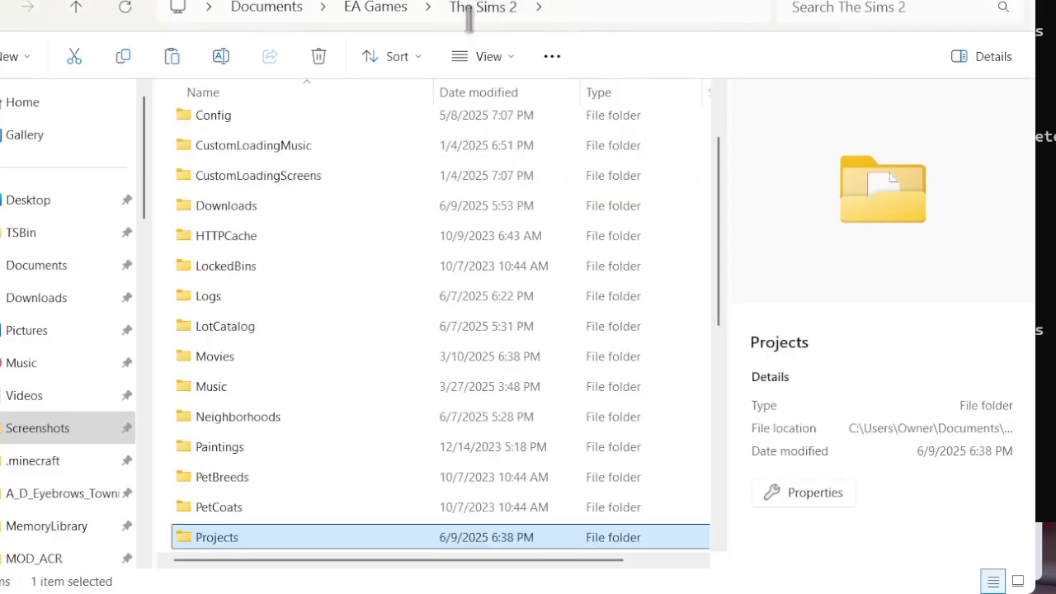
pyautogui.scroll(-1, 371, 406)
pyautogui.doubleClick(338, 479)
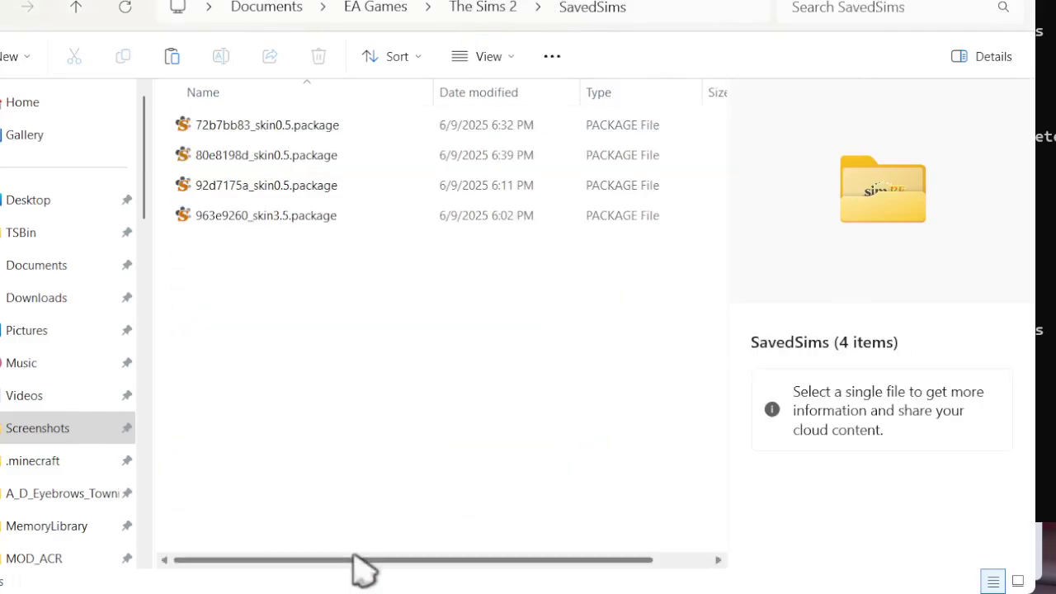
pyautogui.click(566, 125)
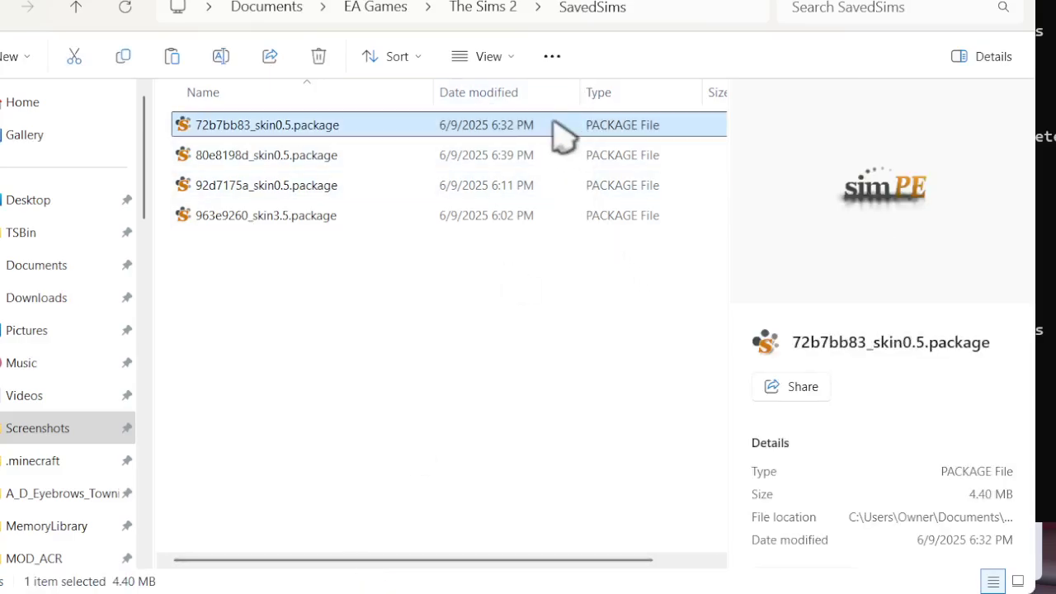
pyautogui.click(507, 97)
pyautogui.click(495, 126)
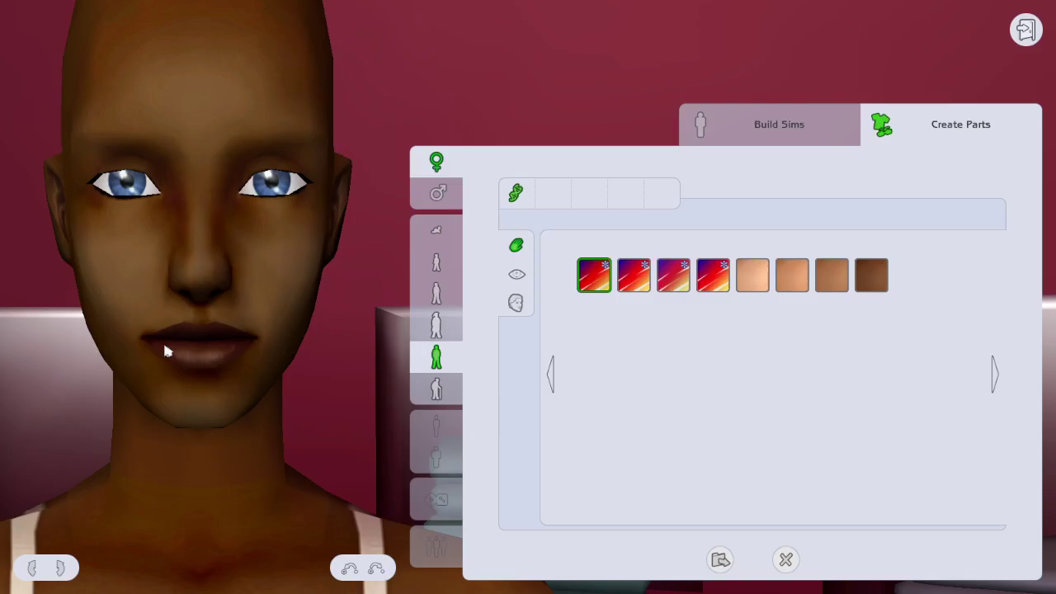
# - Compare the first and second custom skin tones on the preview Sim in Body Shop, ending on the first
pyautogui.click(632, 277)
pyautogui.click(612, 275)
pyautogui.click(635, 283)
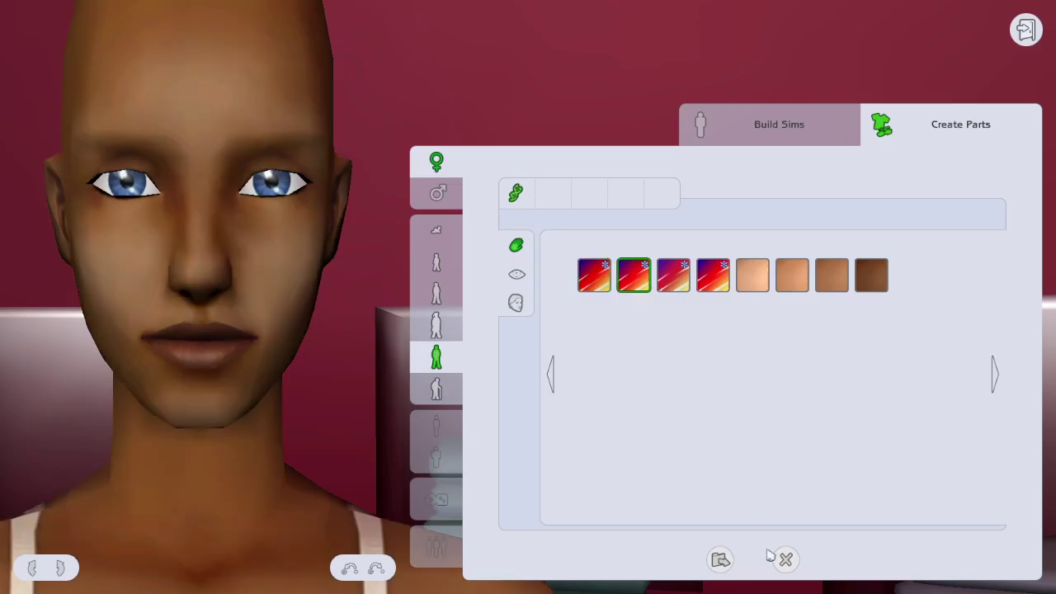
pyautogui.click(597, 280)
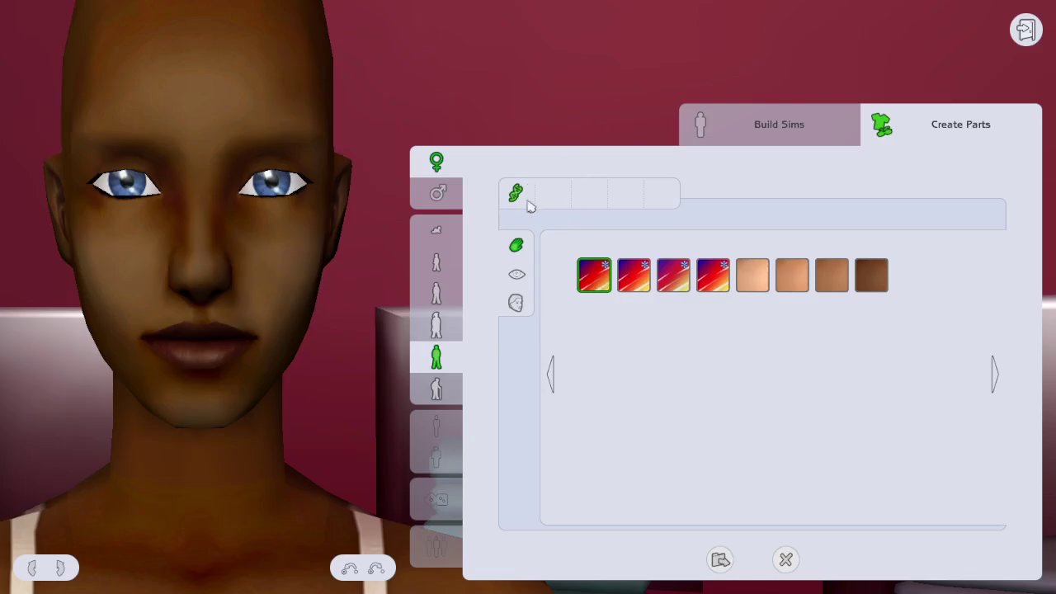
# - Compare the first and second custom skin tones with the darkest default tone on the preview Sim, ending on the first custom tone
pyautogui.click(640, 281)
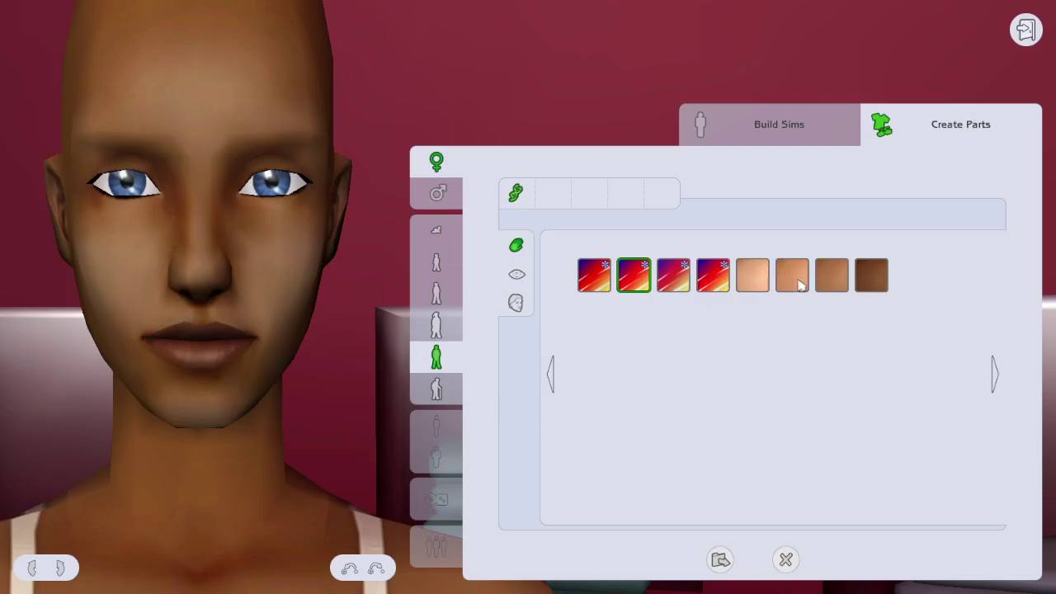
pyautogui.click(872, 280)
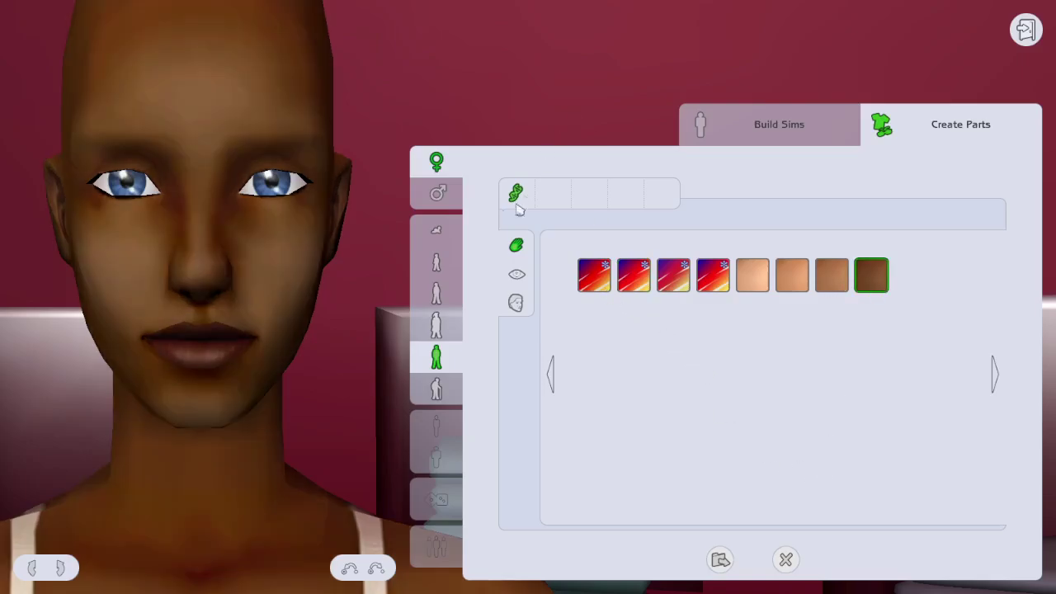
pyautogui.click(628, 272)
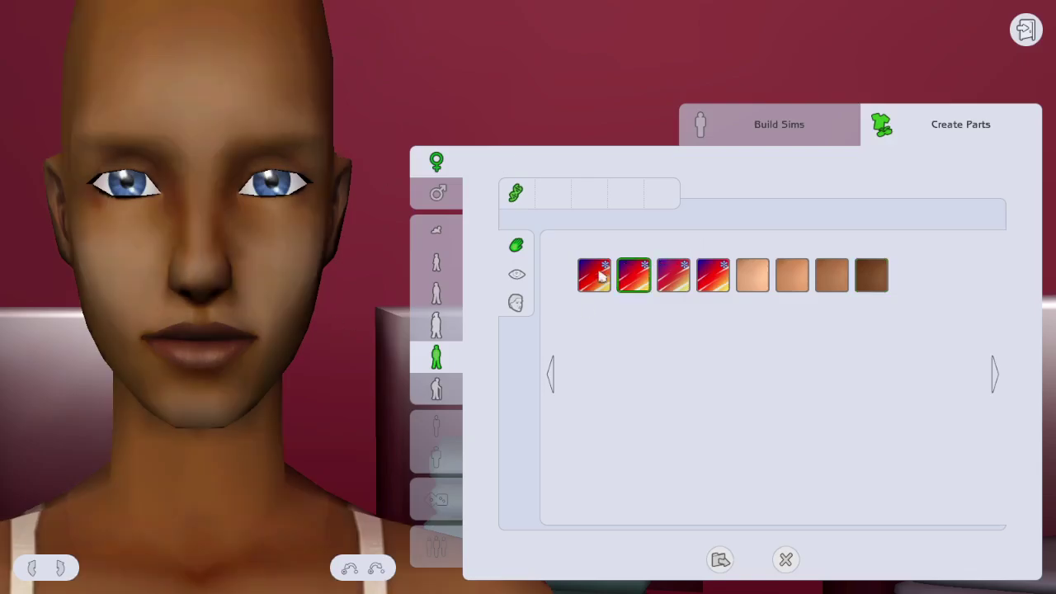
pyautogui.click(599, 272)
pyautogui.click(868, 273)
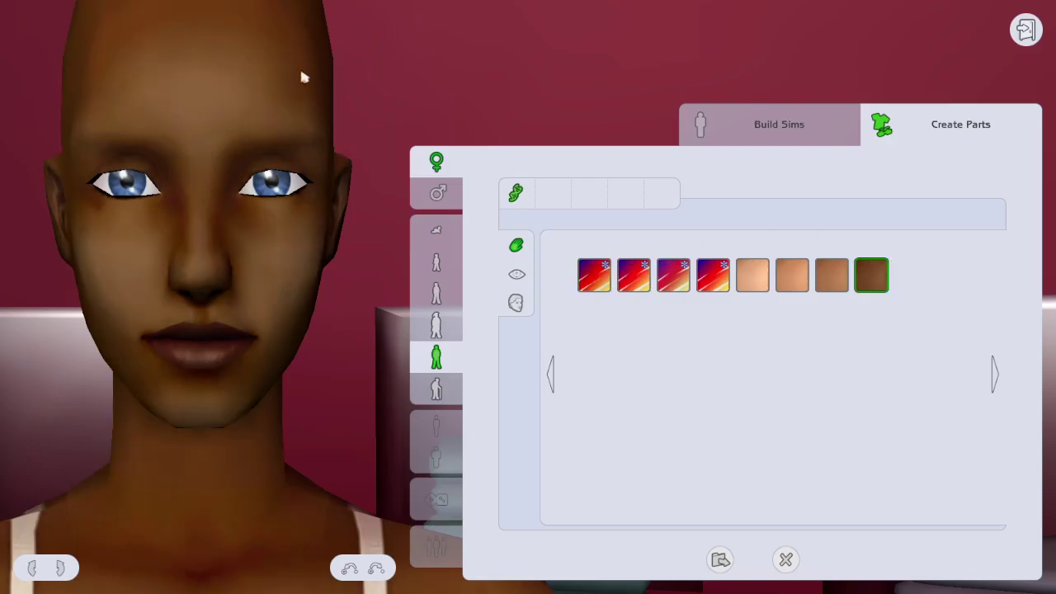
pyautogui.click(632, 272)
pyautogui.click(591, 279)
pyautogui.click(632, 280)
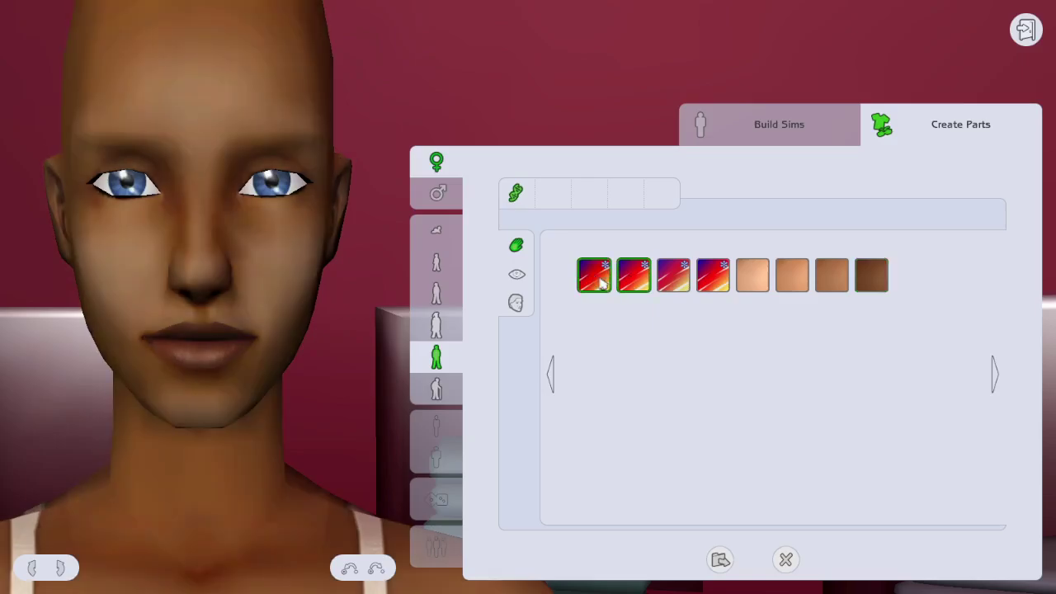
pyautogui.click(601, 281)
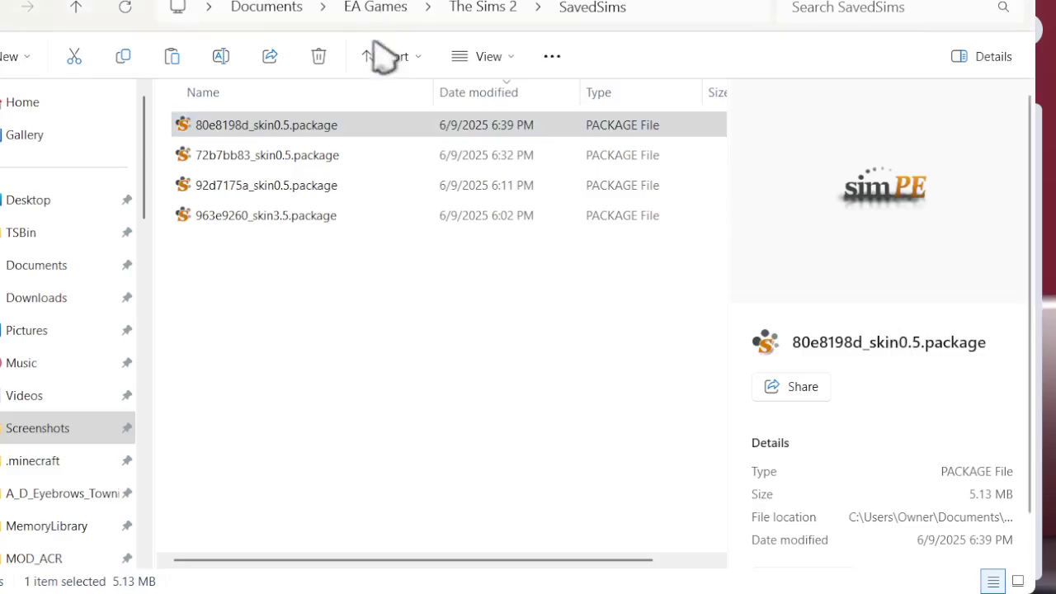
# - Select 80e8198d_skin0.5.package in the SavedSims folder, and switch to the skin tool console to end its session with choice 0
pyautogui.click(337, 130)
pyautogui.click(395, 516)
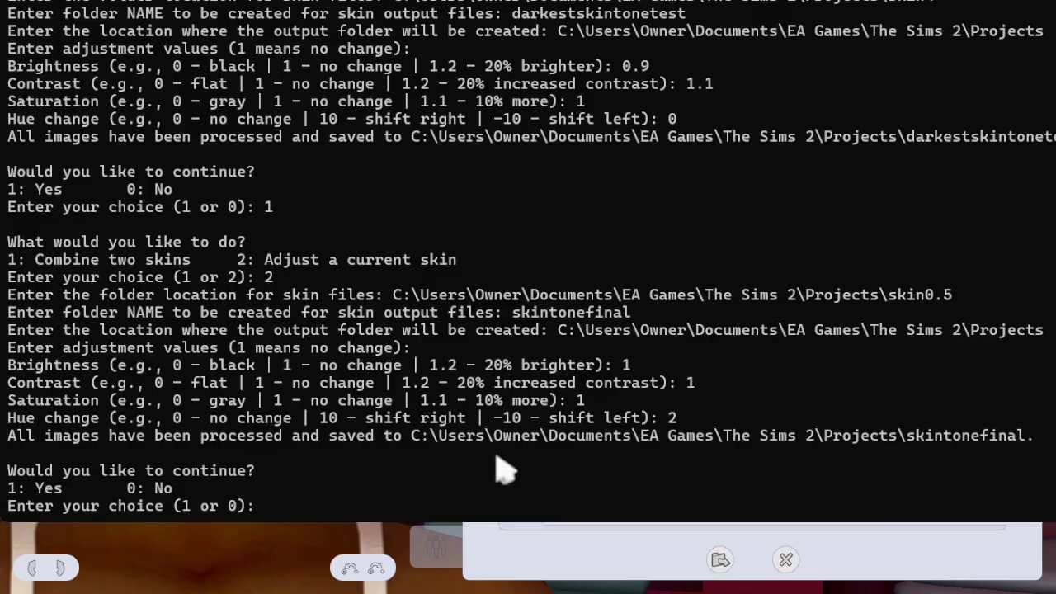
pyautogui.write('0')
pyautogui.press('Return')
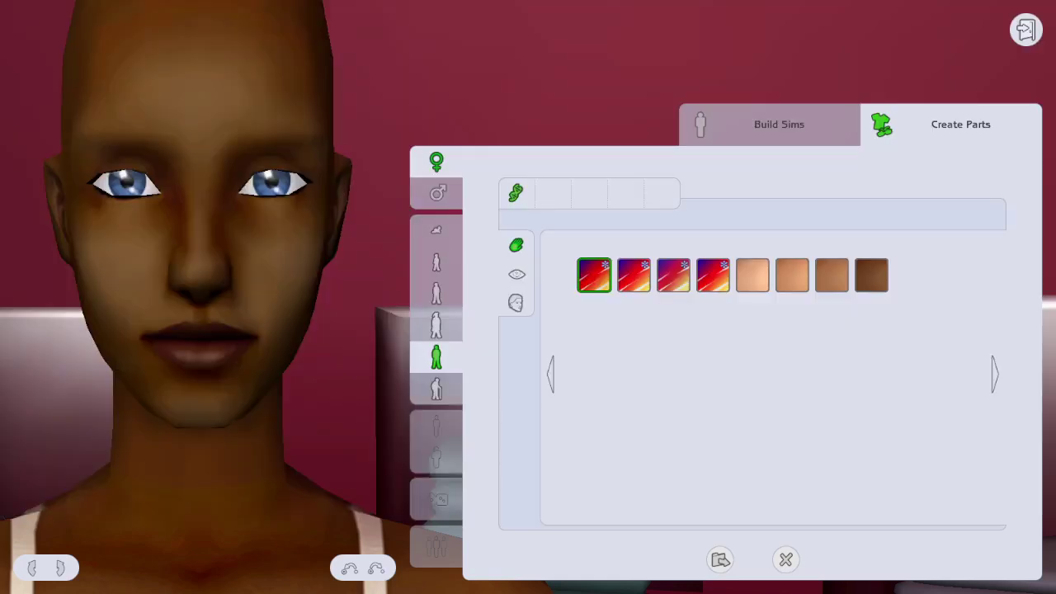